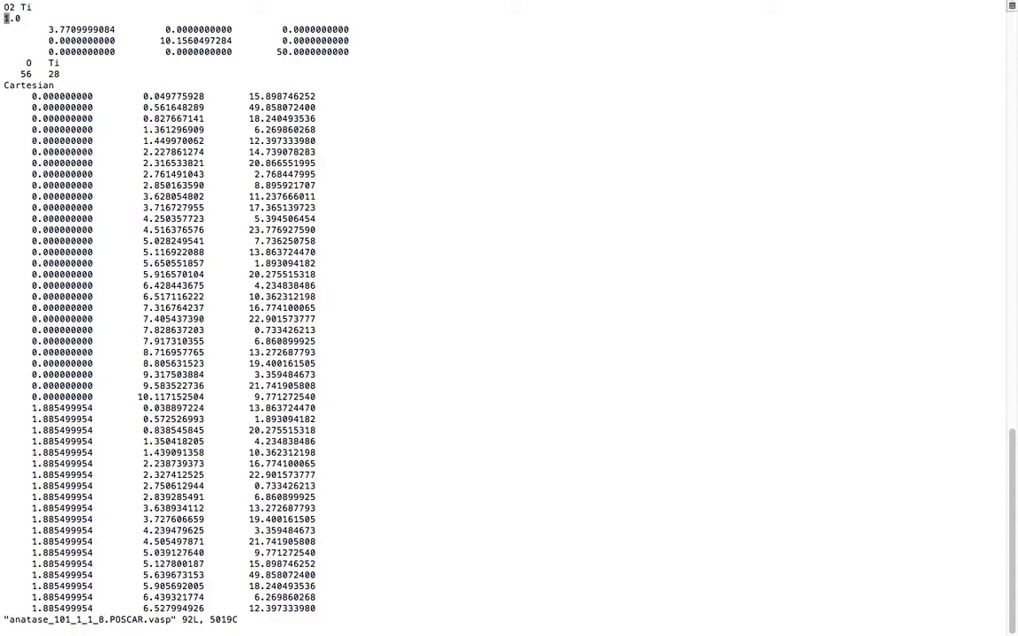
# Examine the POSCAR header in anatase_101_1_1_8.POSCAR.vasp, covering the scaling factor, lattice vectors, element symbols and atom counts
pyautogui.press('j')
pyautogui.press('j')
pyautogui.press('j')
pyautogui.press('k')
pyautogui.press('j')
pyautogui.press('j')
pyautogui.press('j')
pyautogui.press('j')
pyautogui.press('k')
pyautogui.press('k')
pyautogui.press('j')
pyautogui.press('j')
pyautogui.press('k')
pyautogui.press('k')
pyautogui.press('k')
pyautogui.press('k')
pyautogui.press('k')
pyautogui.press('j')
pyautogui.press('j')
pyautogui.press('j')
pyautogui.press('j')
pyautogui.press('j')
pyautogui.press('k')
pyautogui.press('k')
pyautogui.press('k')
pyautogui.press('j')
pyautogui.press('j')
pyautogui.press('k')
pyautogui.press('k')
# Examine the atom count line, the Cartesian coordinate mode line and the first atomic coordinate rows
pyautogui.click(6, 73)
pyautogui.click(6, 62)
pyautogui.click(6, 74)
pyautogui.click(6, 85)
pyautogui.click(6, 95)
pyautogui.click(6, 85)
pyautogui.click(7, 96)
pyautogui.click(6, 85)
pyautogui.click(6, 95)
pyautogui.click(6, 107)
pyautogui.click(6, 118)
pyautogui.click(6, 107)
pyautogui.click(6, 96)
pyautogui.click(6, 85)
pyautogui.click(6, 95)
# Review the list of O and Ti atomic coordinates down the file and back up, and quit the vi editor
pyautogui.press('j')
pyautogui.press('j')
pyautogui.press('j')
pyautogui.press('j')
pyautogui.press('j')
pyautogui.press('j')
pyautogui.press('j')
pyautogui.press('j')
pyautogui.press('j')
pyautogui.press('j')
pyautogui.press('j')
pyautogui.press('j')
pyautogui.press('j')
pyautogui.press('j')
pyautogui.press('j')
pyautogui.press('j')
pyautogui.press('j')
pyautogui.press('j')
pyautogui.press('j')
pyautogui.press('j')
pyautogui.press('j')
pyautogui.press('j')
pyautogui.press('j')
pyautogui.press('j')
pyautogui.press('j')
pyautogui.press('j')
pyautogui.press('j')
pyautogui.press('j')
pyautogui.press('j')
pyautogui.press('j')
pyautogui.press('j')
pyautogui.press('j')
pyautogui.press('j')
pyautogui.press('j')
pyautogui.press('j')
pyautogui.press('j')
pyautogui.press('j')
pyautogui.press('j')
pyautogui.press('j')
pyautogui.press('j')
pyautogui.press('j')
pyautogui.press('j')
pyautogui.press('j')
pyautogui.press('k')
pyautogui.press('k')
pyautogui.press('k')
pyautogui.press('k')
pyautogui.press('k')
pyautogui.press('k')
pyautogui.press('k')
pyautogui.press('k')
pyautogui.press('k')
pyautogui.press('k')
pyautogui.press('k')
pyautogui.press('k')
pyautogui.press('k')
pyautogui.press('k')
pyautogui.press('k')
pyautogui.press('k')
pyautogui.press('k')
pyautogui.press('k')
pyautogui.press('k')
pyautogui.press('k')
pyautogui.press('k')
pyautogui.press('k')
pyautogui.press('k')
pyautogui.press('k')
pyautogui.press('k')
pyautogui.press('k')
pyautogui.press('k')
pyautogui.press('k')
pyautogui.press('k')
pyautogui.press('k')
pyautogui.press('k')
pyautogui.press('k')
pyautogui.press('k')
pyautogui.press('k')
pyautogui.press('k')
pyautogui.press('k')
pyautogui.press('k')
pyautogui.press('k')
pyautogui.press('k')
pyautogui.press('k')
pyautogui.press('k')
pyautogui.press('k')
pyautogui.press('k')
pyautogui.press('k')
pyautogui.press('j')
pyautogui.press('j')
pyautogui.press('k')
pyautogui.press('j')
pyautogui.press('j')
pyautogui.press('j')
pyautogui.press('k')
pyautogui.press('k')
pyautogui.press('k')
pyautogui.press('j')
pyautogui.press('j')
pyautogui.write(':q')
pyautogui.press('Return')
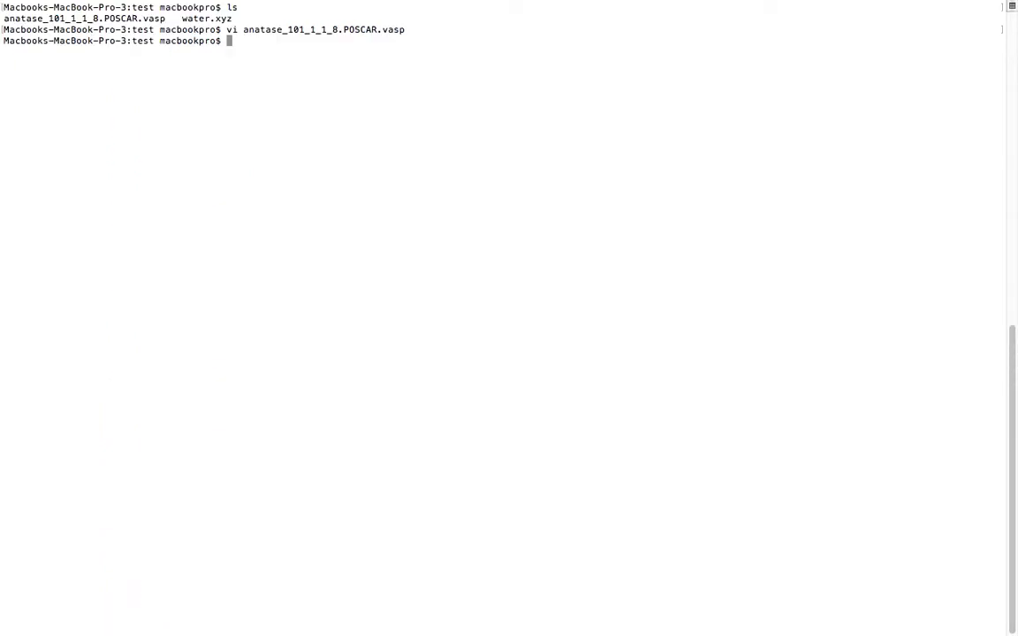
# Switch to VESTA and open anatase_101_1_1_8.POSCAR.vasp from the test folder
pyautogui.moveTo(920, 625)
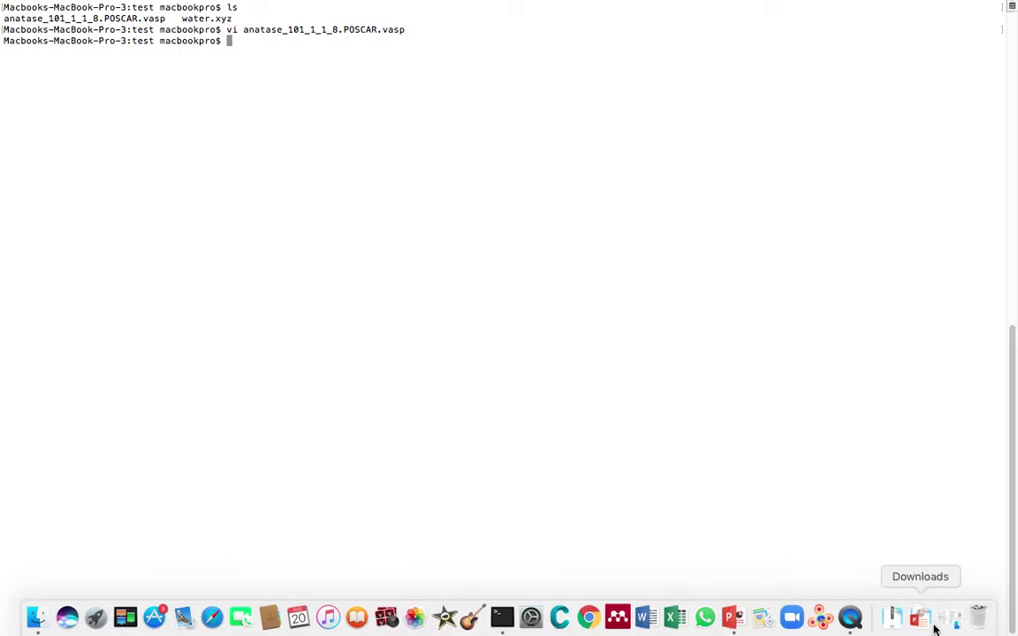
pyautogui.click(820, 617)
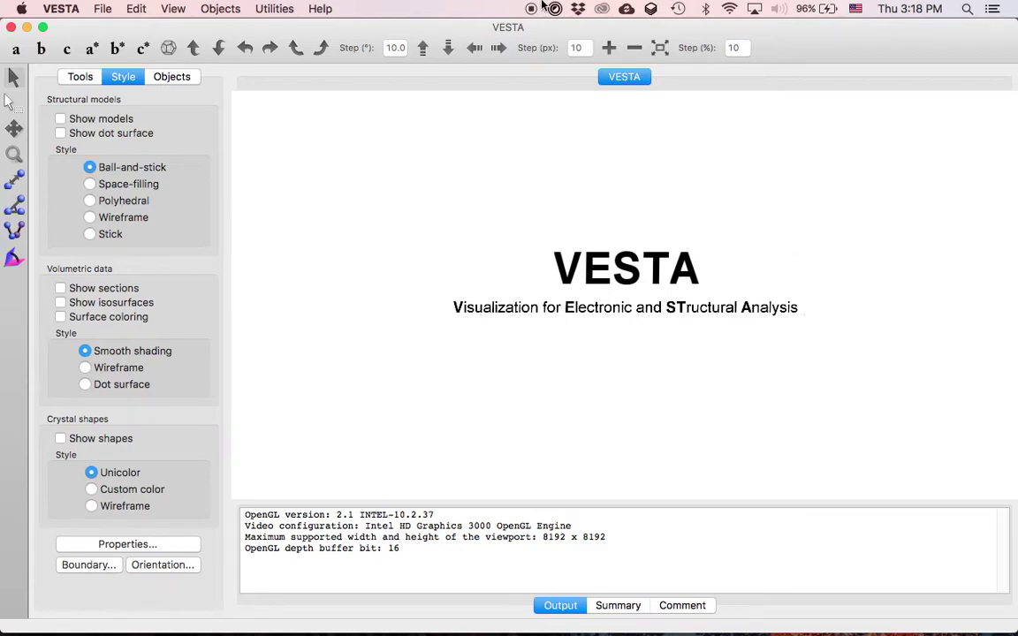
pyautogui.click(102, 10)
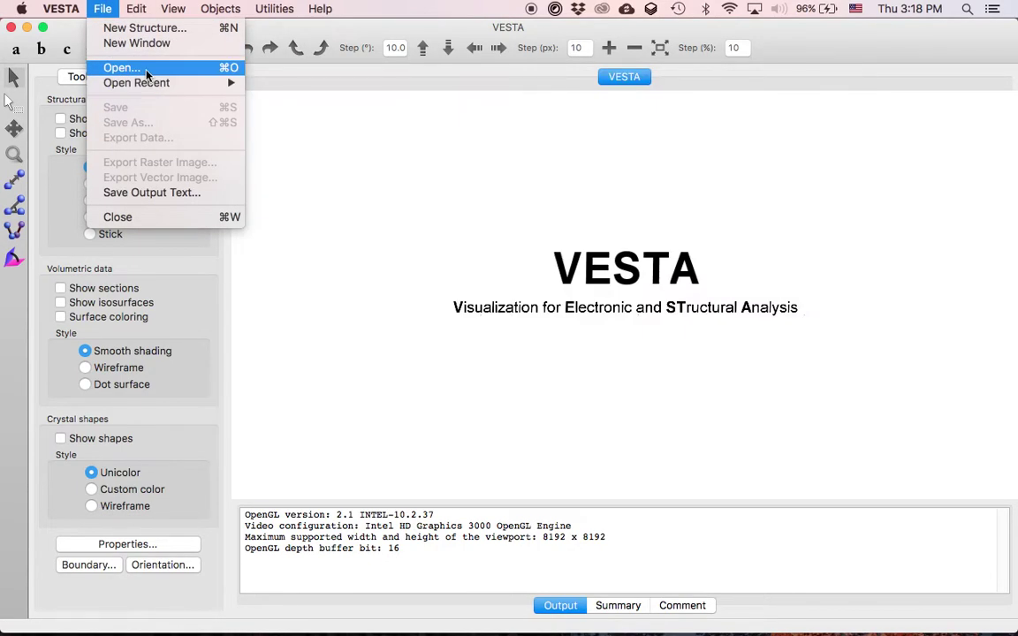
pyautogui.click(131, 67)
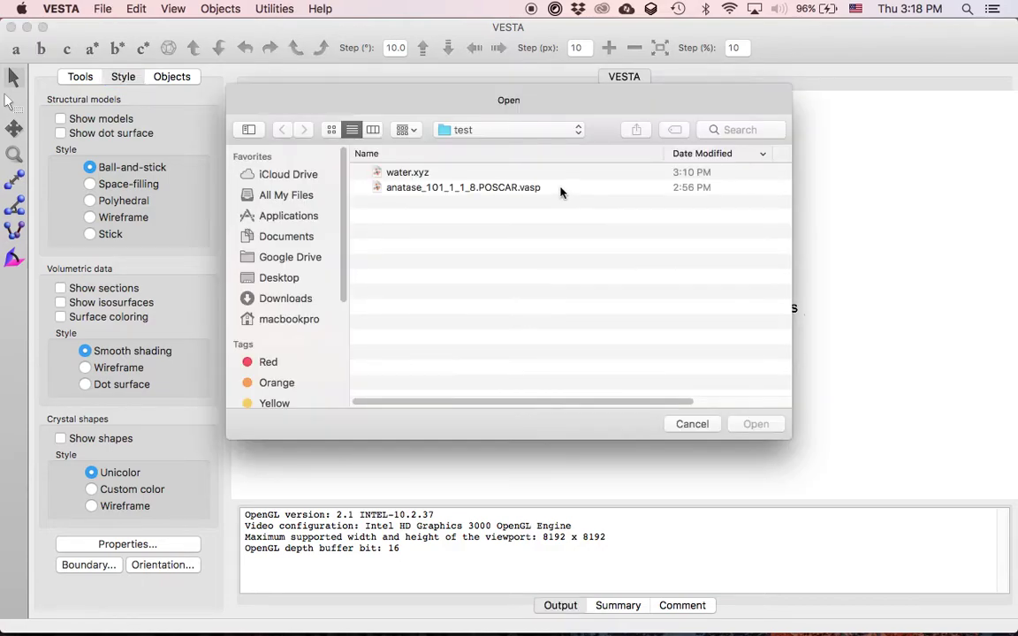
pyautogui.click(548, 189)
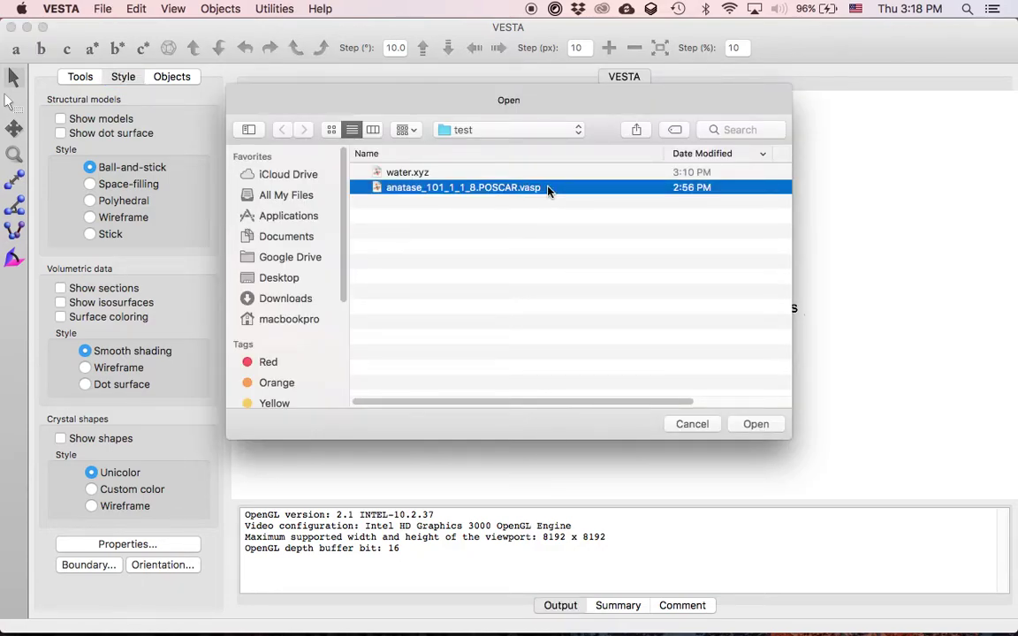
pyautogui.click(753, 424)
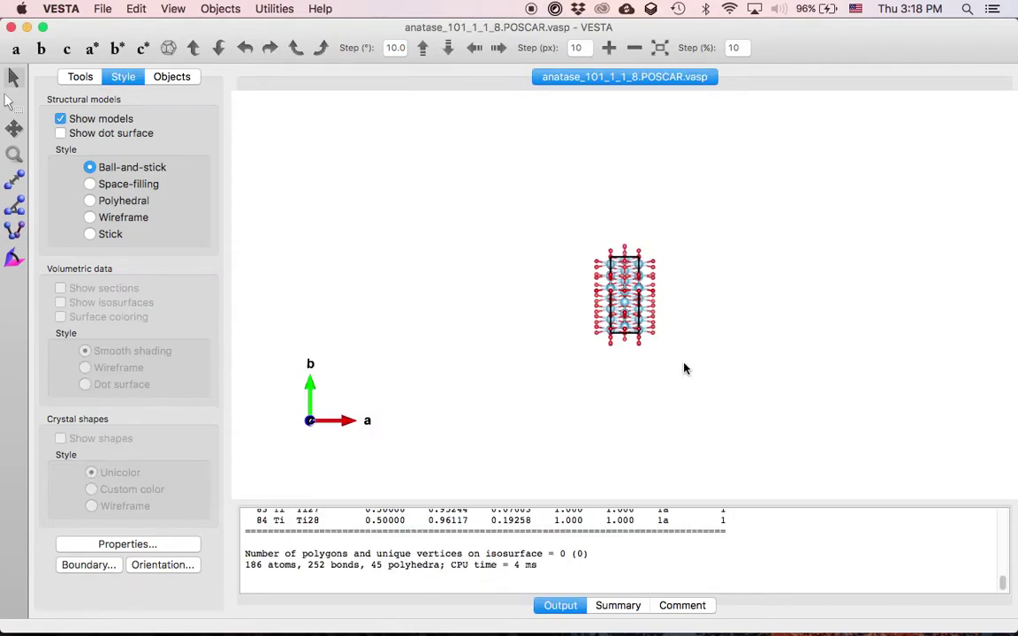
# Examine the anatase slab and the vacuum above it from the sides, with the c axis upright and views along a and b
pyautogui.scroll(3, 685, 366)
pyautogui.moveTo(673, 382); pyautogui.dragTo(553, 296)
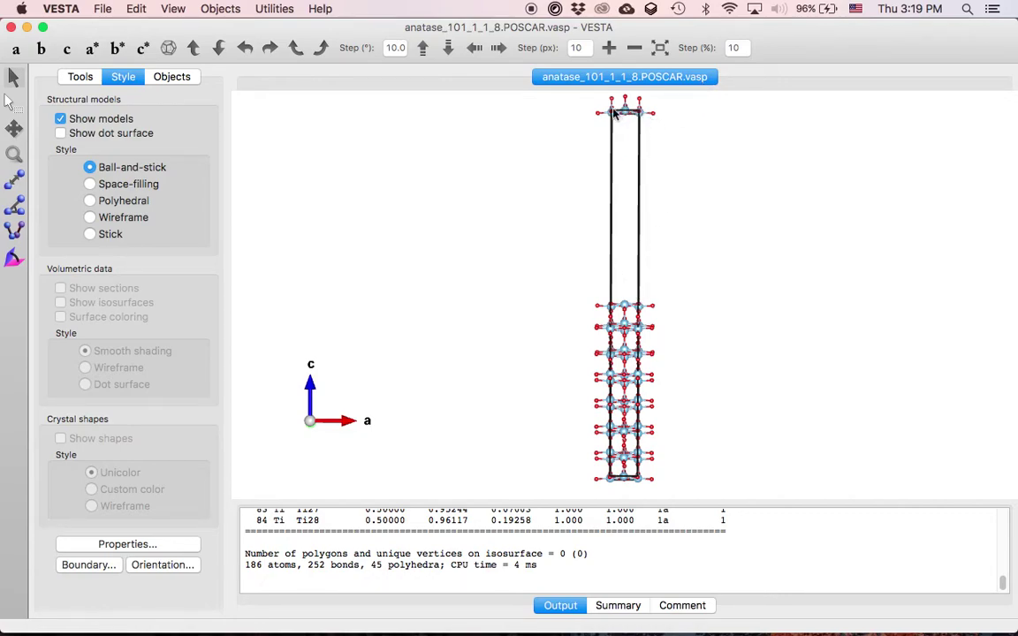
pyautogui.moveTo(637, 482)
pyautogui.mouseDown()
pyautogui.moveTo(627, 482)
pyautogui.moveTo(642, 482)
pyautogui.mouseUp()
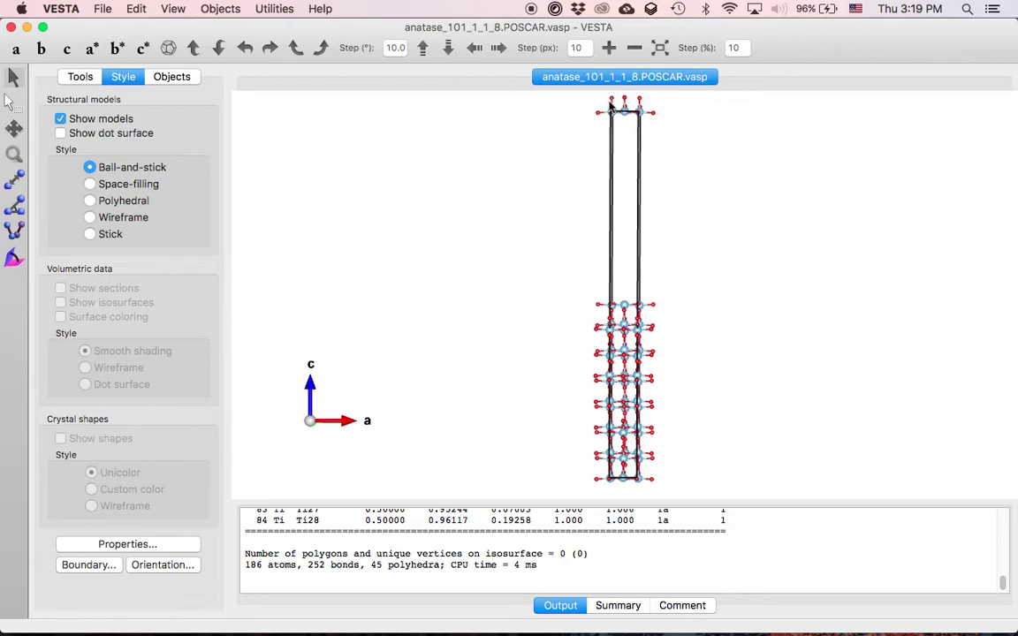
pyautogui.moveTo(650, 180); pyautogui.dragTo(705, 261)
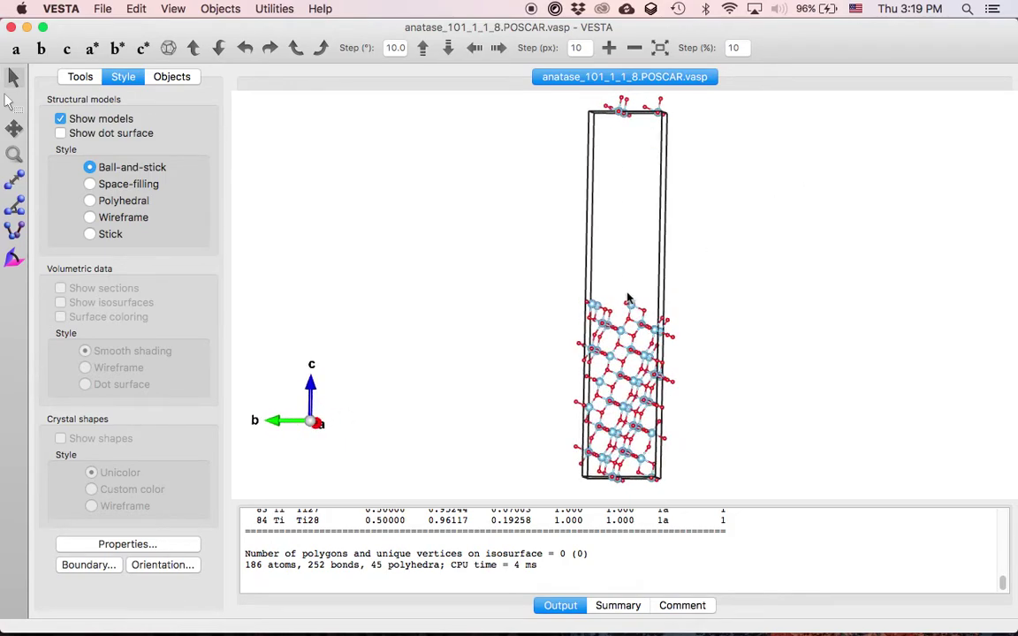
pyautogui.moveTo(628, 295); pyautogui.dragTo(648, 295)
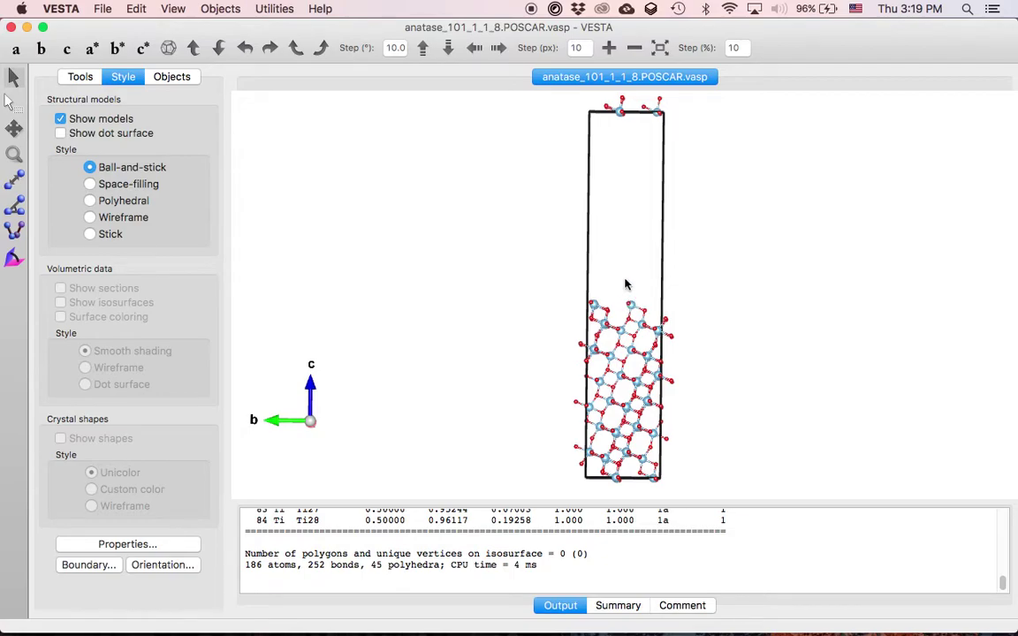
pyautogui.moveTo(680, 292); pyautogui.dragTo(496, 291)
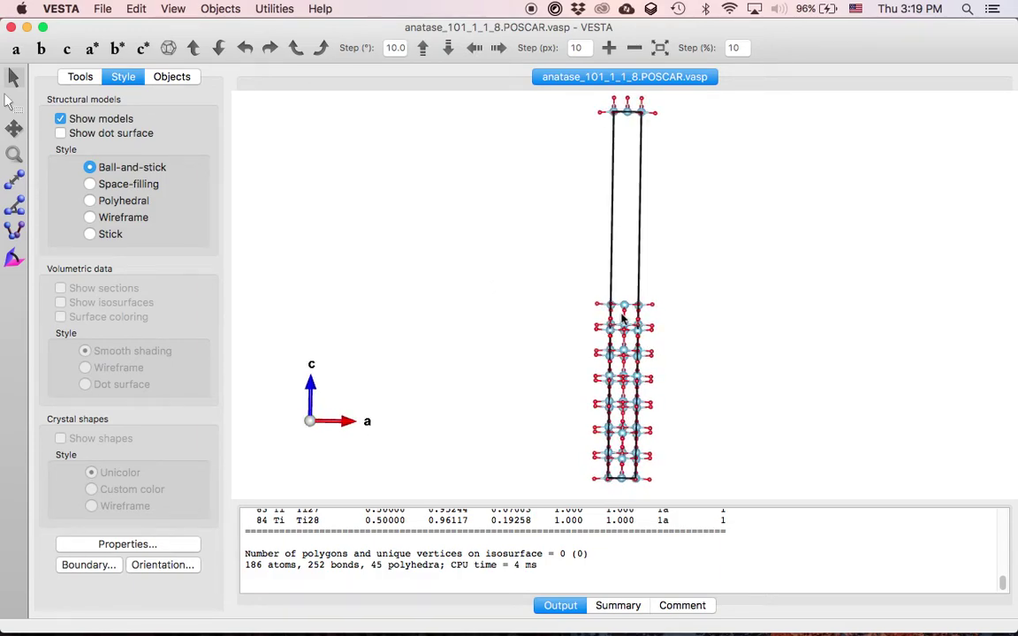
pyautogui.moveTo(621, 326); pyautogui.dragTo(631, 336)
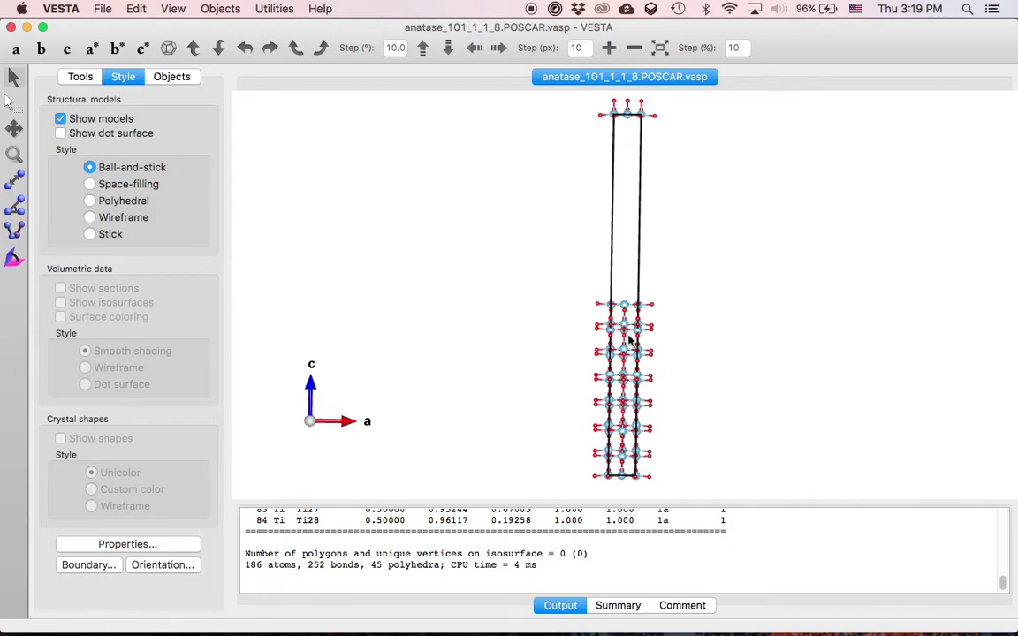
pyautogui.moveTo(648, 340); pyautogui.dragTo(666, 337)
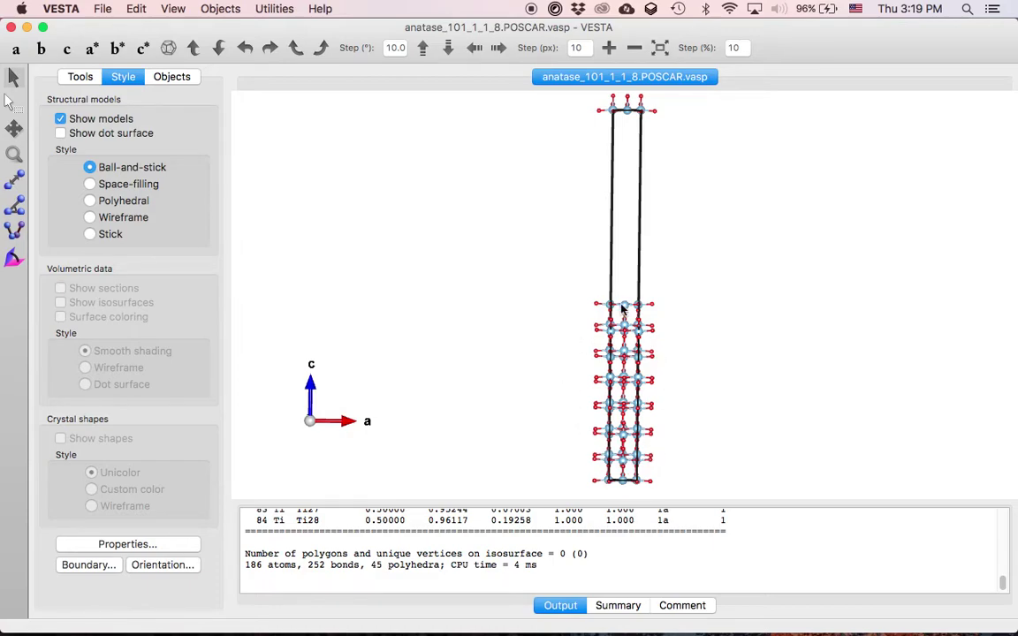
pyautogui.moveTo(629, 345); pyautogui.dragTo(631, 341)
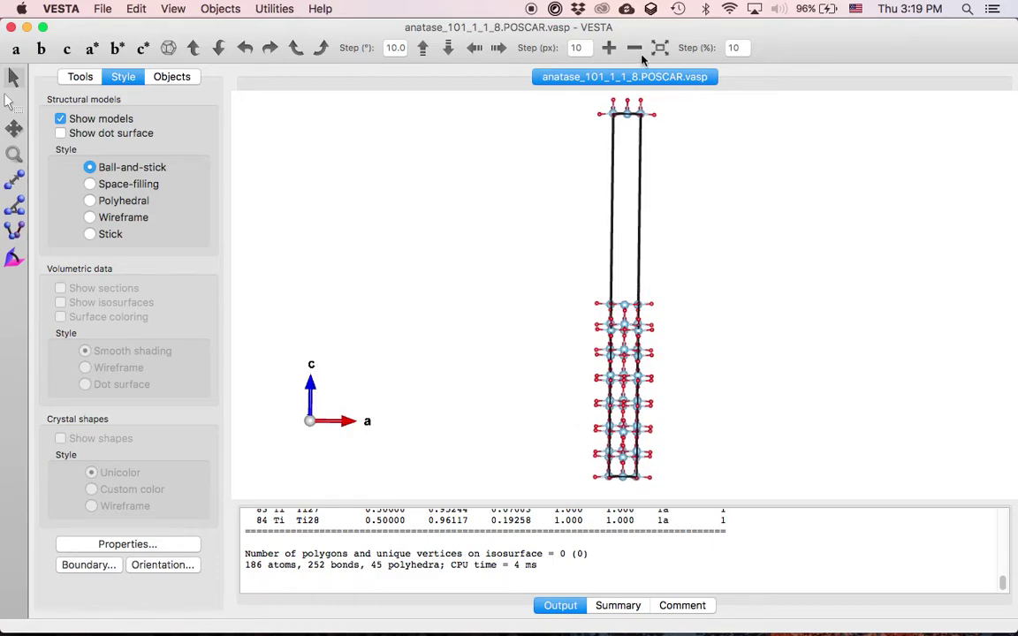
# Export the slab to the test folder as an XYZ file named anatase_101_1_1_8, without saving hidden atoms
pyautogui.click(136, 9)
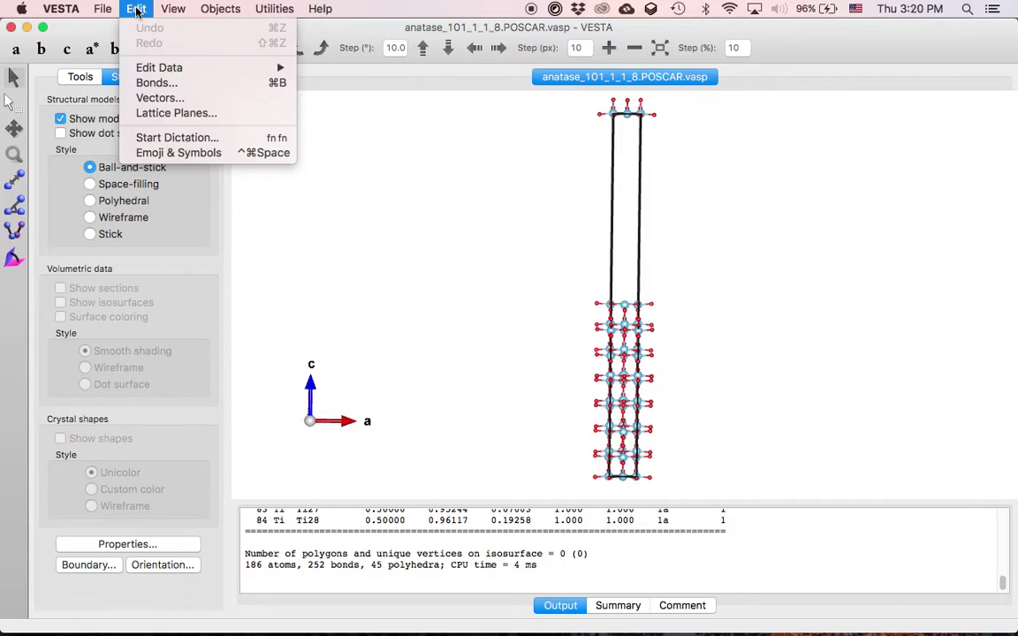
pyautogui.moveTo(105, 11)
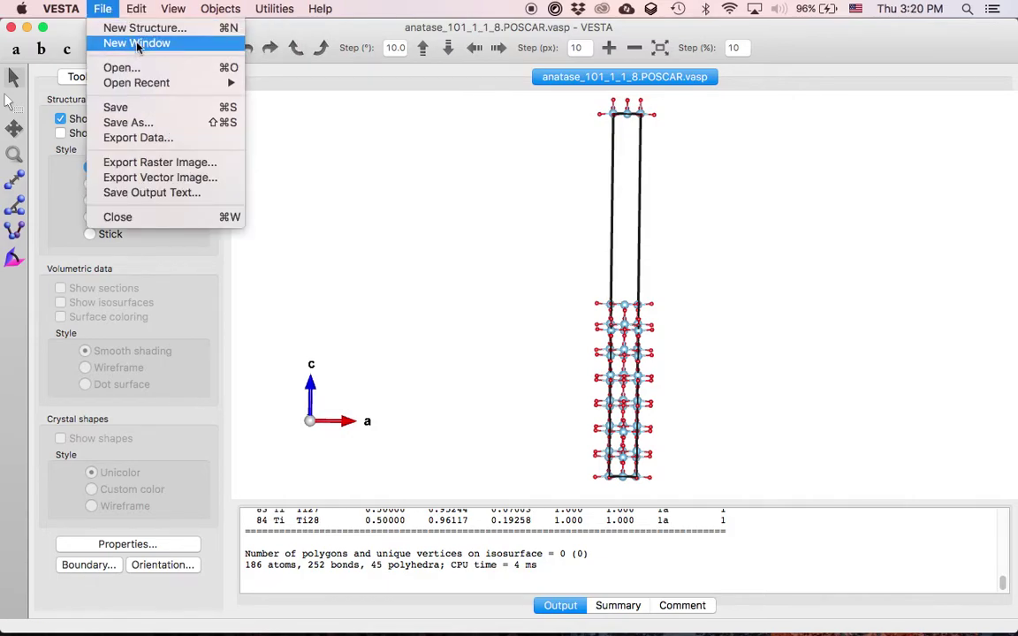
pyautogui.click(150, 139)
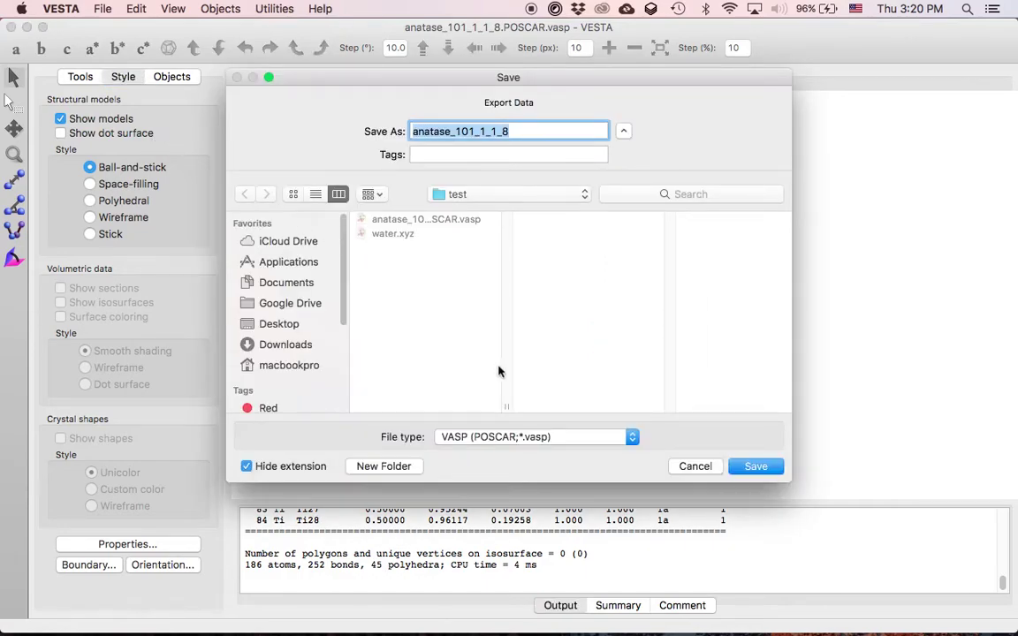
pyautogui.click(513, 438)
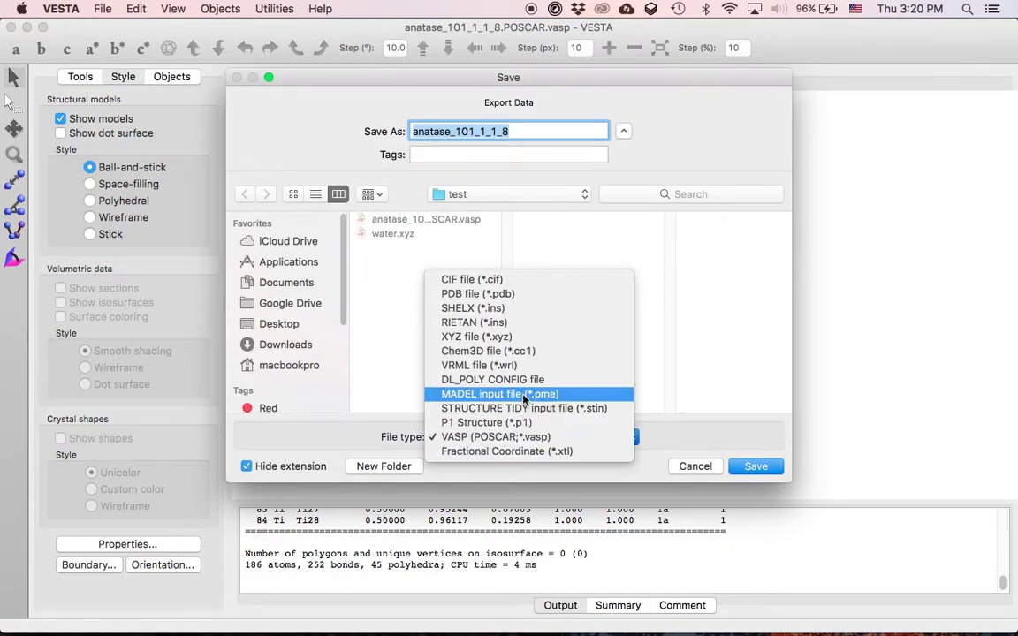
pyautogui.click(531, 342)
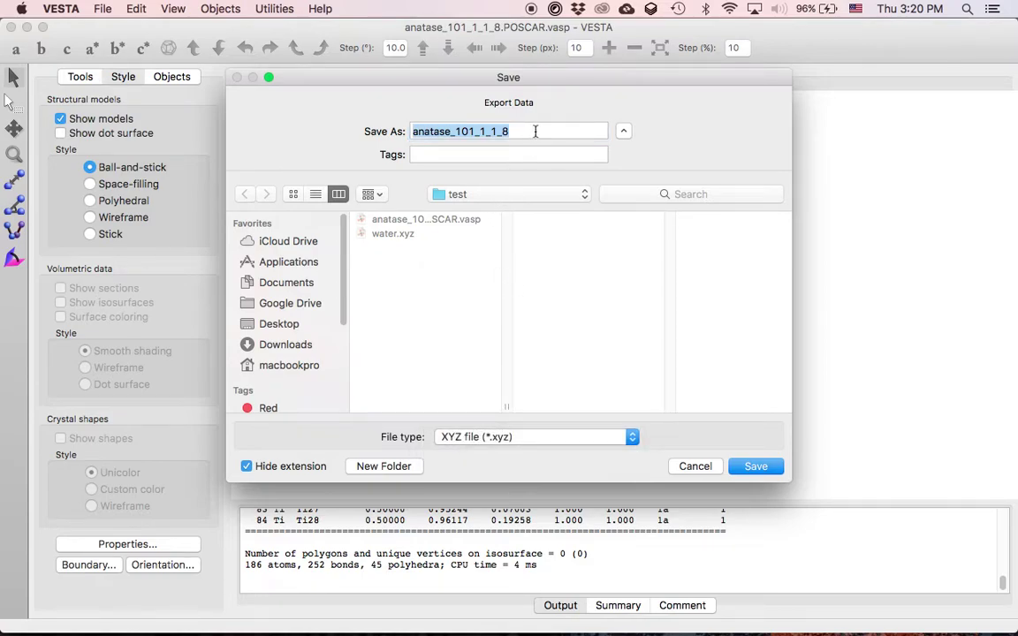
pyautogui.click(755, 468)
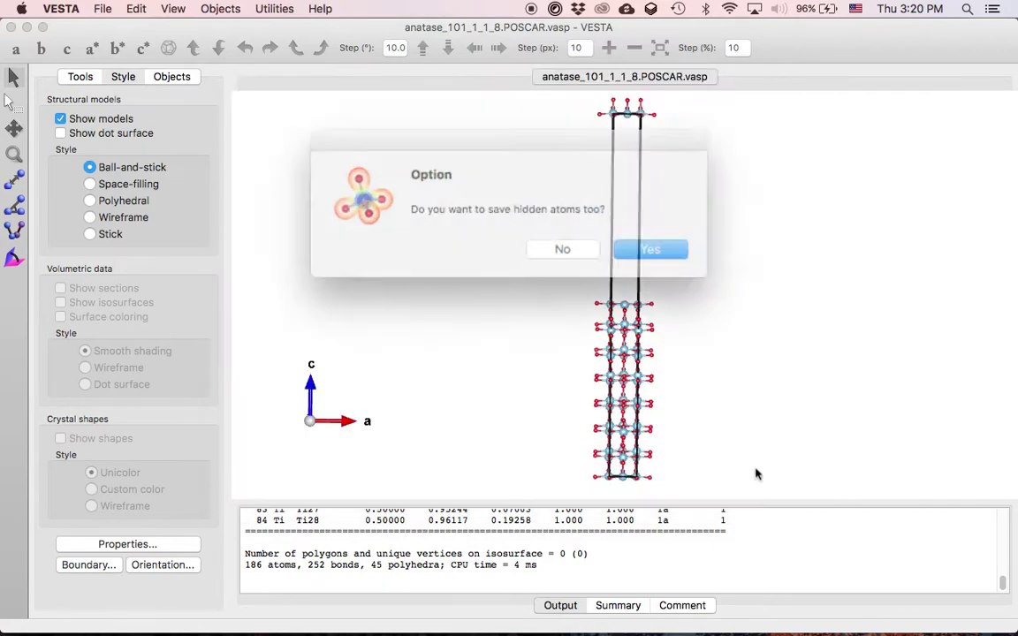
pyautogui.click(557, 244)
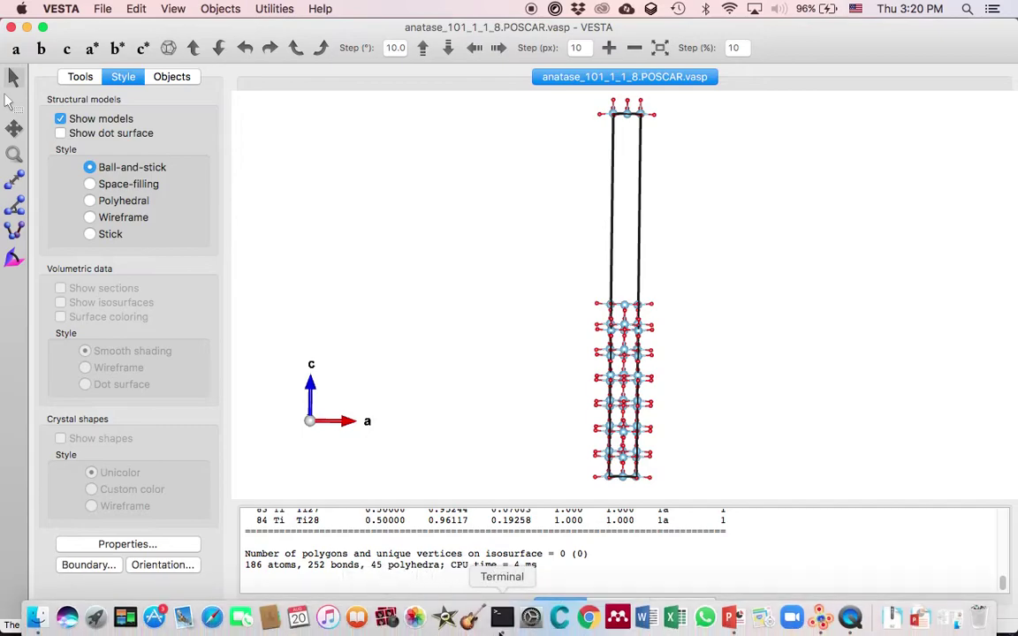
# Switch to Terminal, list the test folder's files and find the exported anatase_101_1_1_8.xyz
pyautogui.click(496, 617)
pyautogui.write('ls')
pyautogui.press('Return')
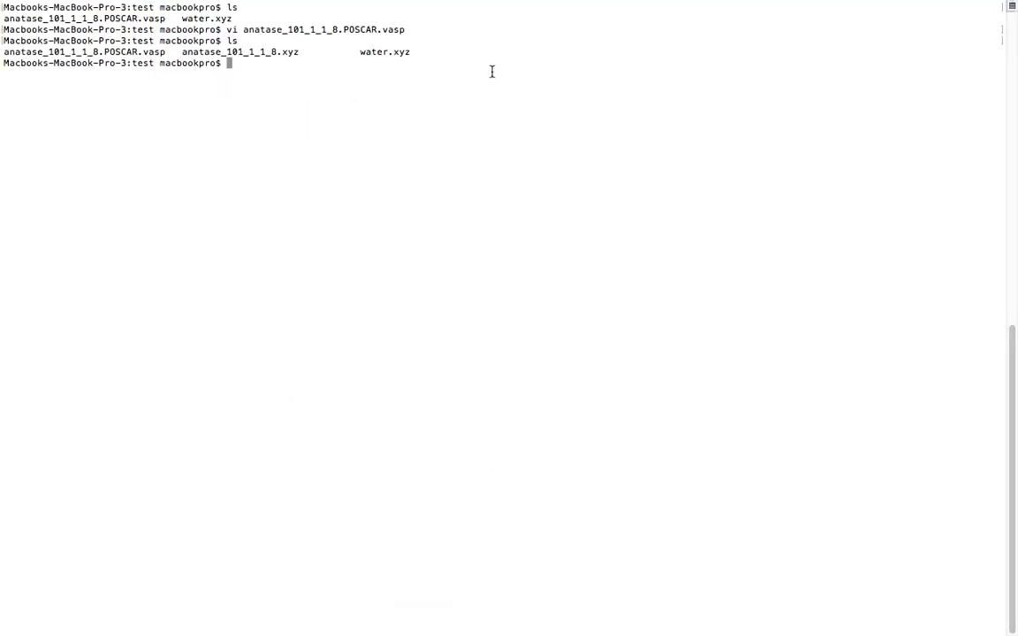
pyautogui.moveTo(184, 52); pyautogui.dragTo(295, 48)
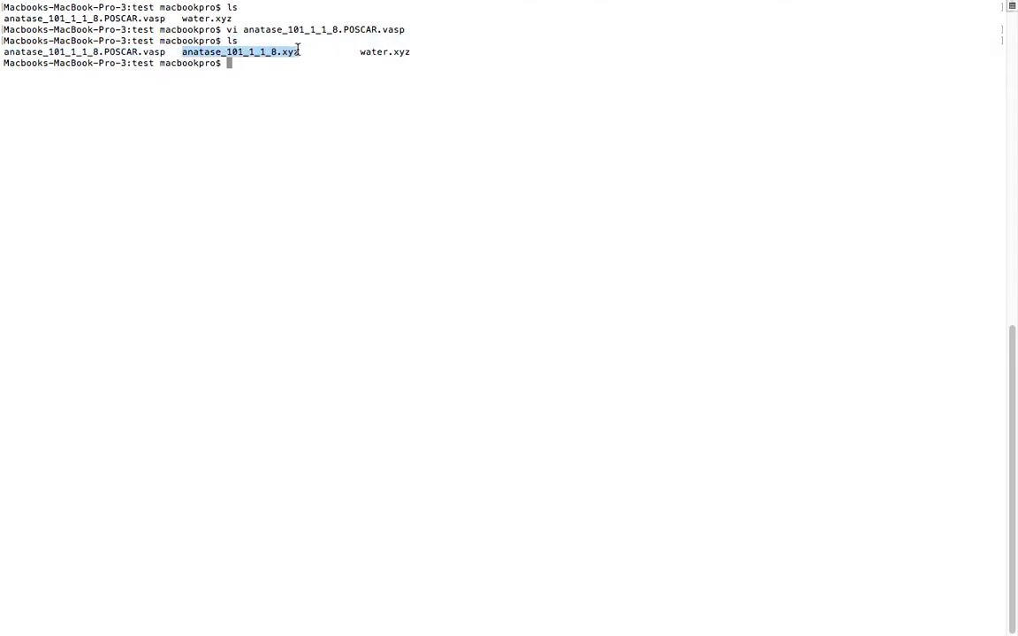
# Open anatase_101_1_1_8.xyz in the vi editor
pyautogui.click(313, 81)
pyautogui.write('vi a')
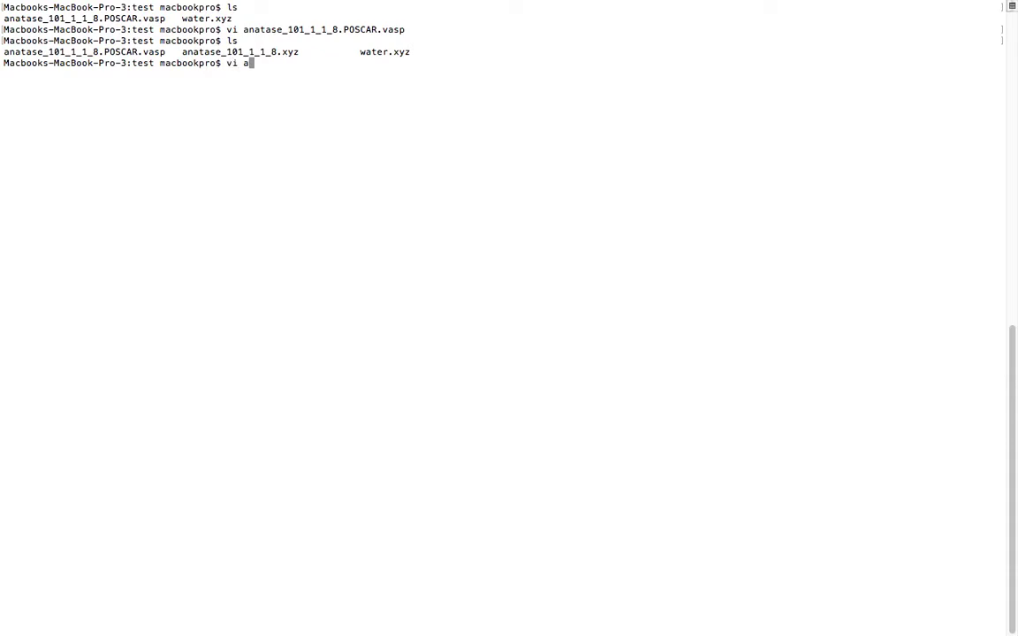
pyautogui.press('Tab')
pyautogui.write('xyz')
pyautogui.press('Return')
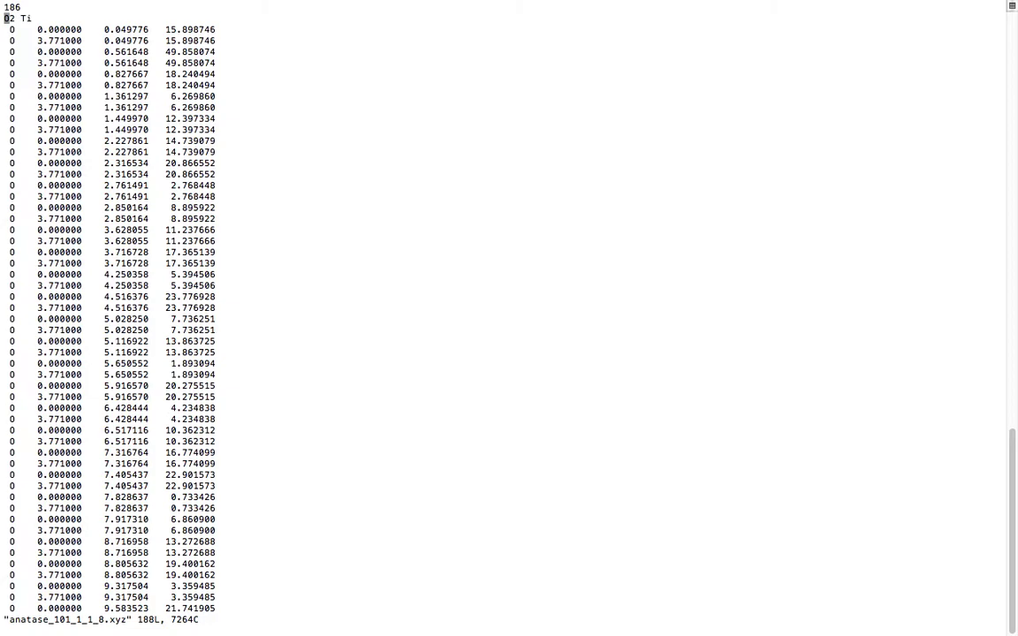
# Review the XYZ file's atom count and coordinate rows down to the last line and back up, and quit vi
pyautogui.press('Down')
pyautogui.press('Down')
pyautogui.press('Down')
pyautogui.press('Down')
pyautogui.press('Down')
pyautogui.press('Down')
pyautogui.press('Down')
pyautogui.press('Down')
pyautogui.press('Down')
pyautogui.press('Down')
pyautogui.press('Down')
pyautogui.press('Down')
pyautogui.press('Down')
pyautogui.press('Down')
pyautogui.hotkey('shift', 'g')
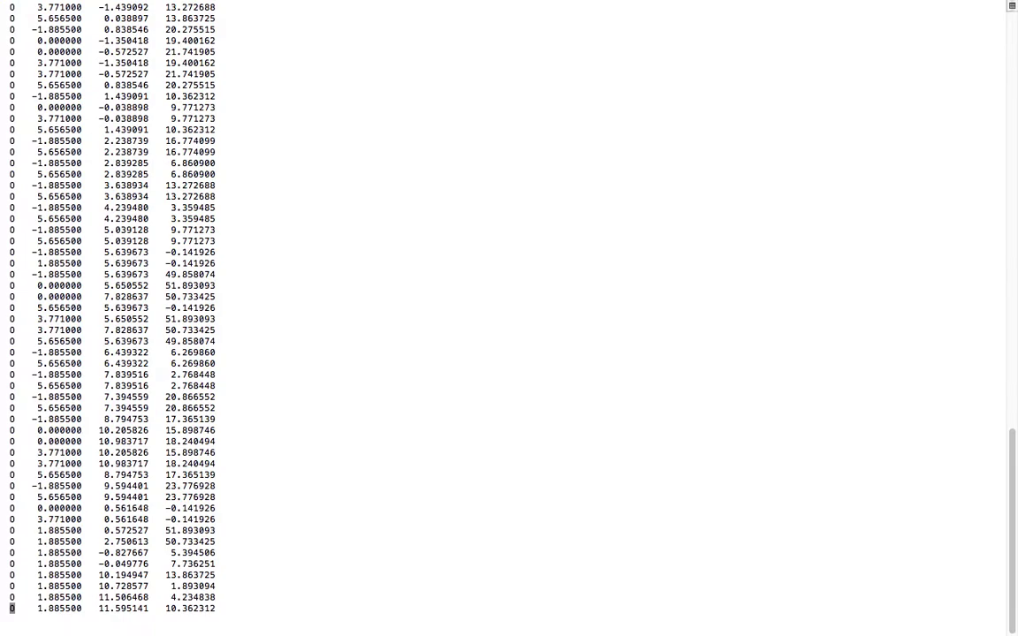
pyautogui.write('1')
pyautogui.press('Return')
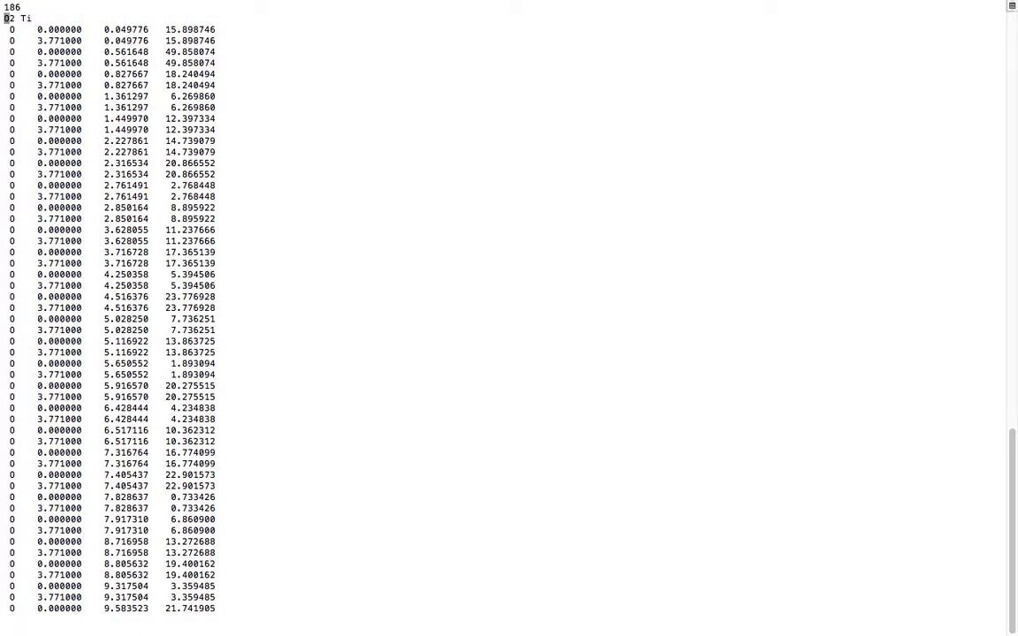
pyautogui.write(':q')
pyautogui.press('Return')
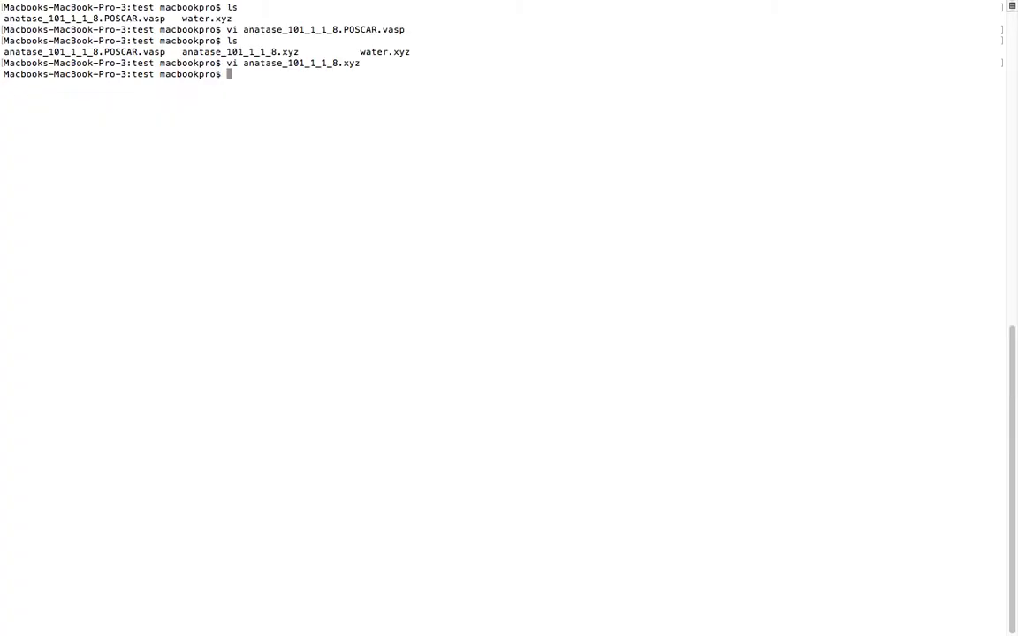
# Switch to VESTA and open anatase_101_1_1_8.xyz from the test folder
pyautogui.moveTo(355, 5)
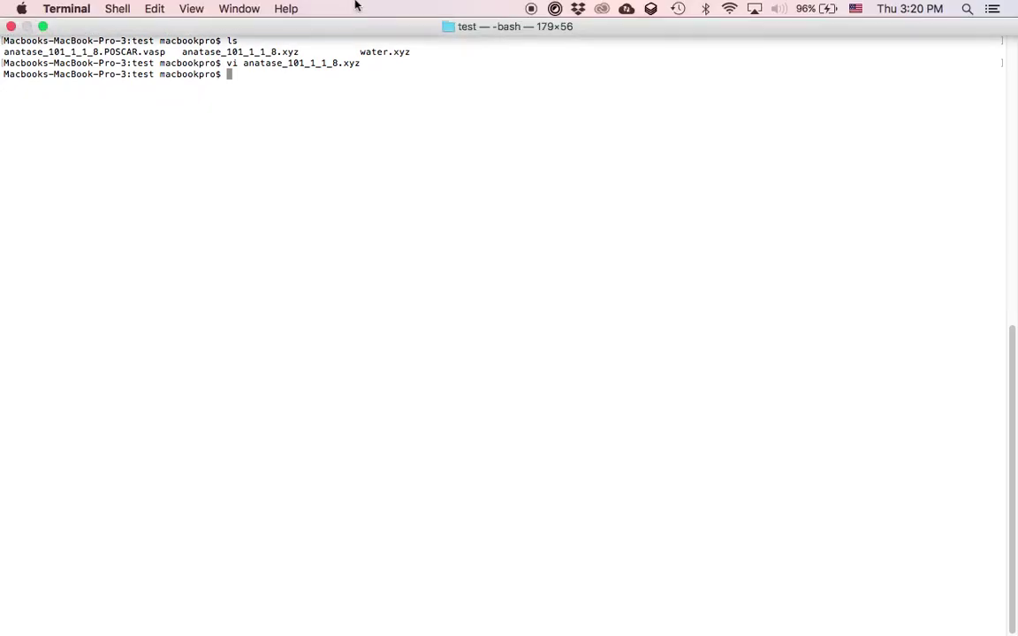
pyautogui.click(112, 10)
pyautogui.click(111, 11)
pyautogui.moveTo(443, 630)
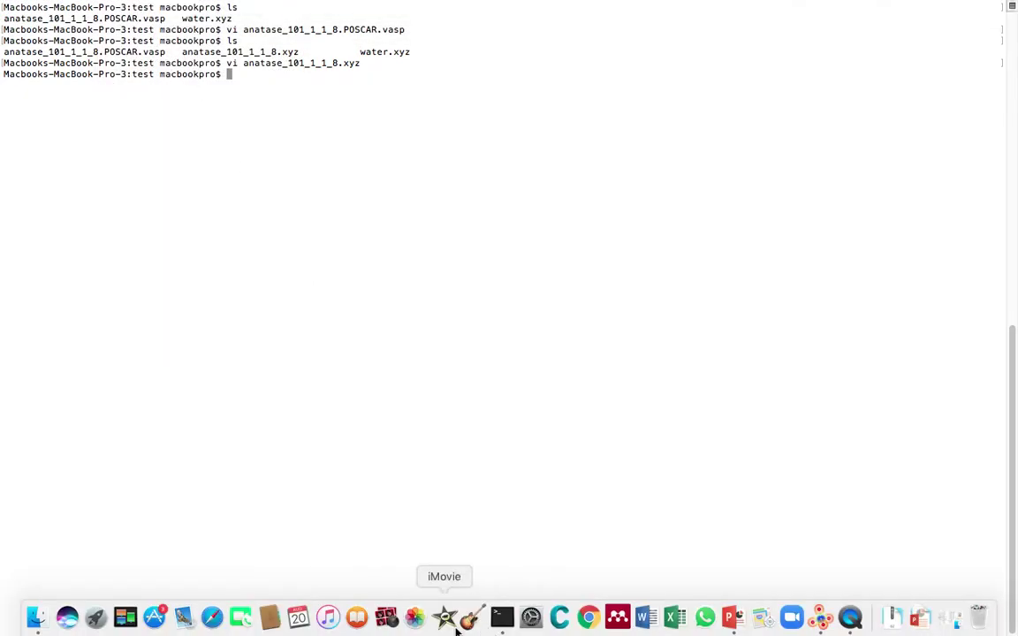
pyautogui.click(820, 620)
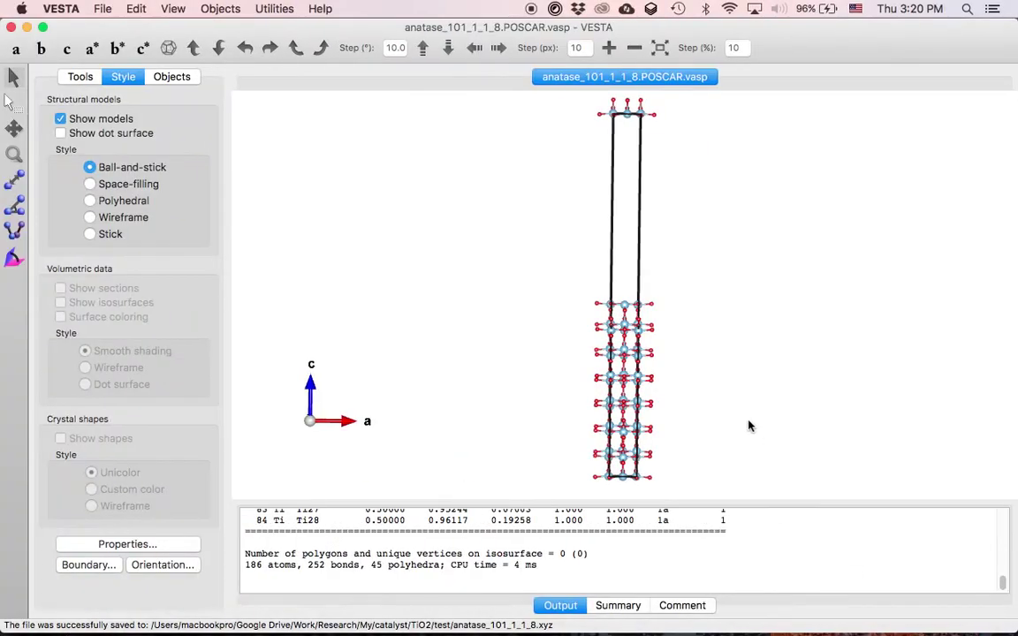
pyautogui.click(102, 9)
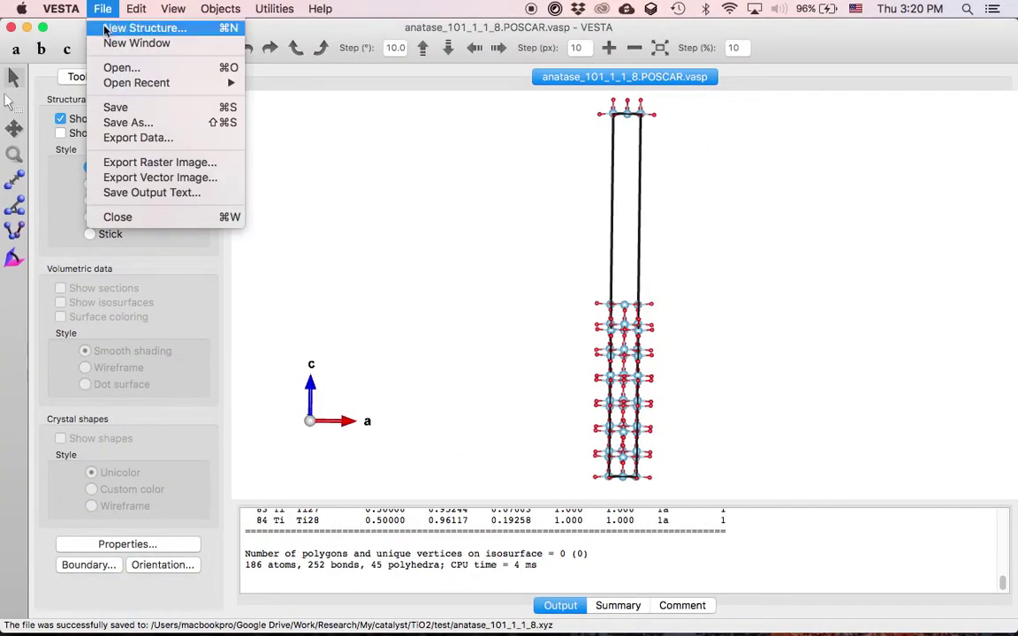
pyautogui.click(124, 68)
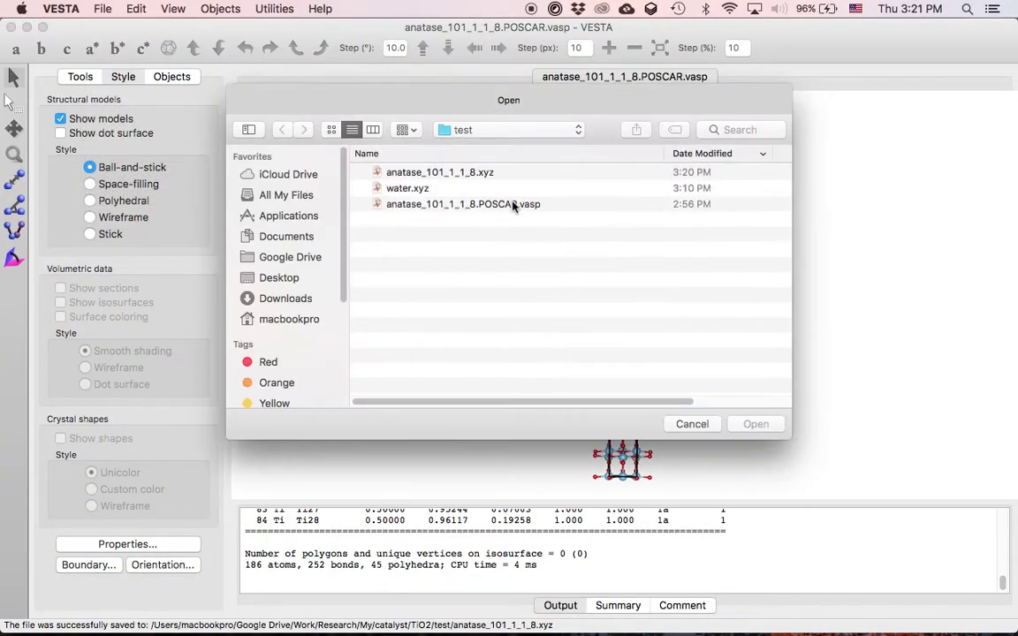
pyautogui.click(534, 173)
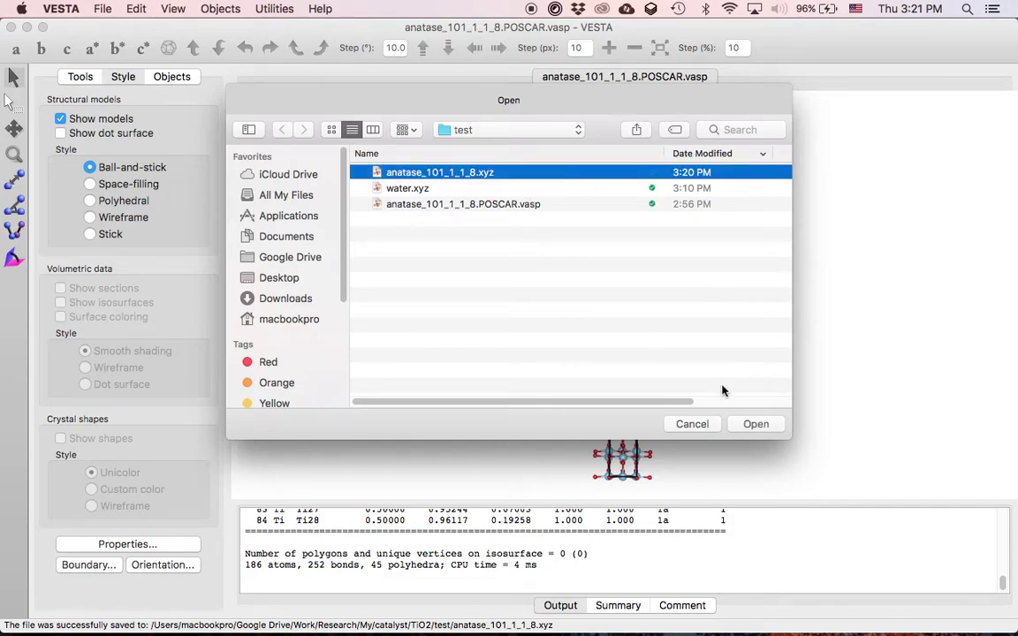
pyautogui.click(756, 425)
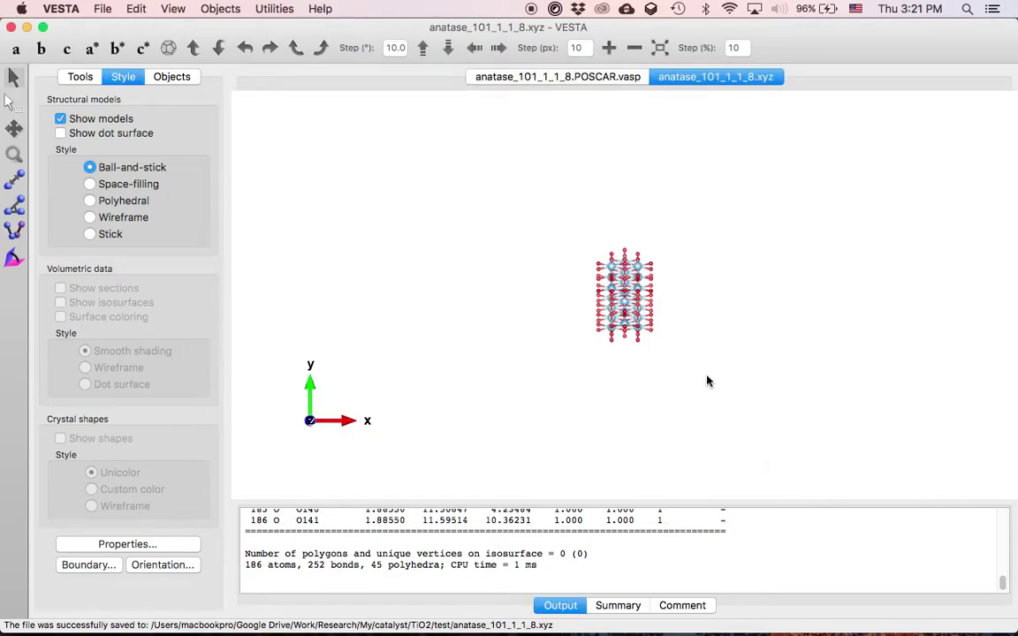
# Turn the XYZ structure to a side view with the z axis upright, using the POSCAR model as reference
pyautogui.moveTo(657, 363); pyautogui.dragTo(616, 424)
pyautogui.moveTo(689, 182); pyautogui.dragTo(645, 177)
pyautogui.click(544, 78)
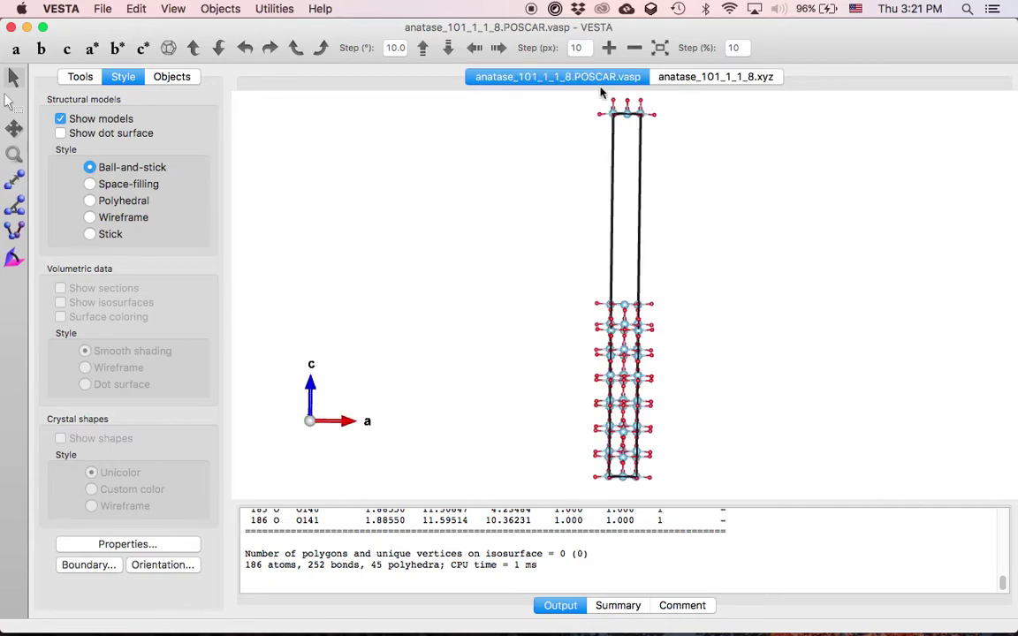
pyautogui.click(720, 77)
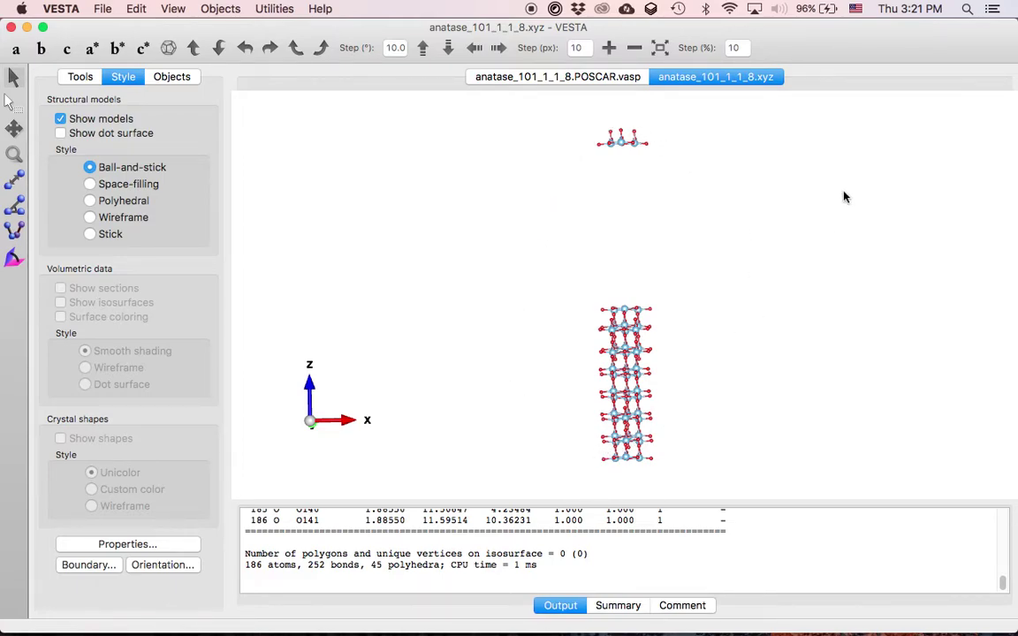
pyautogui.moveTo(845, 196); pyautogui.dragTo(728, 288)
pyautogui.moveTo(655, 333); pyautogui.dragTo(598, 304)
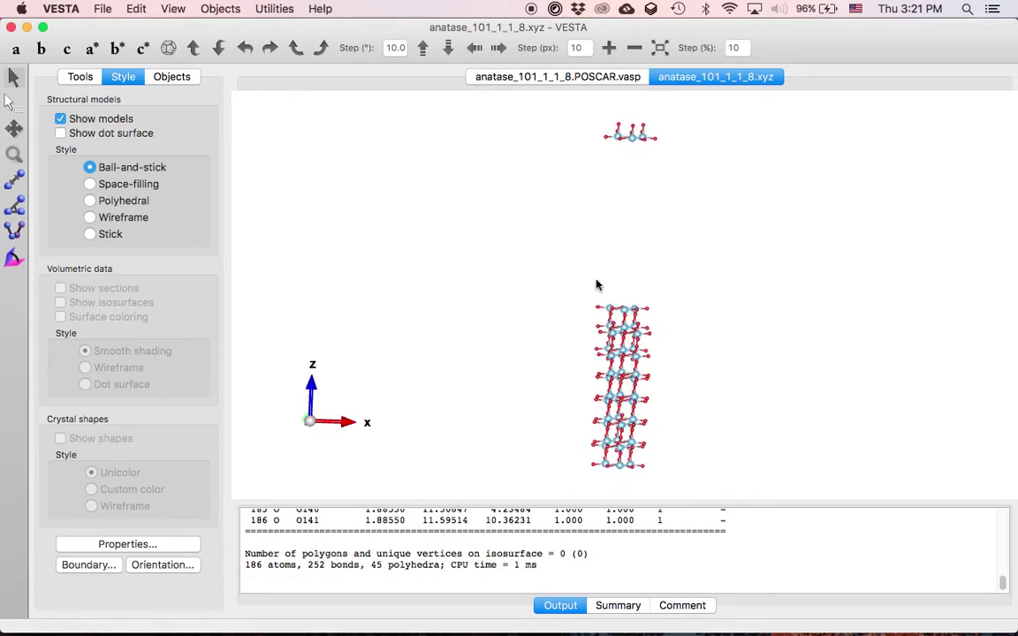
# Compare the POSCAR model with the XYZ model, examining the cell outline, the slab, the vacuum and the topmost atoms
pyautogui.click(517, 76)
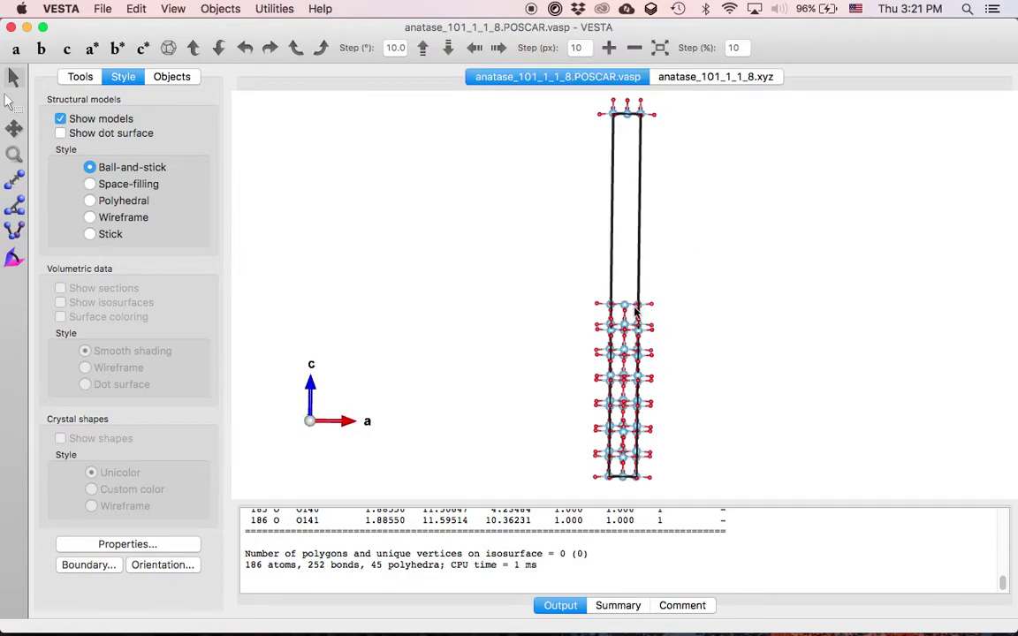
pyautogui.click(714, 78)
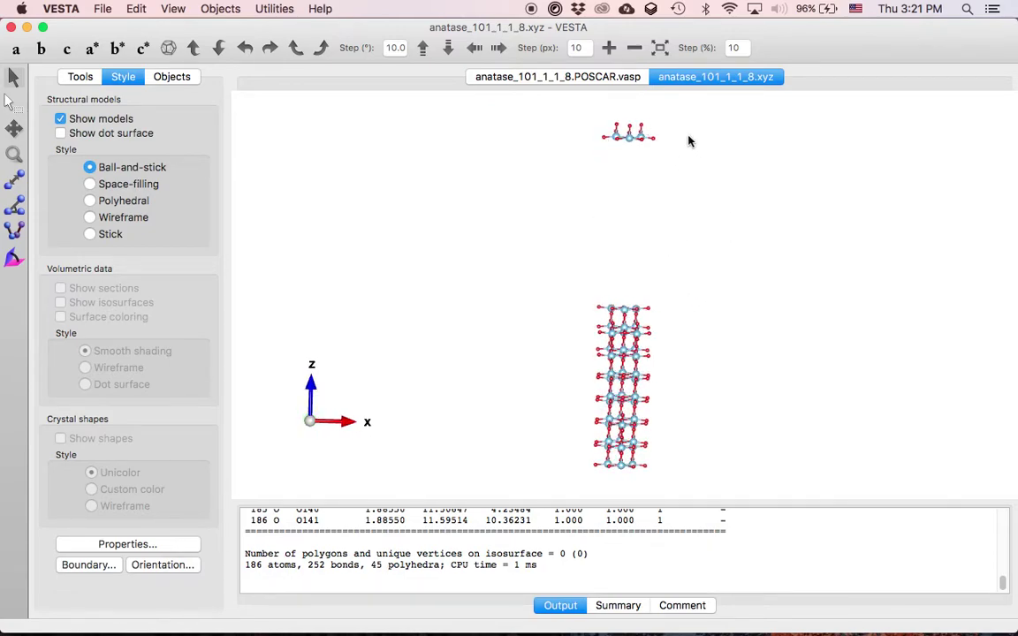
pyautogui.click(610, 80)
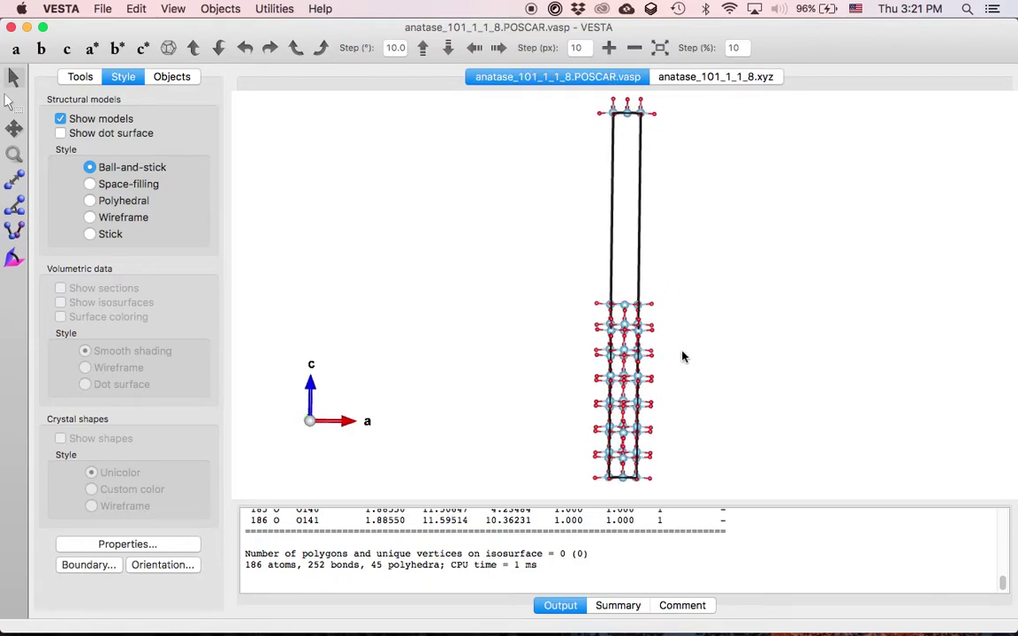
pyautogui.moveTo(717, 231); pyautogui.dragTo(718, 223)
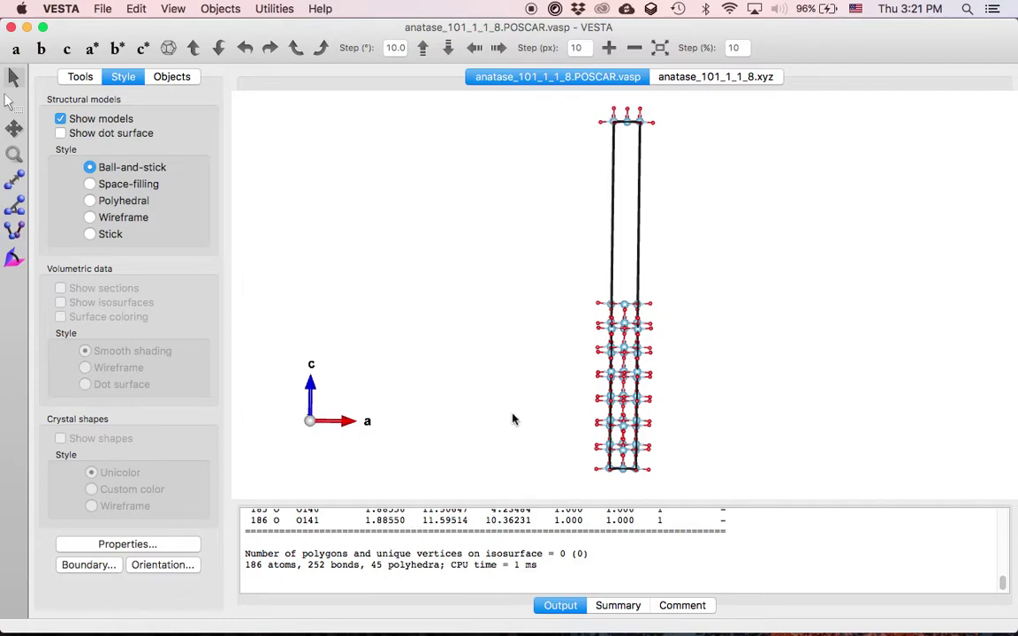
pyautogui.click(742, 81)
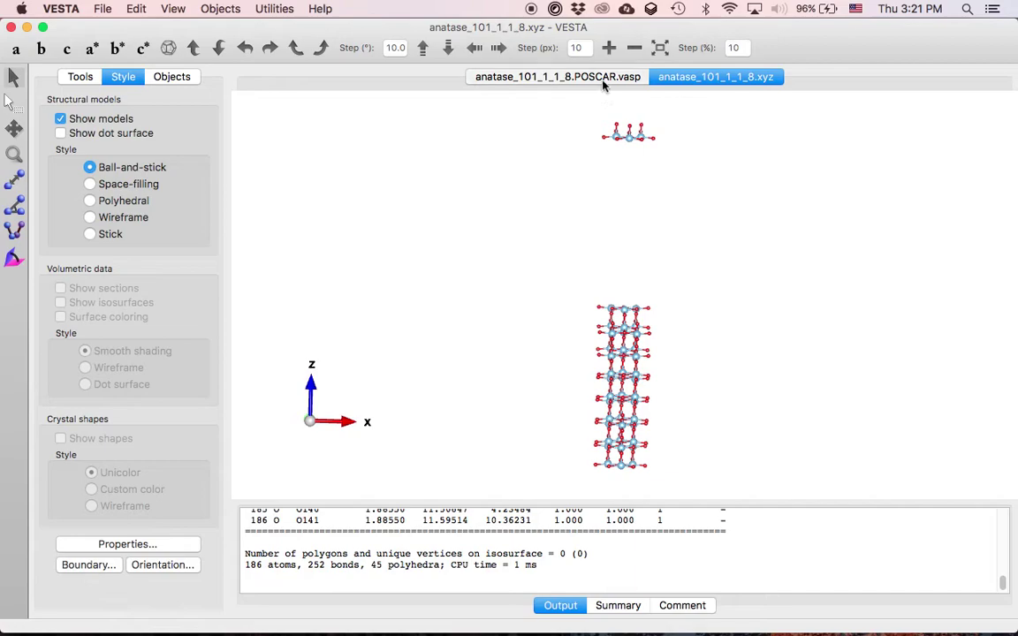
pyautogui.click(544, 76)
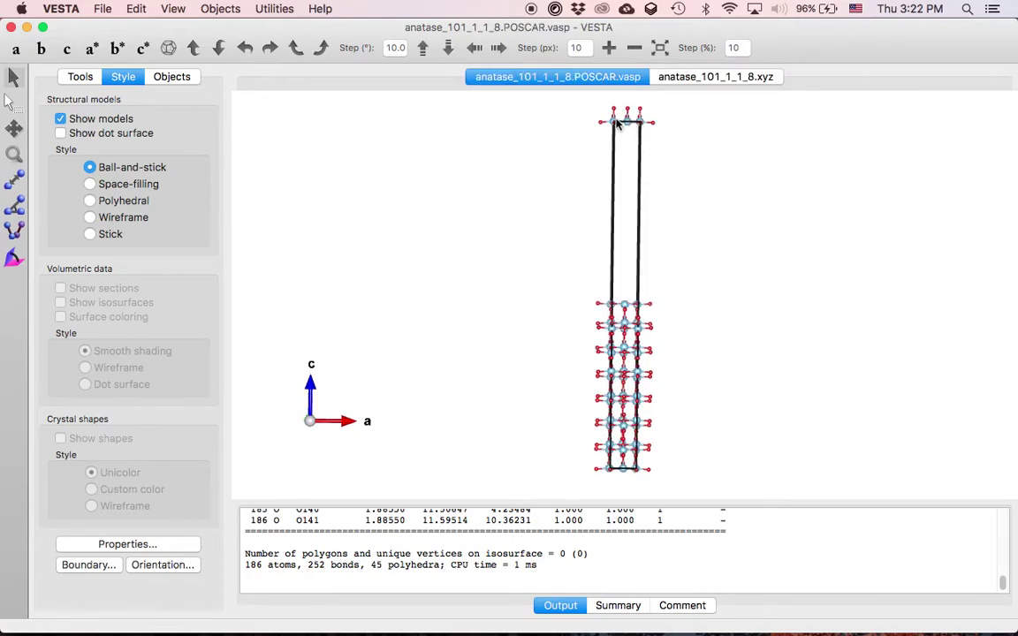
pyautogui.click(703, 79)
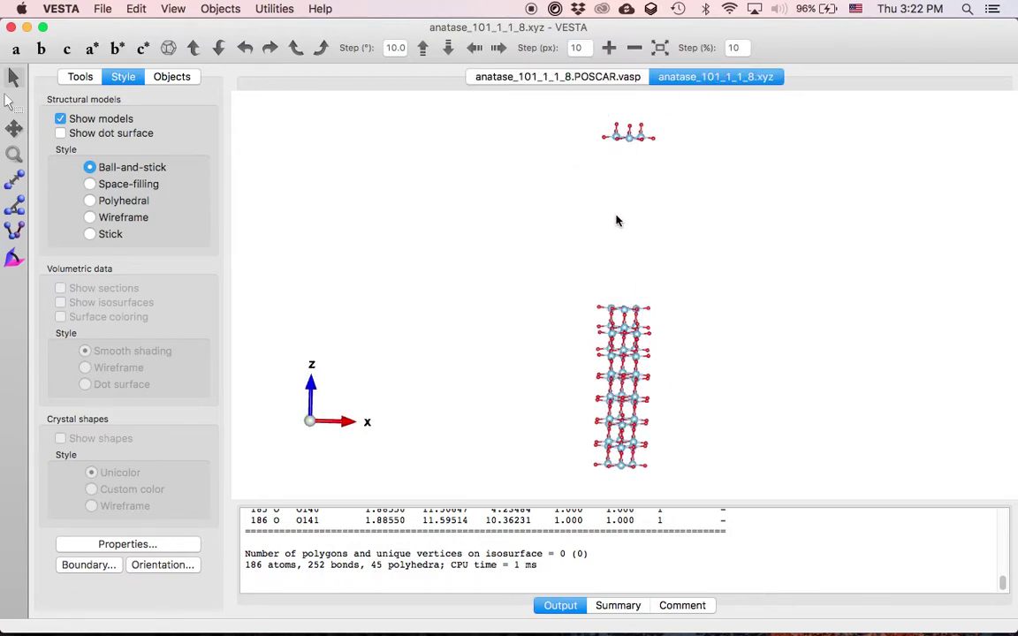
pyautogui.click(517, 75)
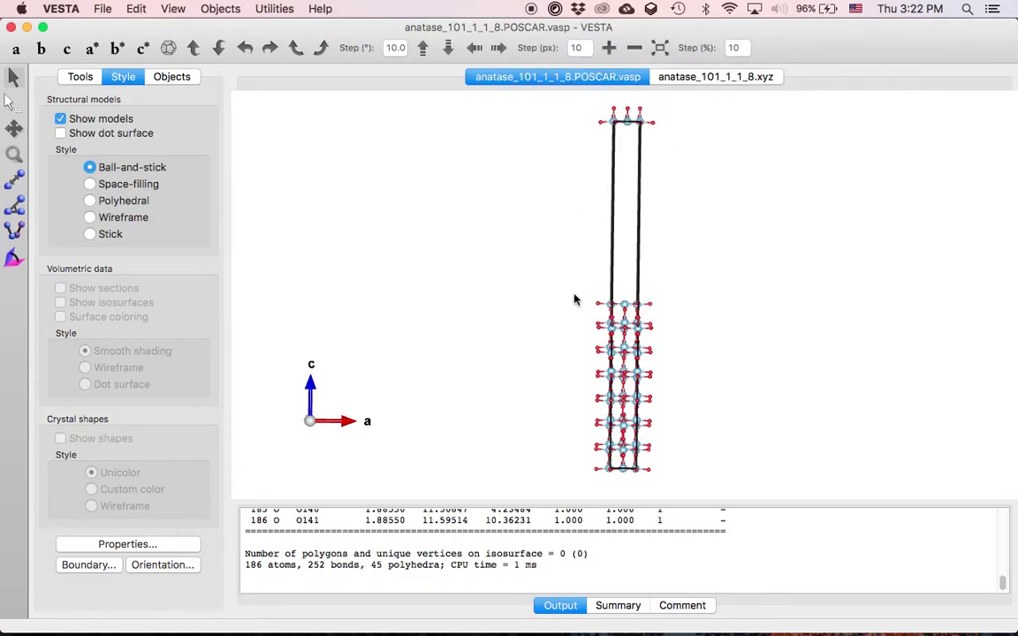
# Set the Ti–O bond's boundary mode in the POSCAR structure so that atoms beyond the boundary are not searched
pyautogui.click(106, 13)
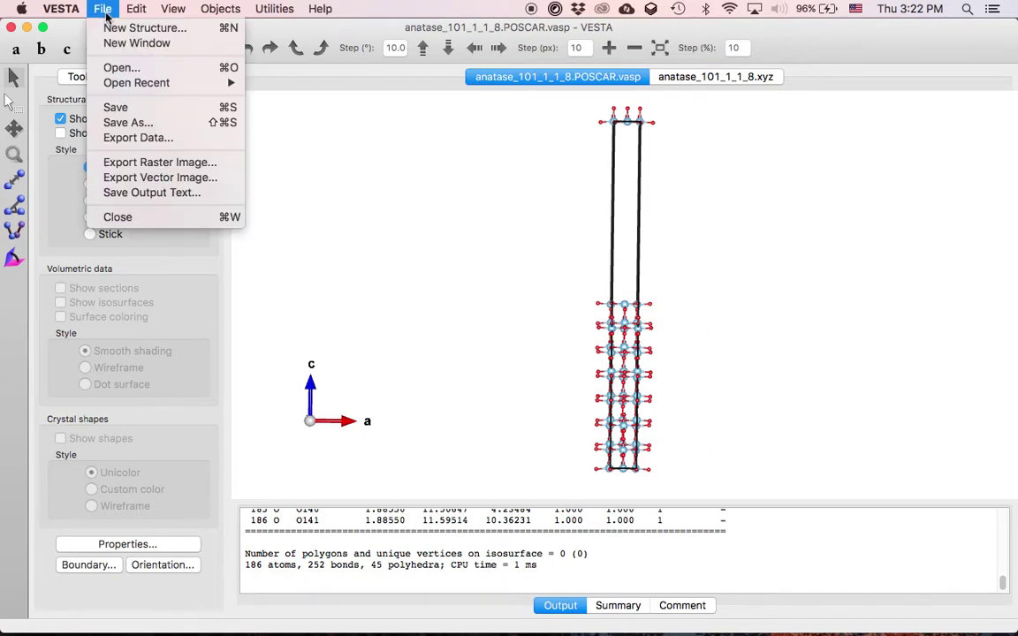
pyautogui.moveTo(134, 8)
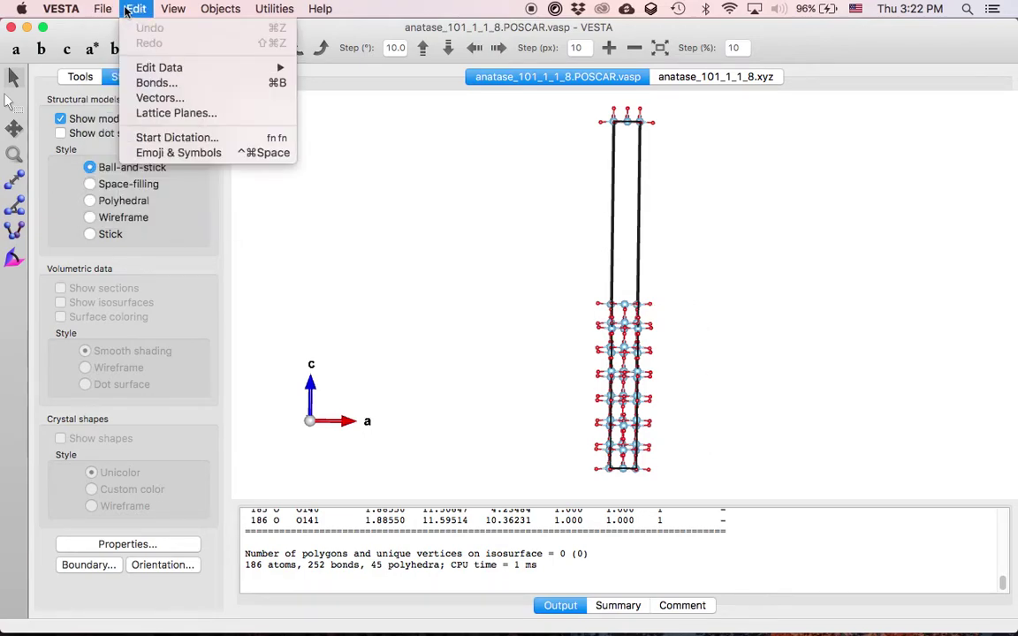
pyautogui.click(149, 87)
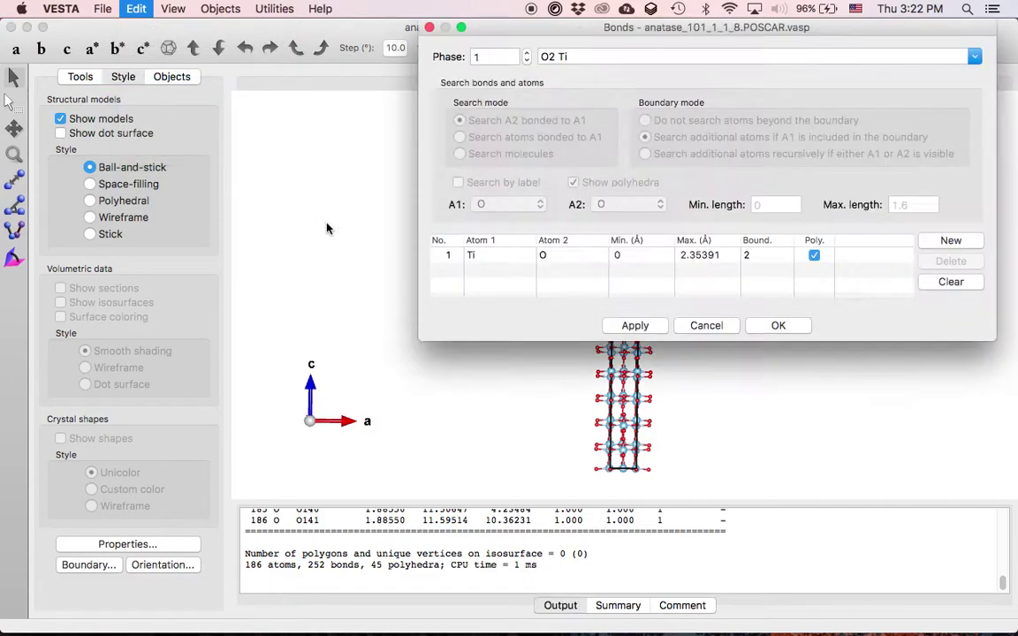
pyautogui.click(646, 255)
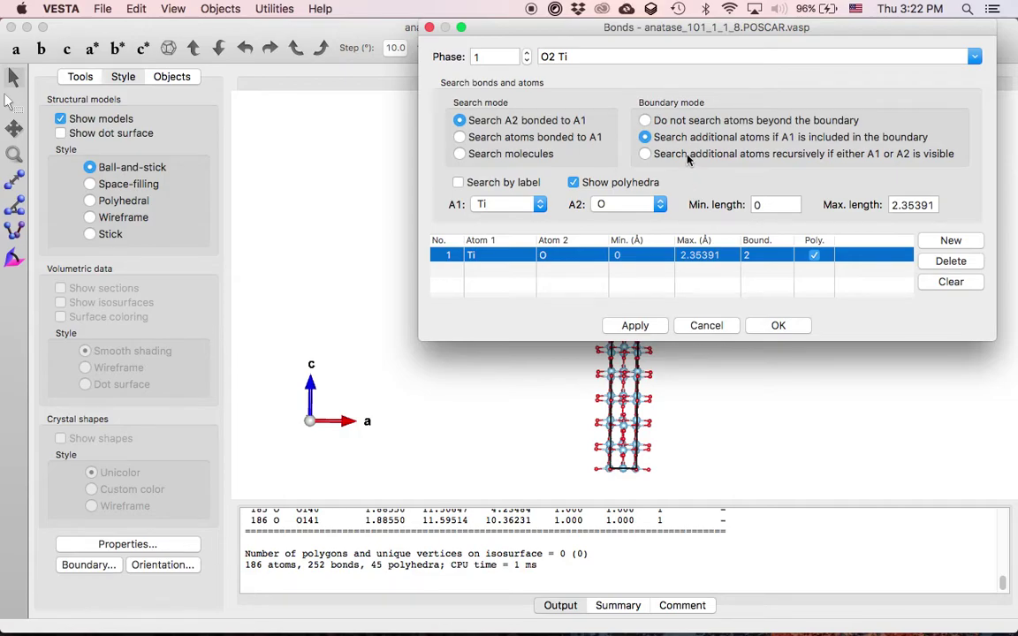
pyautogui.click(646, 121)
pyautogui.click(779, 325)
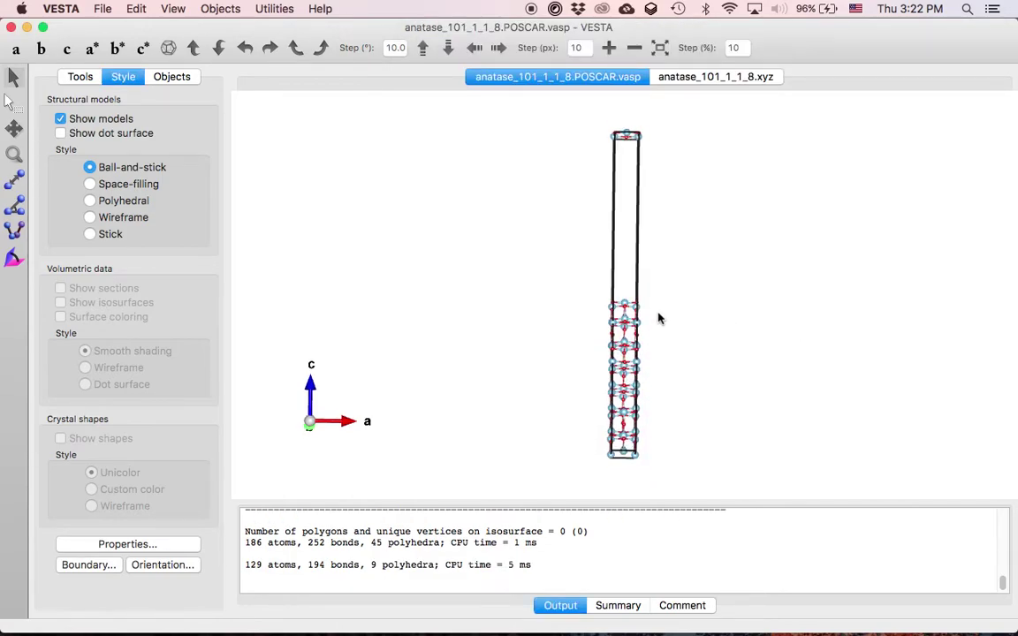
pyautogui.moveTo(656, 332); pyautogui.dragTo(659, 323)
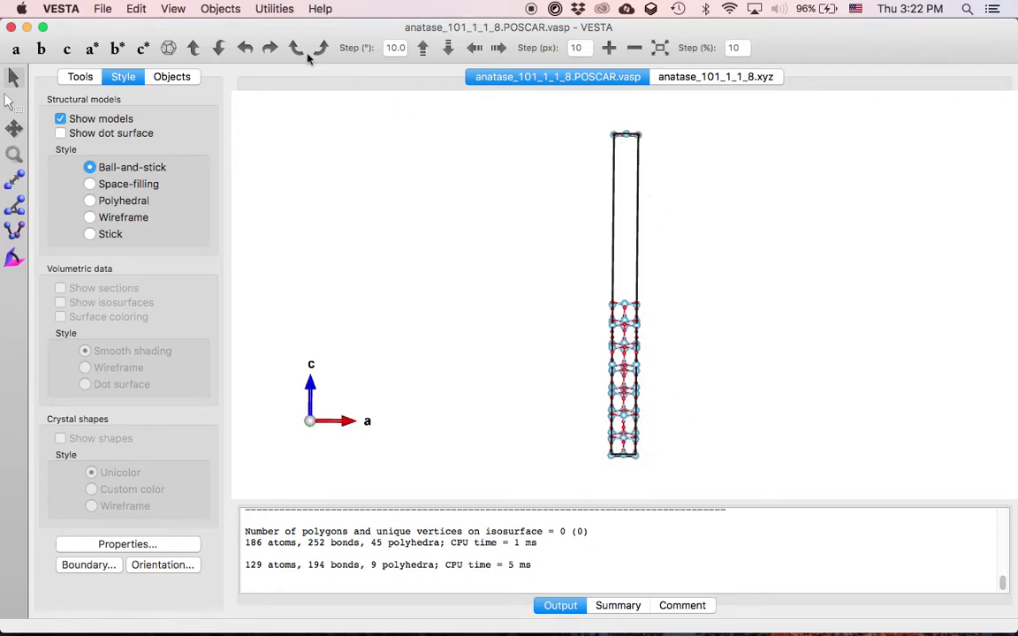
# Examine the three origin shift components in the POSCAR structure's unit cell transformation and close it without changes
pyautogui.click(102, 10)
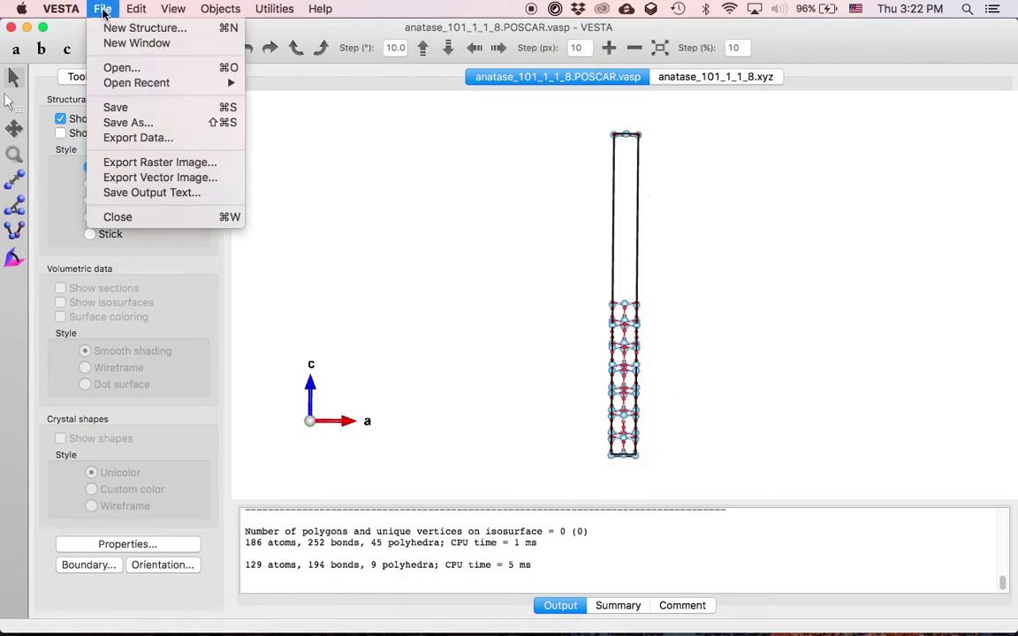
pyautogui.moveTo(130, 7)
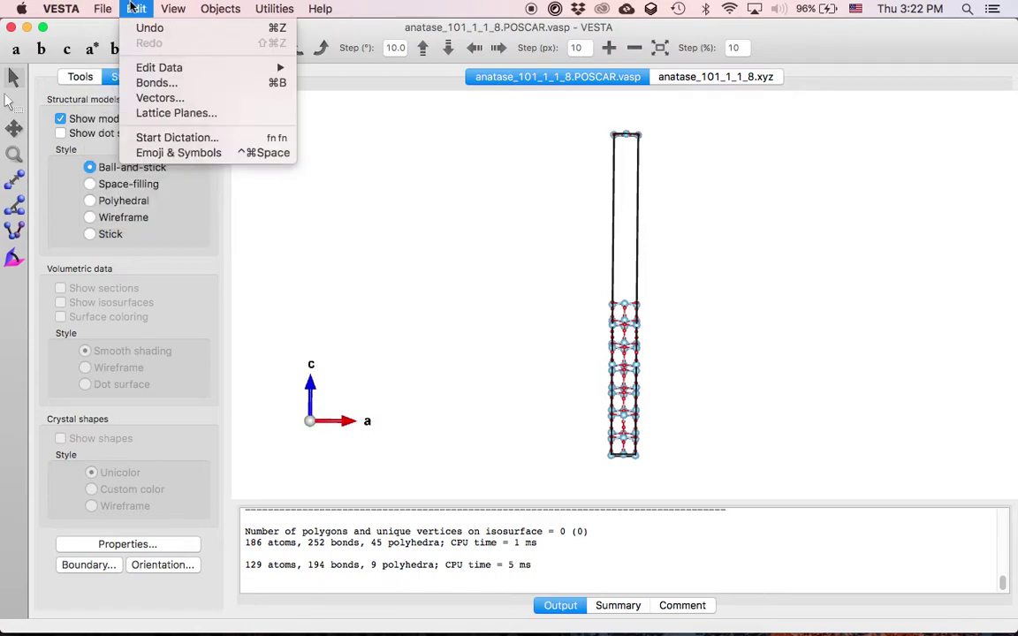
pyautogui.moveTo(155, 70)
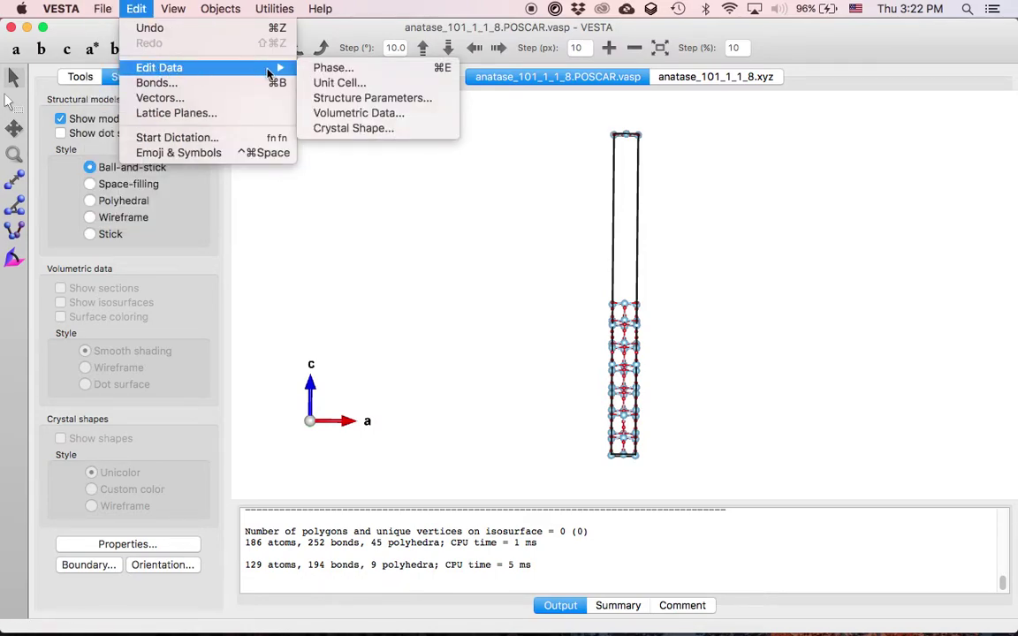
pyautogui.click(314, 84)
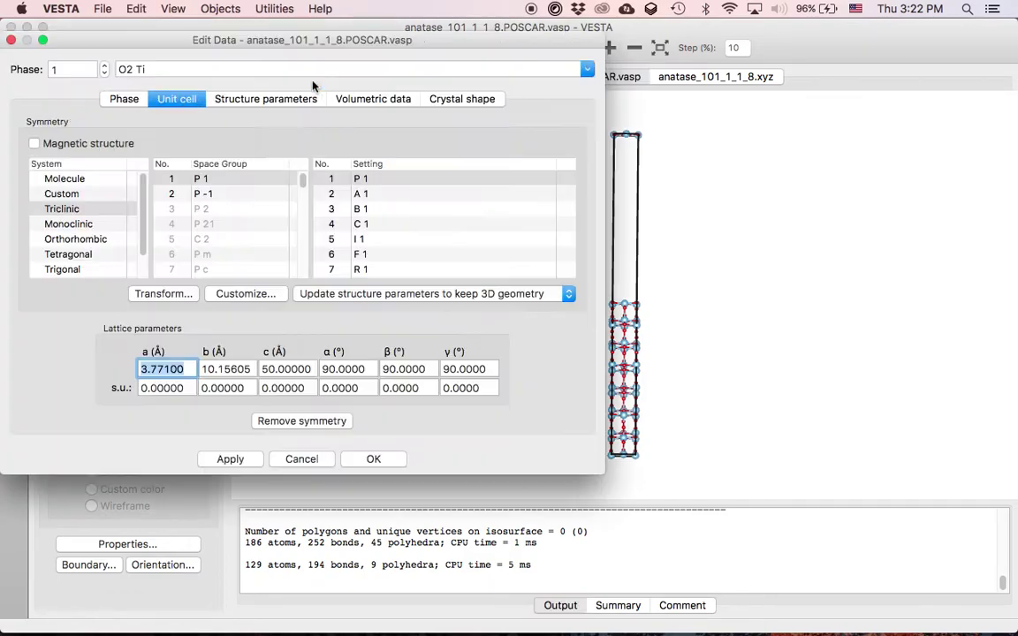
pyautogui.click(165, 296)
pyautogui.moveTo(445, 111); pyautogui.dragTo(275, 80)
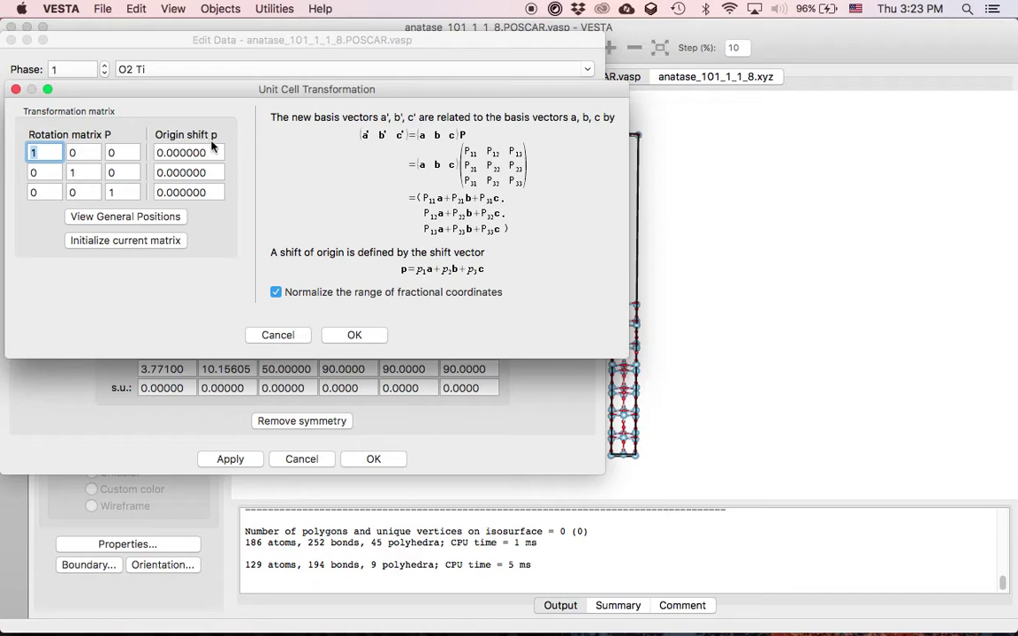
pyautogui.moveTo(217, 152); pyautogui.dragTo(158, 151)
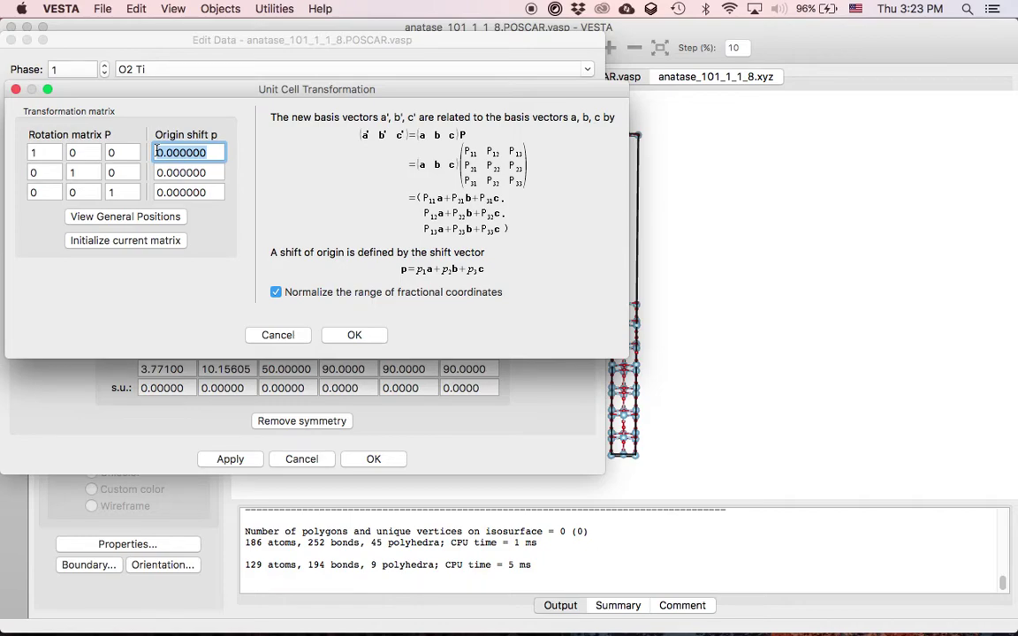
pyautogui.moveTo(210, 172); pyautogui.dragTo(157, 172)
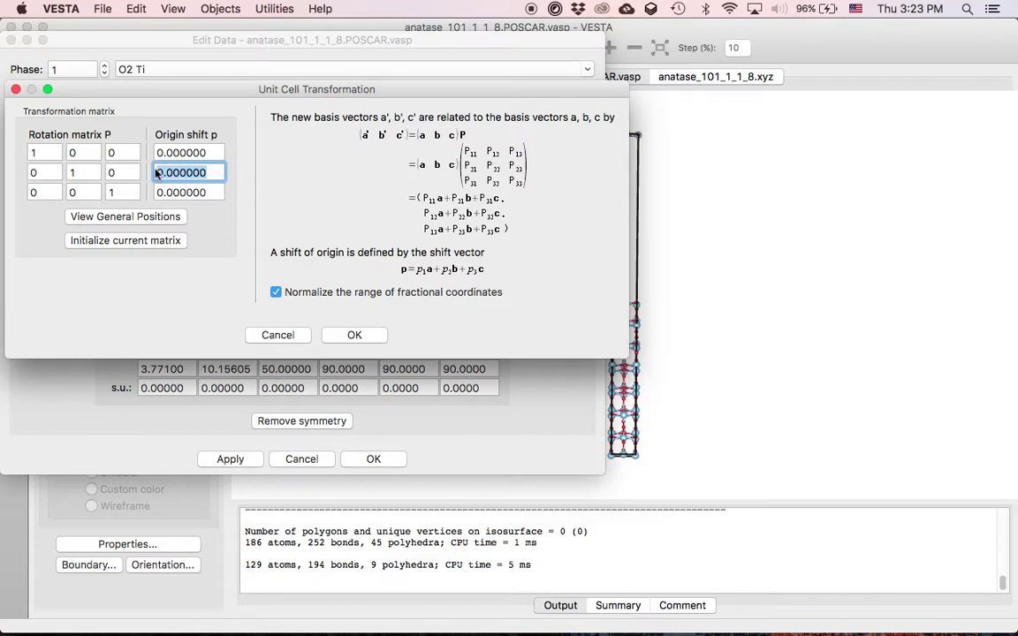
pyautogui.doubleClick(174, 186)
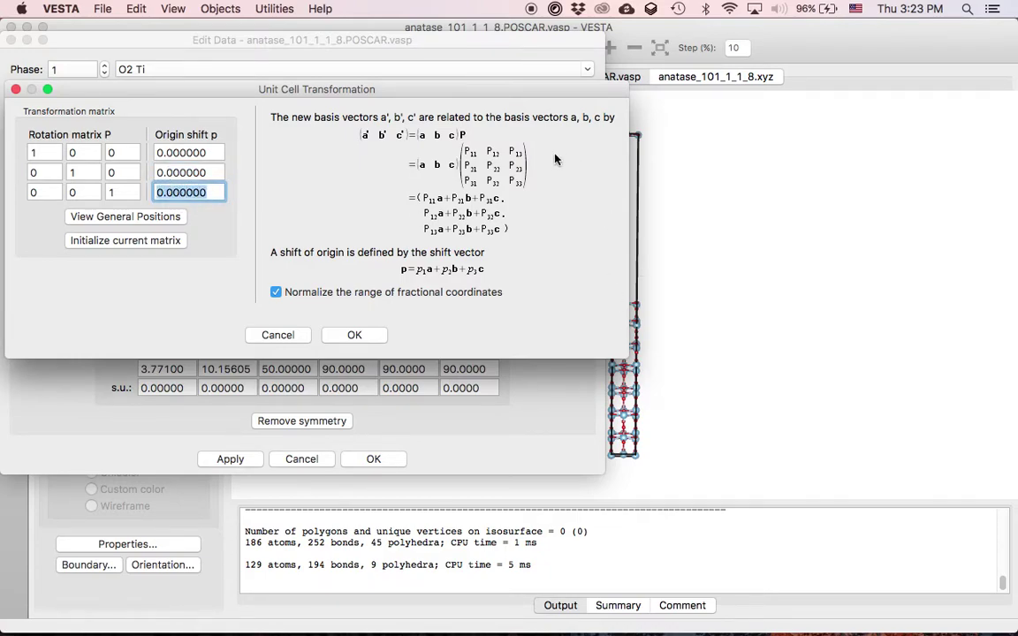
pyautogui.click(297, 337)
pyautogui.click(371, 459)
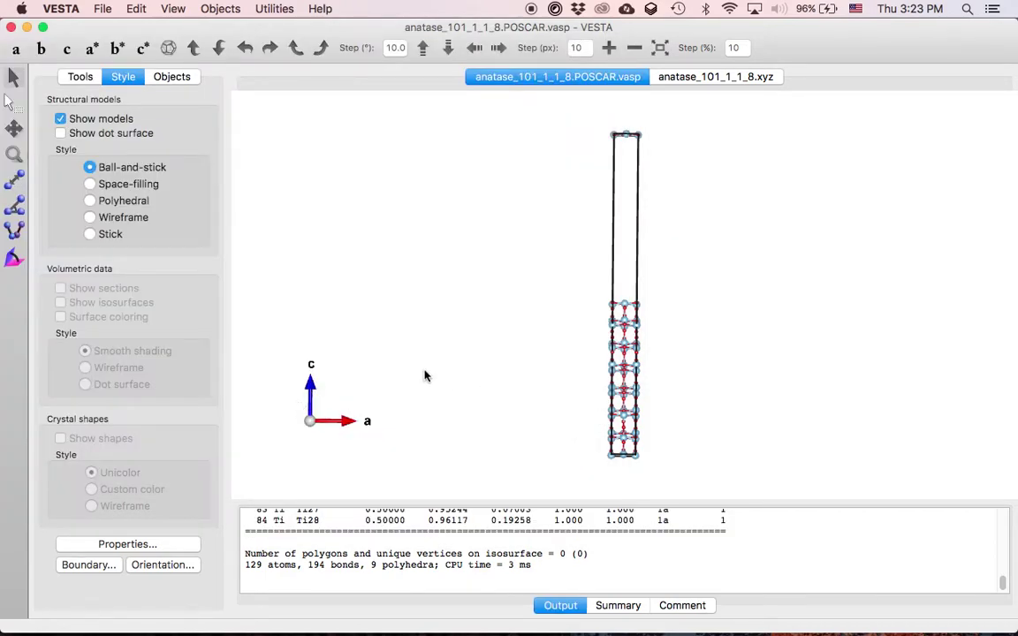
# Apply a unit cell transformation to the POSCAR structure with an origin shift of 0.5 along c
pyautogui.click(105, 9)
pyautogui.moveTo(136, 9)
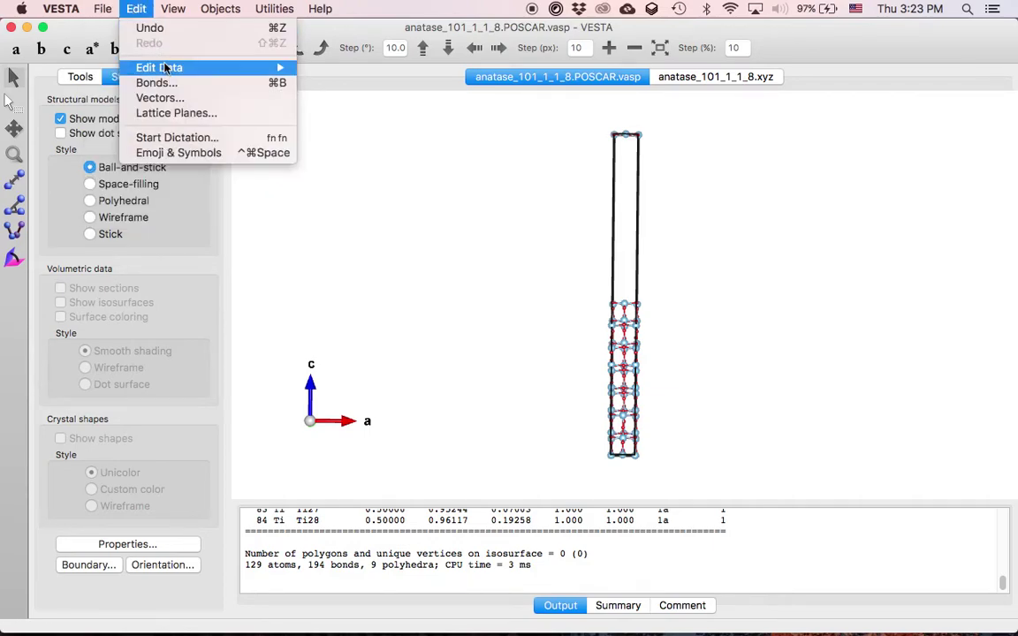
pyautogui.moveTo(159, 67)
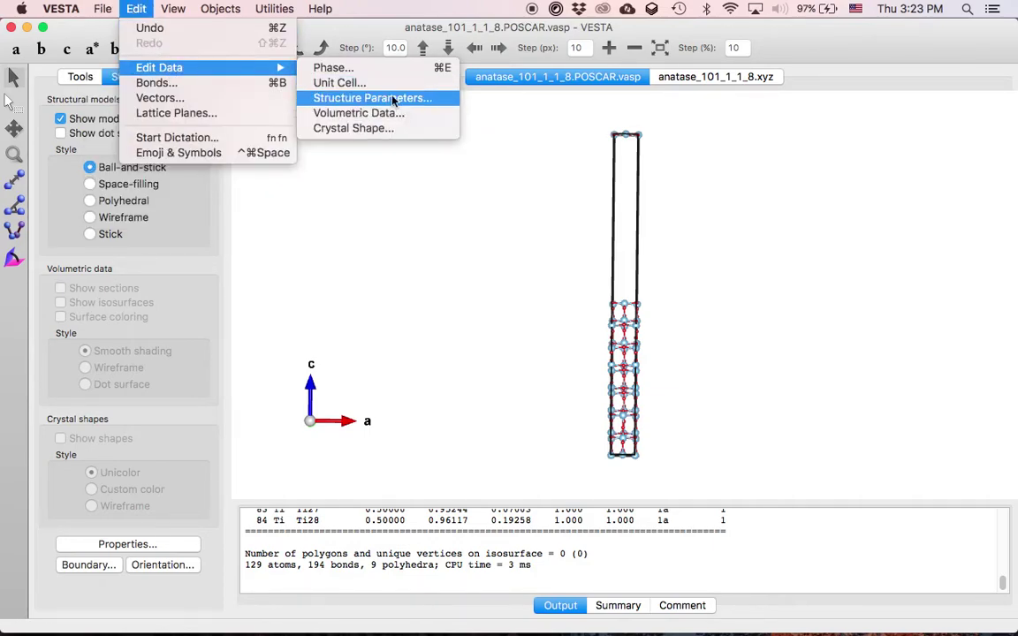
pyautogui.click(385, 89)
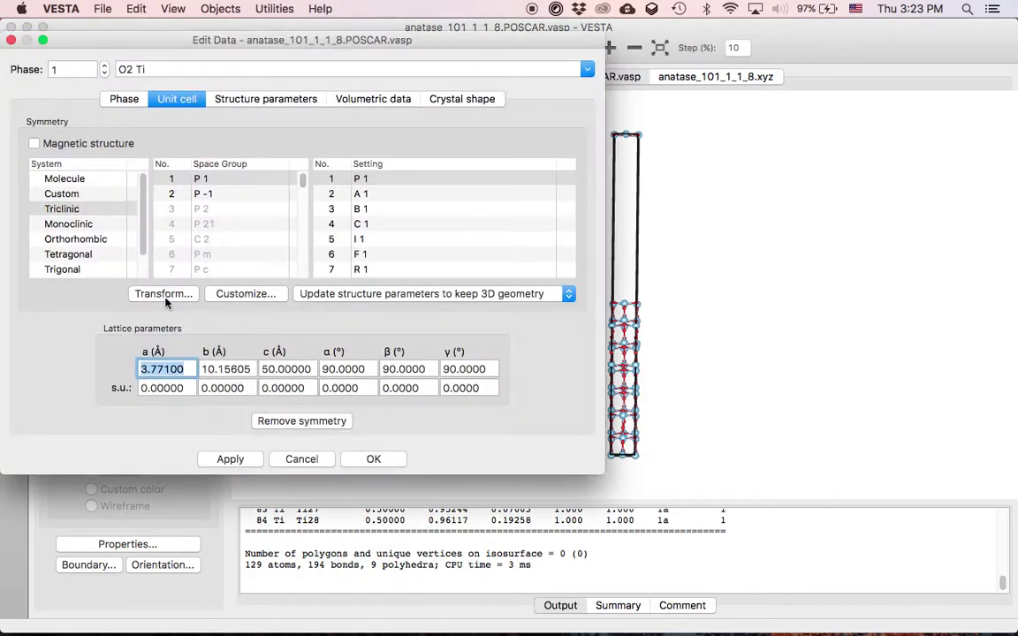
pyautogui.click(181, 294)
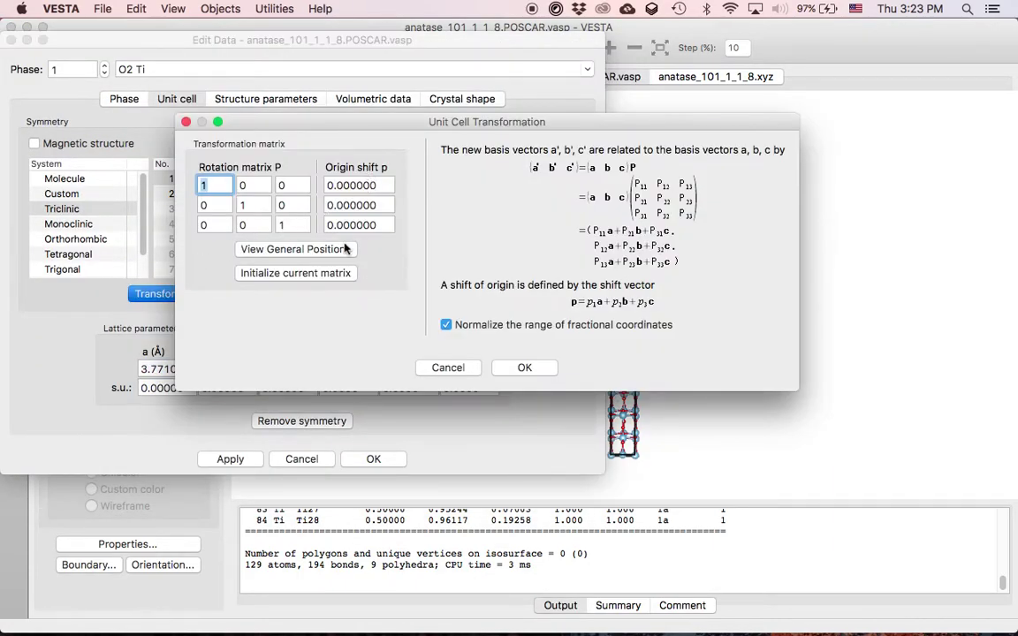
pyautogui.moveTo(383, 226); pyautogui.dragTo(329, 223)
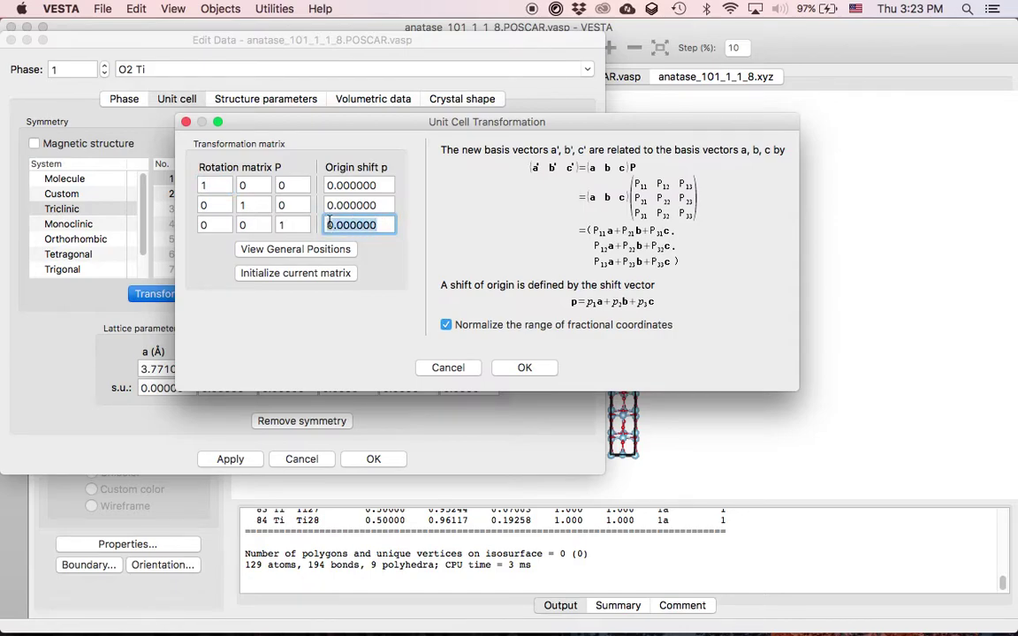
pyautogui.click(384, 185)
pyautogui.click(383, 205)
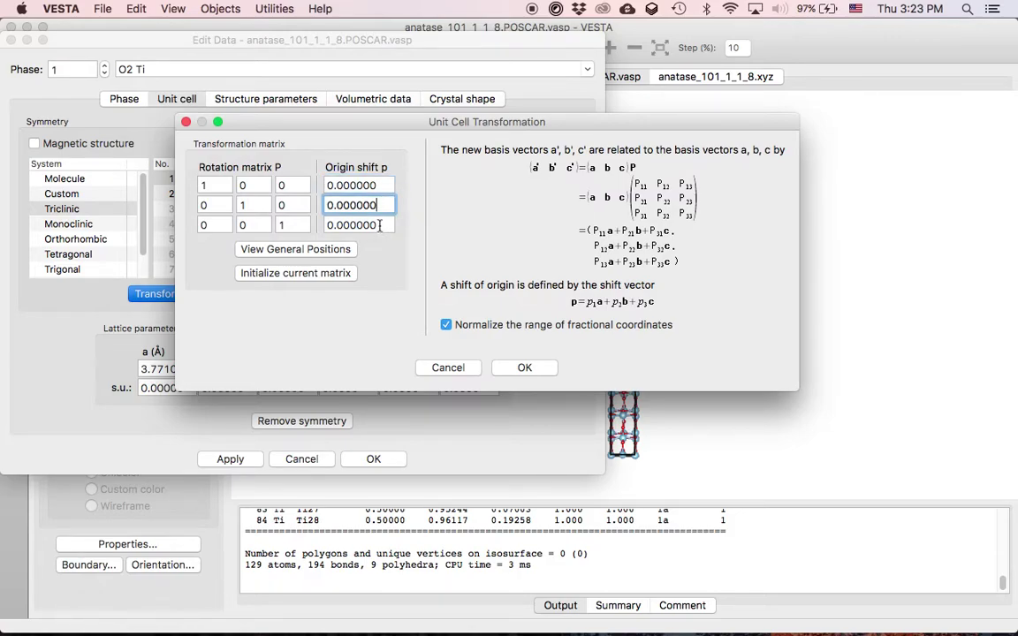
pyautogui.click(379, 225)
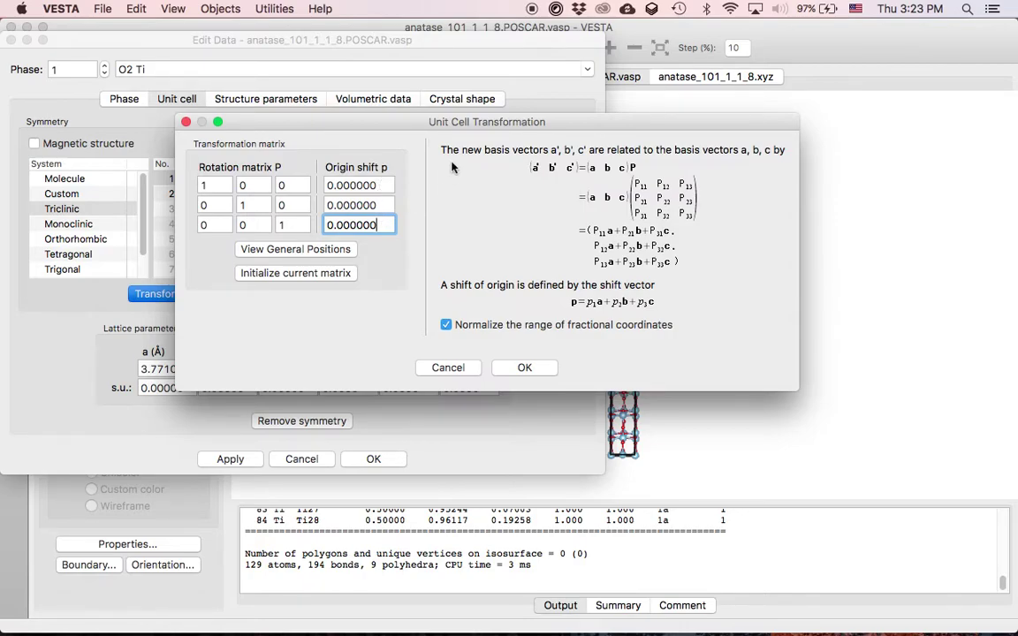
pyautogui.moveTo(461, 126); pyautogui.dragTo(276, 103)
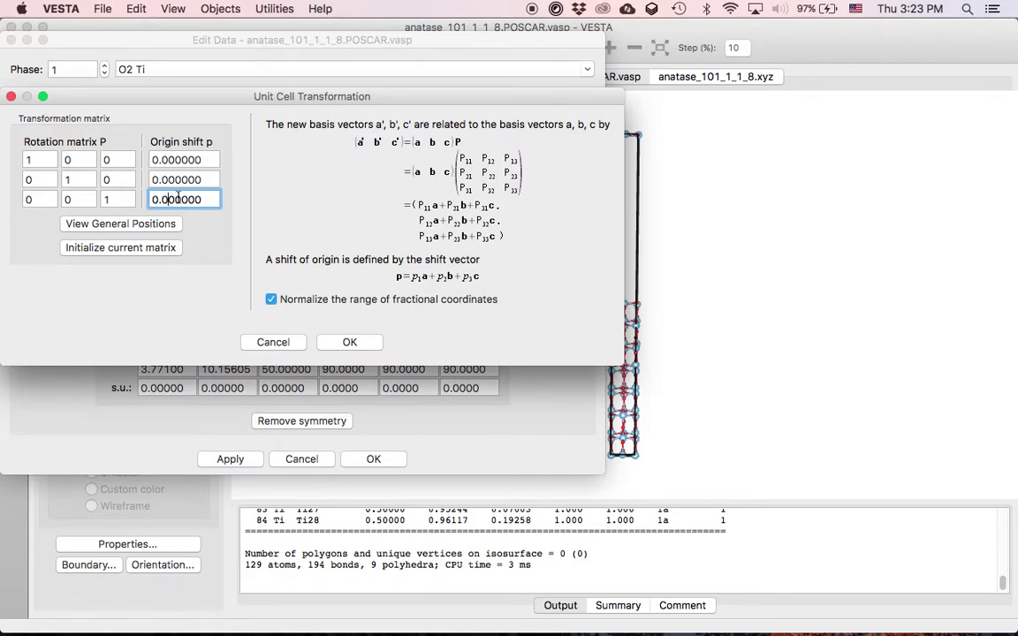
pyautogui.press('BackSpace')
pyautogui.write('5')
pyautogui.click(360, 347)
pyautogui.click(231, 460)
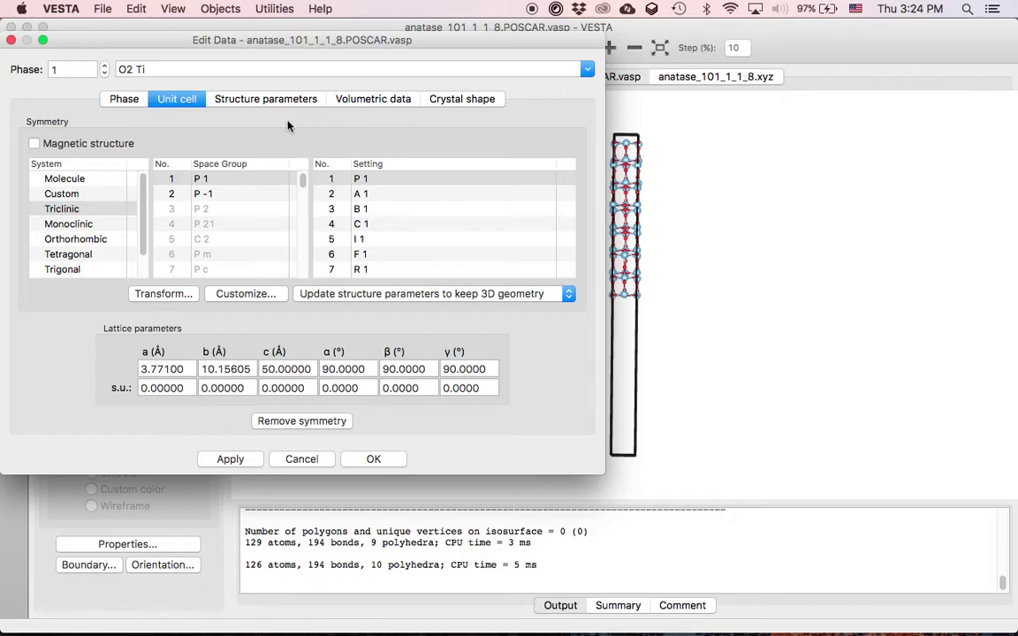
# Change the unit cell transformation's origin shift along c to 0.05 and apply it
pyautogui.click(168, 294)
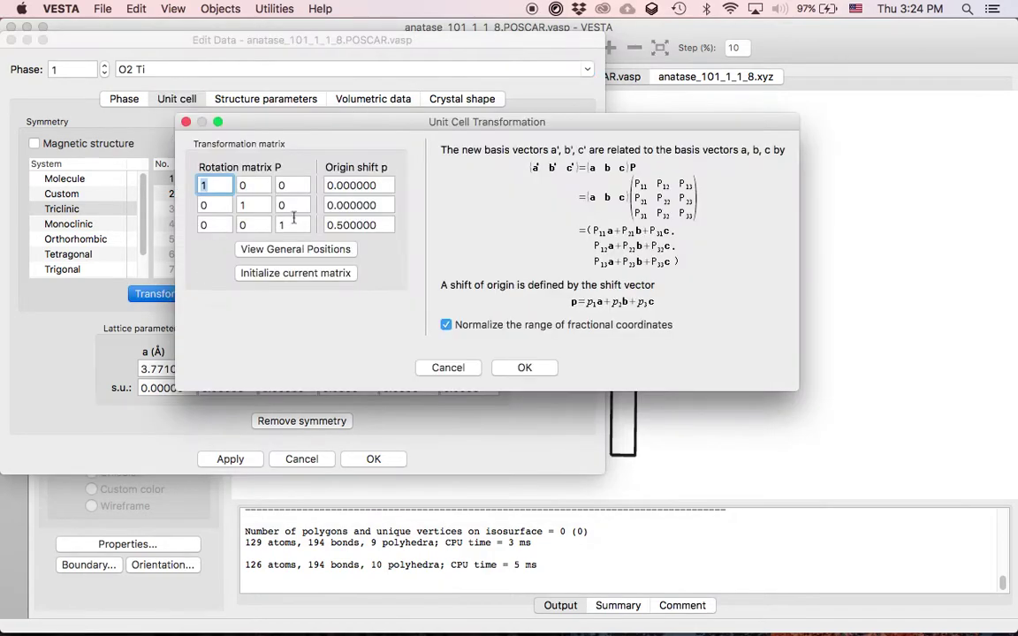
pyautogui.moveTo(347, 115); pyautogui.dragTo(164, 95)
pyautogui.click(151, 205)
pyautogui.write('0')
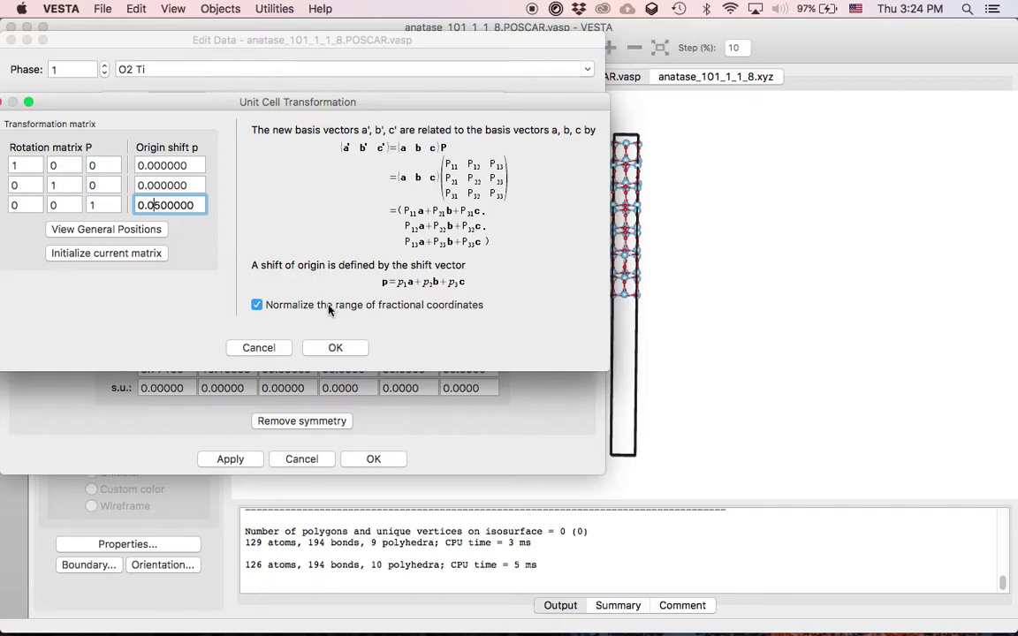
pyautogui.click(340, 350)
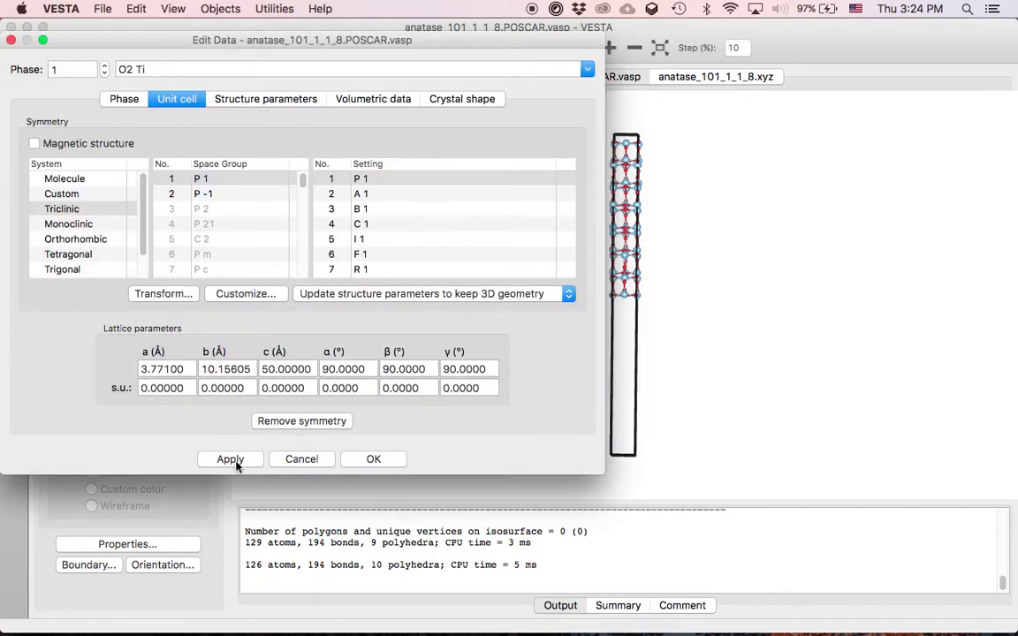
pyautogui.click(235, 464)
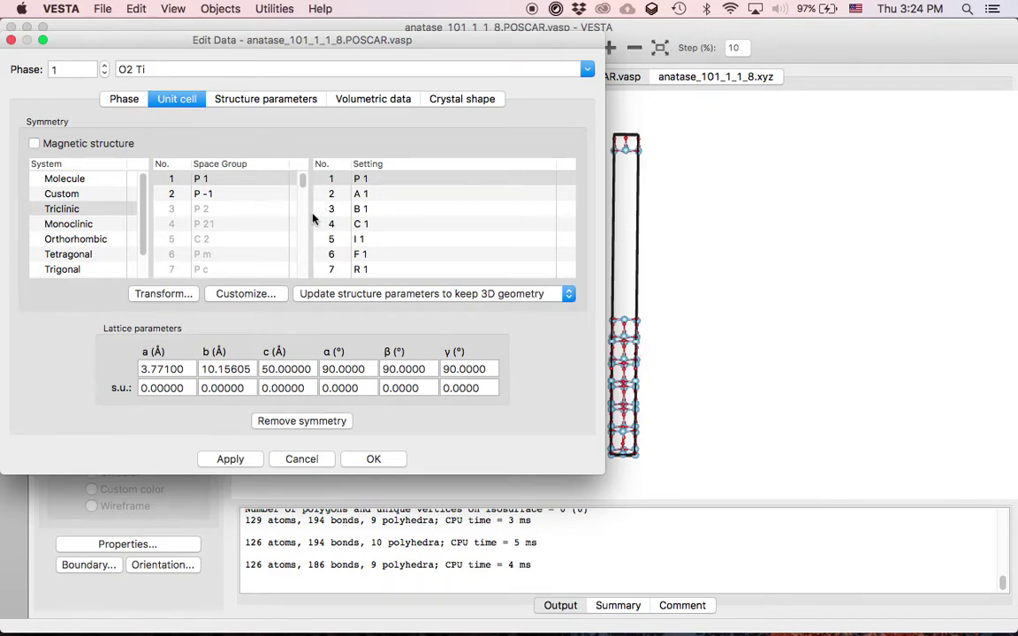
# Set the origin shift along c to -0.05, apply the transformation, and inspect the slab's position in the cell
pyautogui.click(161, 295)
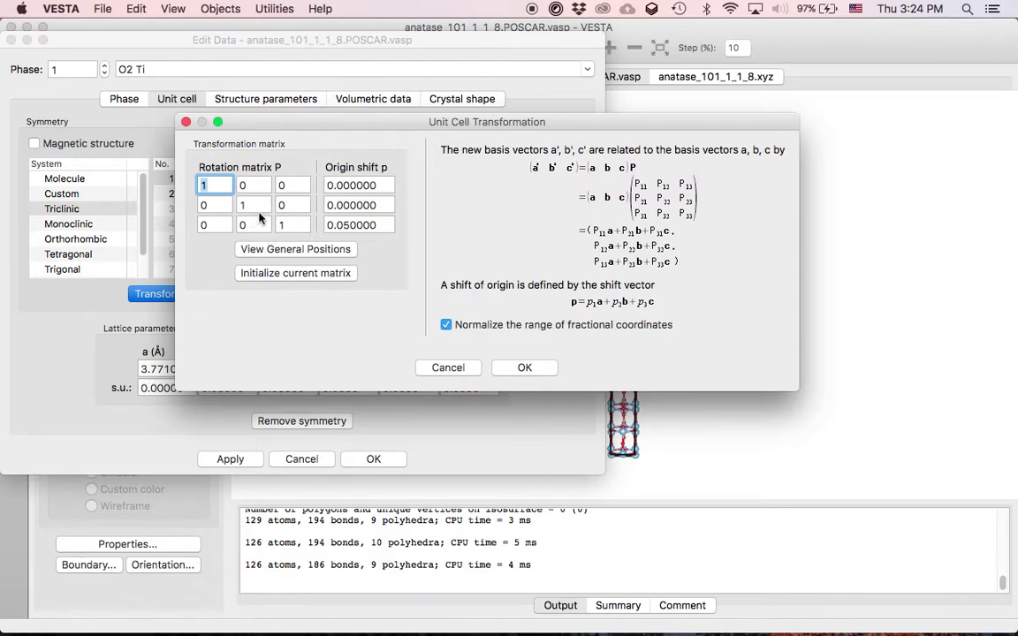
pyautogui.click(329, 226)
pyautogui.moveTo(395, 124); pyautogui.dragTo(230, 112)
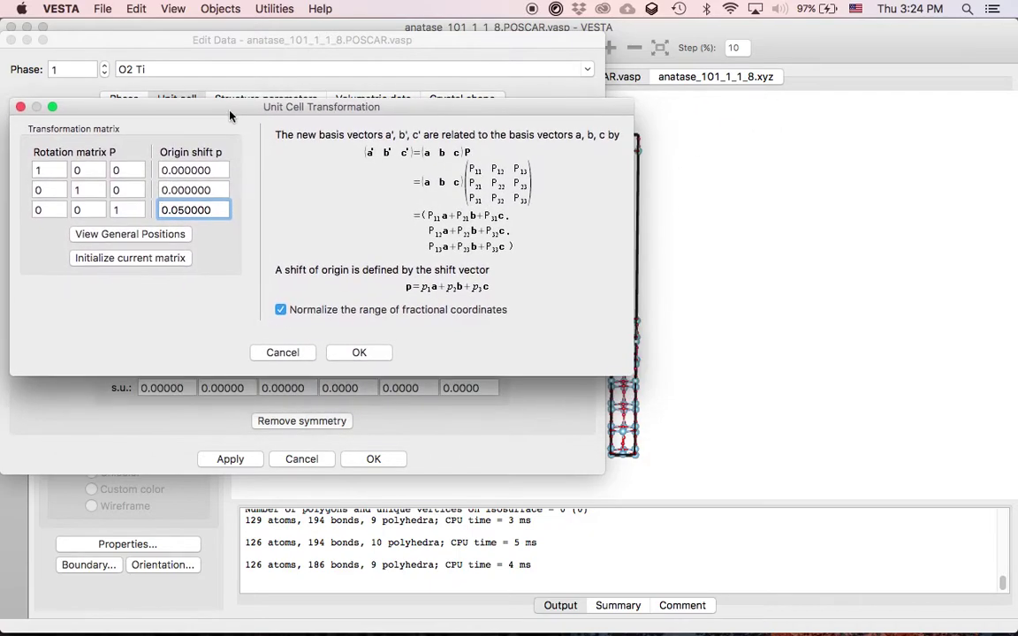
pyautogui.write('-')
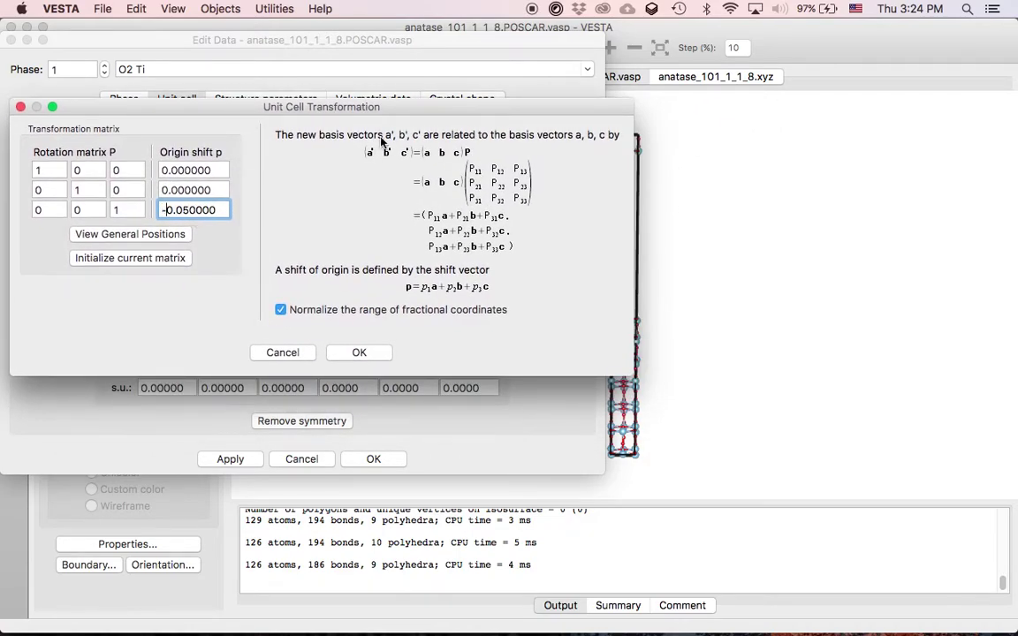
pyautogui.moveTo(410, 113); pyautogui.dragTo(372, 116)
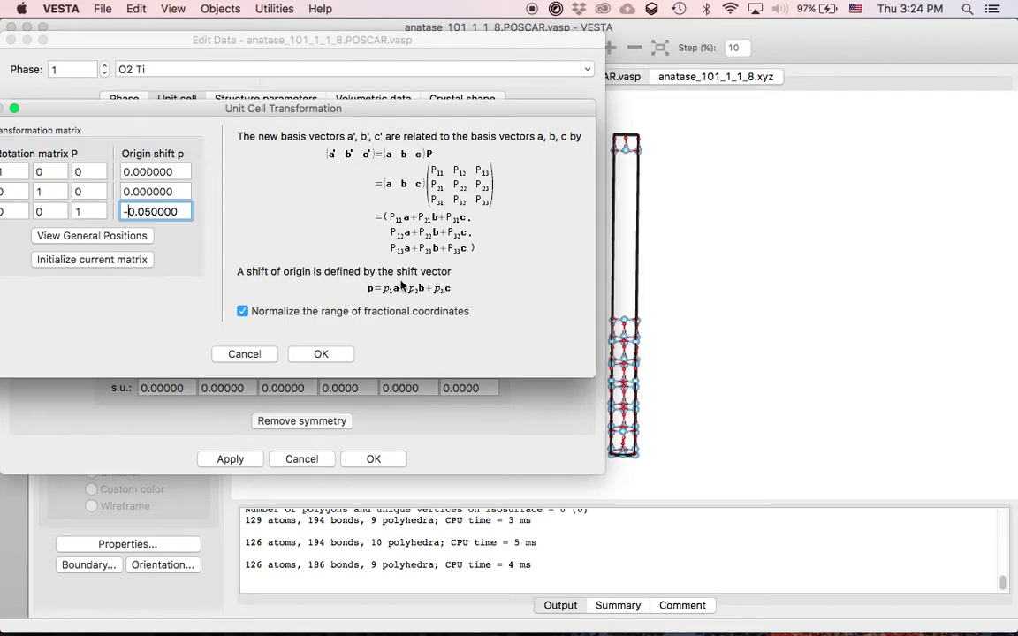
pyautogui.click(320, 356)
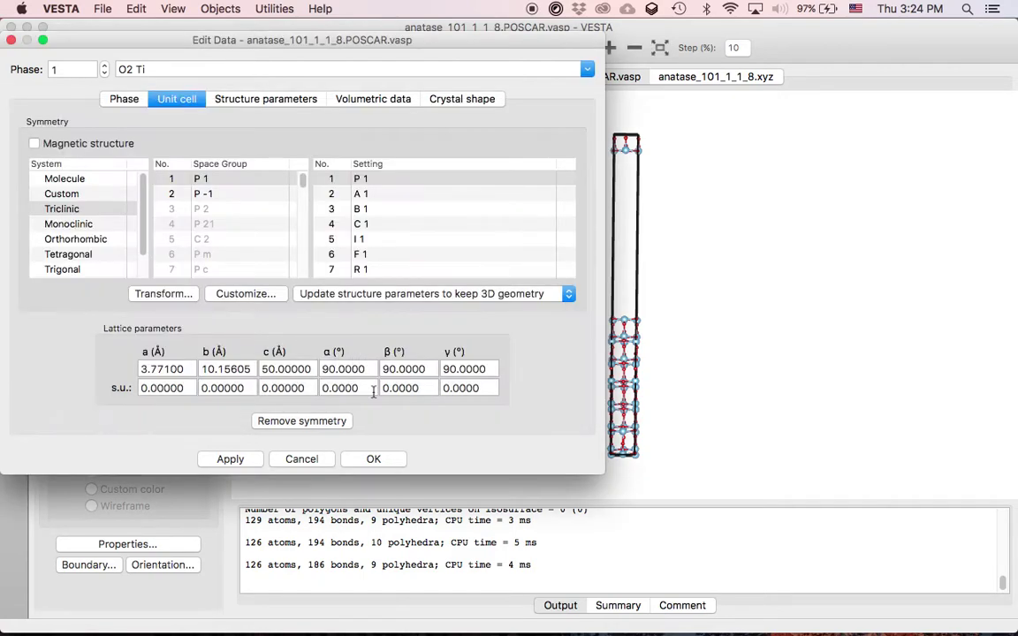
pyautogui.click(239, 459)
pyautogui.click(391, 464)
pyautogui.moveTo(659, 351); pyautogui.dragTo(646, 349)
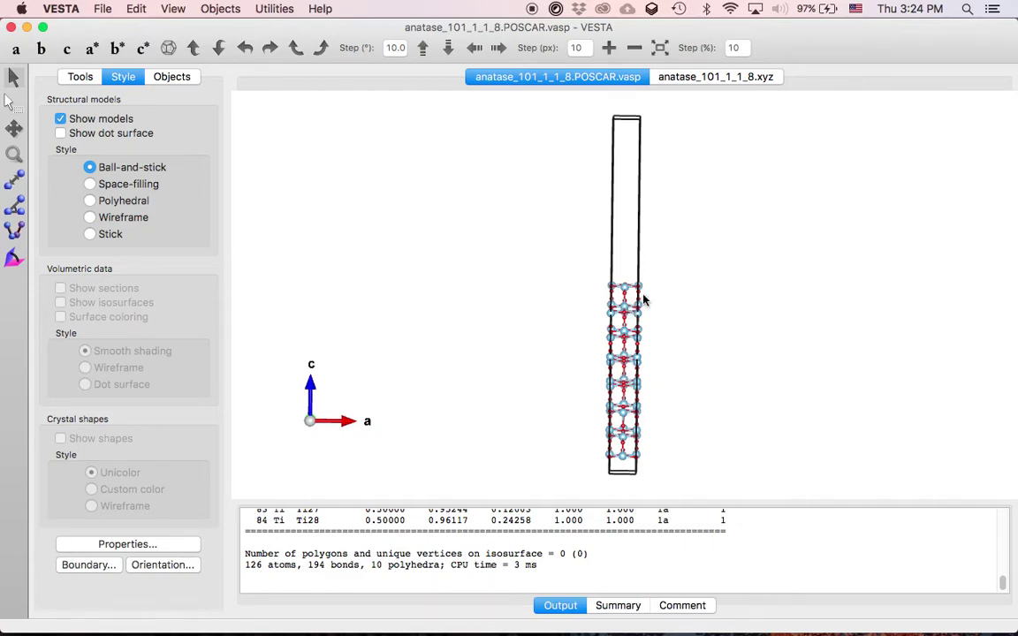
pyautogui.moveTo(638, 290); pyautogui.dragTo(640, 305)
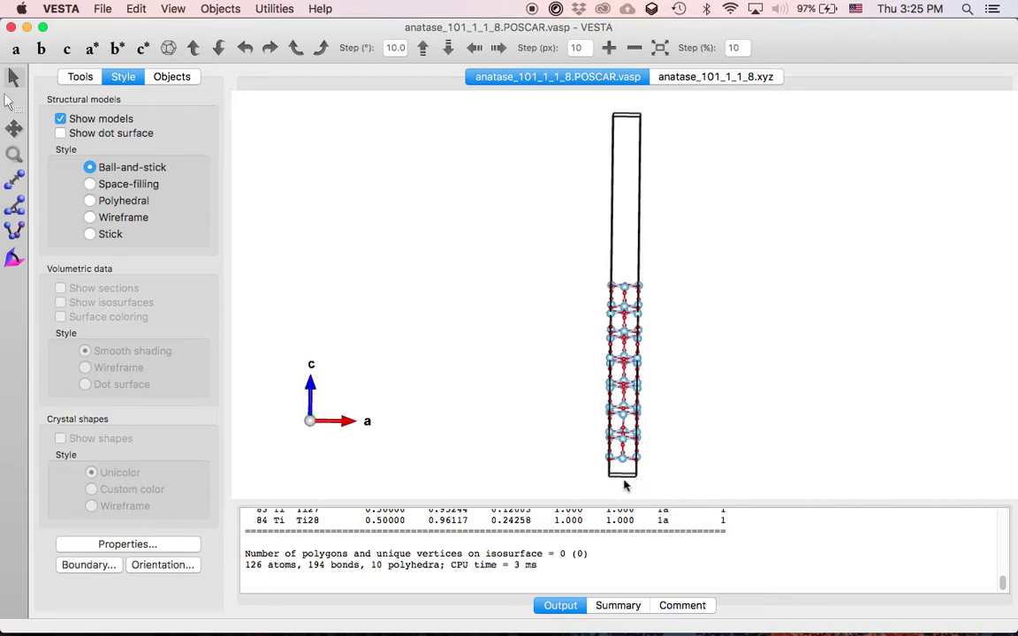
# Zoom in on the slab surface and read the coordinates of the topmost Ti atoms on the two opposite a-edges of the cell
pyautogui.scroll(2, 651, 454)
pyautogui.scroll(4, 652, 455)
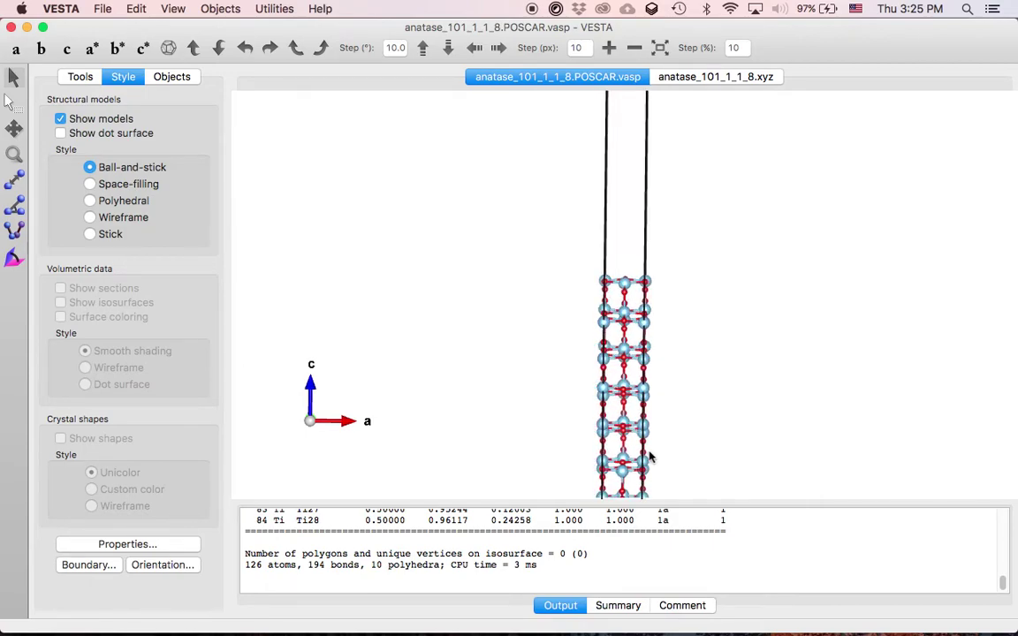
pyautogui.scroll(4, 651, 454)
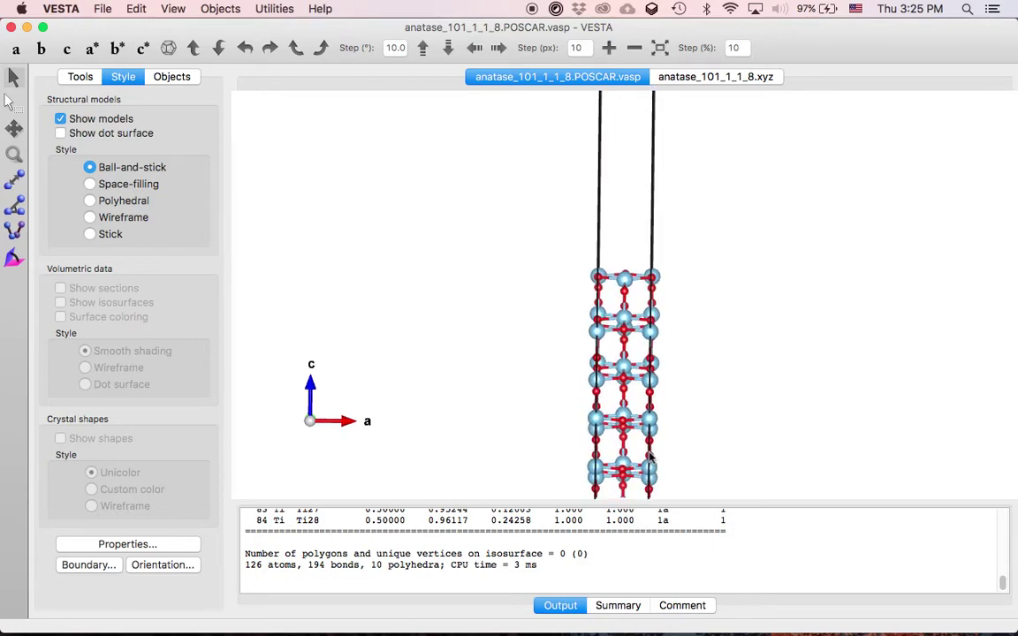
pyautogui.scroll(2, 652, 456)
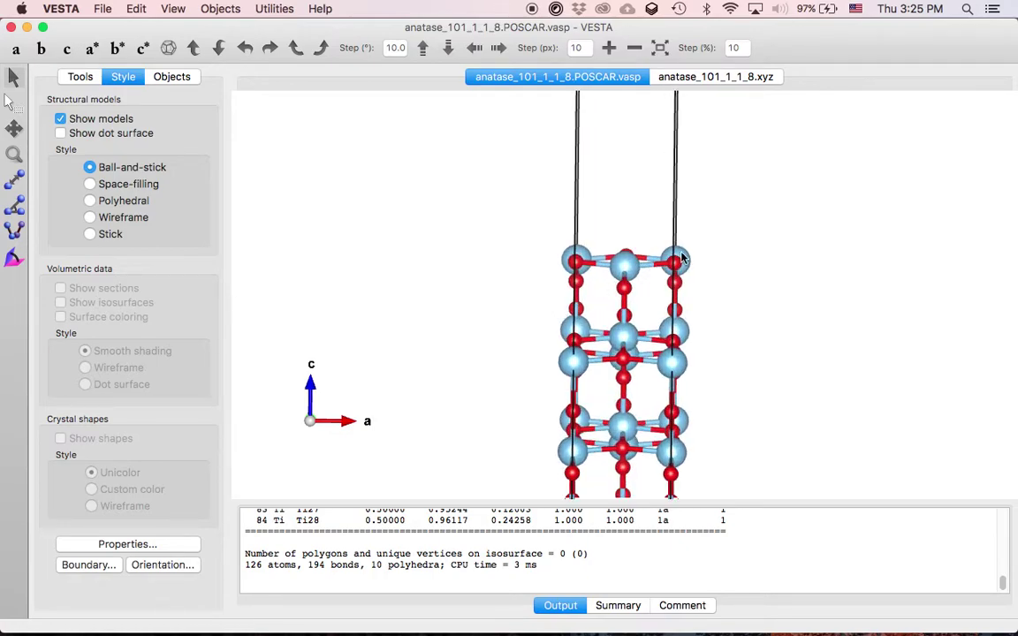
pyautogui.click(679, 261)
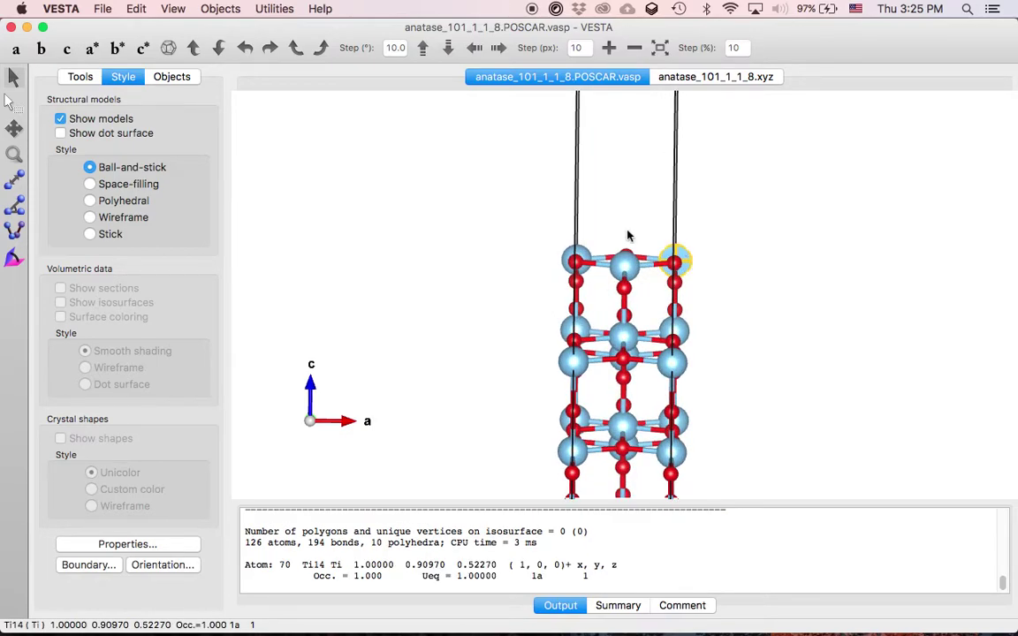
pyautogui.click(576, 260)
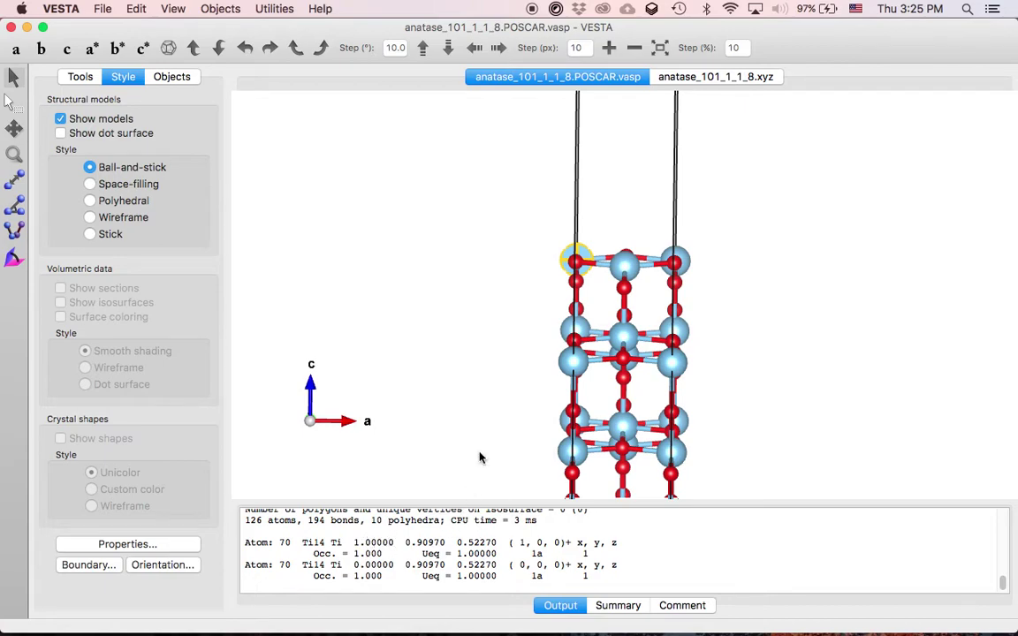
pyautogui.click(577, 260)
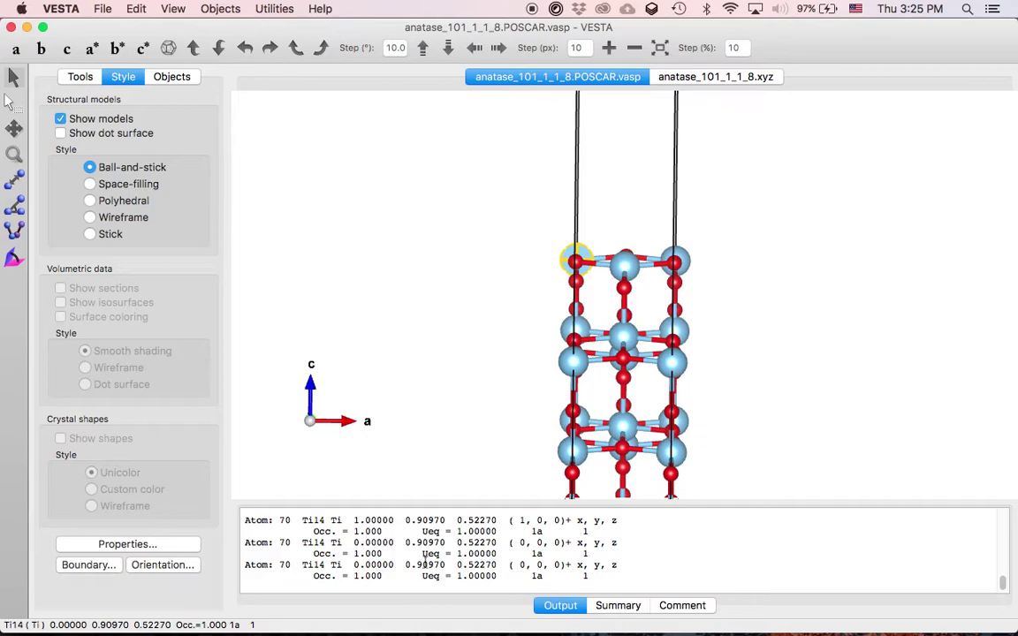
pyautogui.click(677, 264)
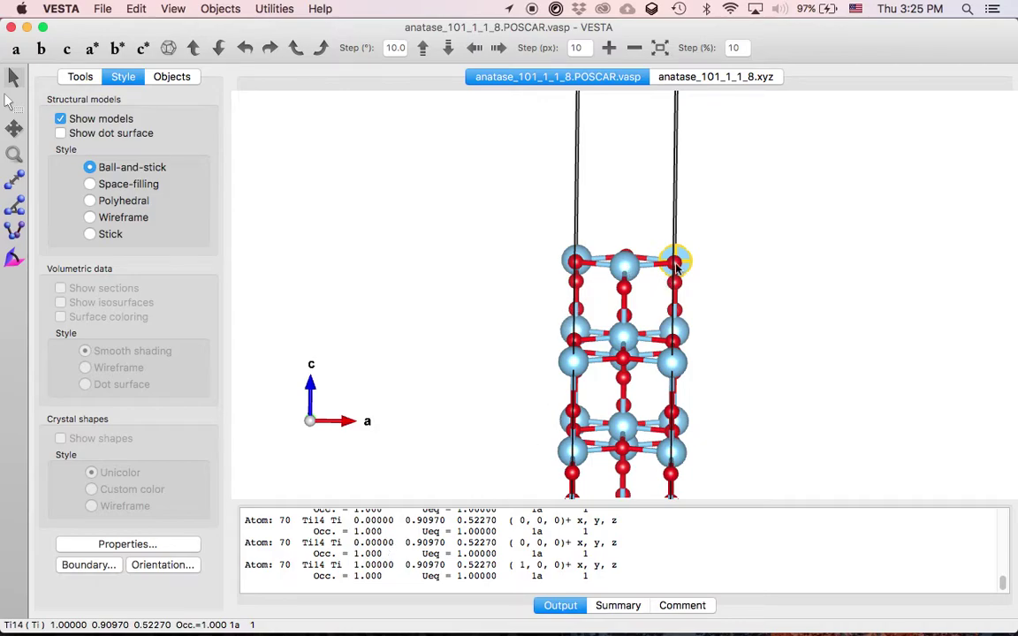
pyautogui.click(579, 260)
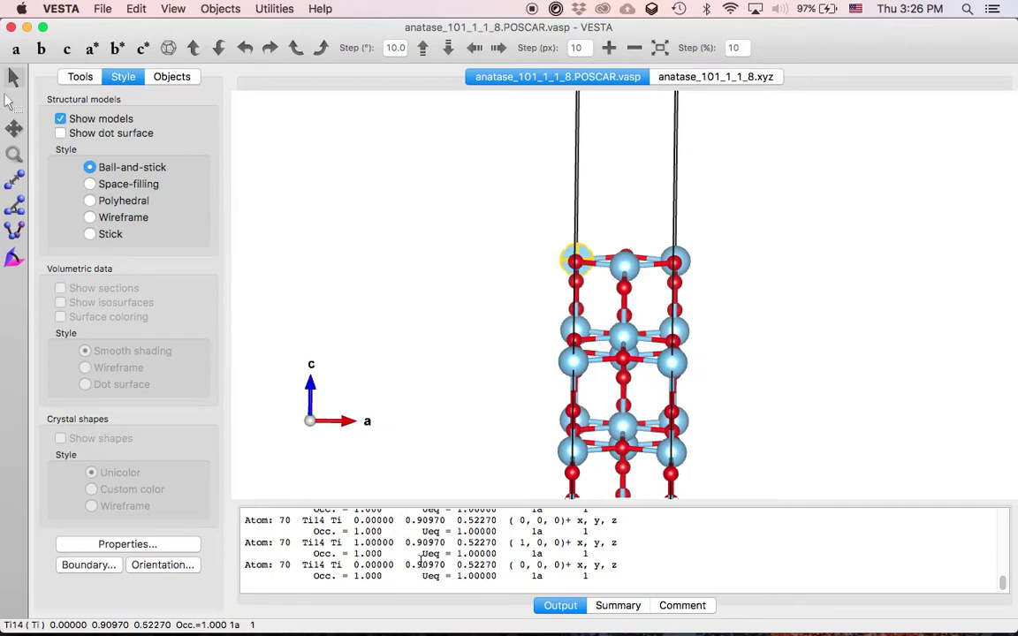
# Highlight the b and c coordinates of the two Ti14 images in the output and pick both atoms again to compare them
pyautogui.moveTo(407, 543); pyautogui.dragTo(497, 543)
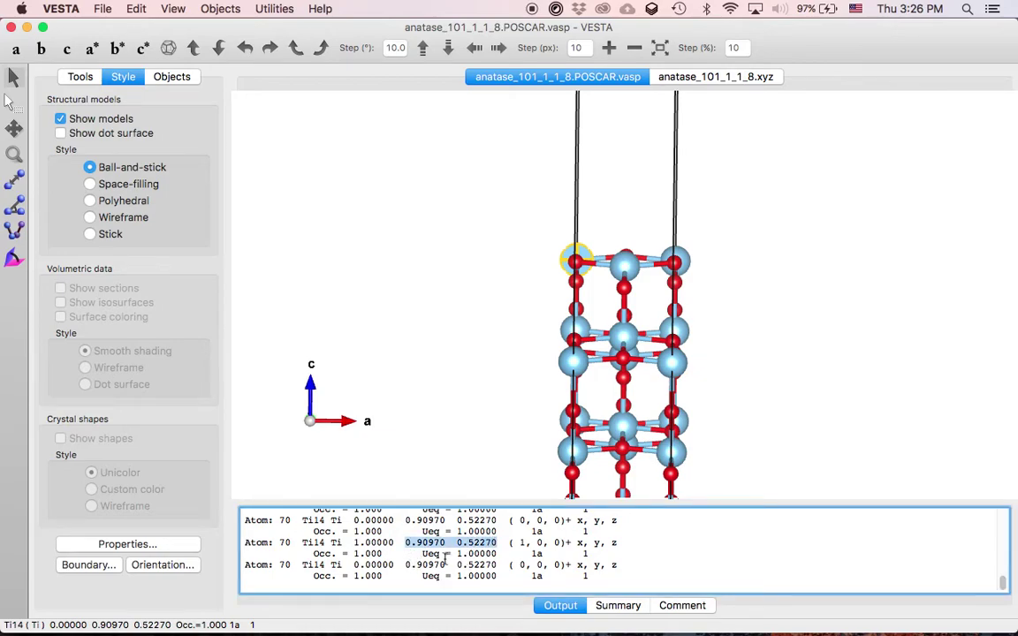
pyautogui.moveTo(406, 565); pyautogui.dragTo(496, 565)
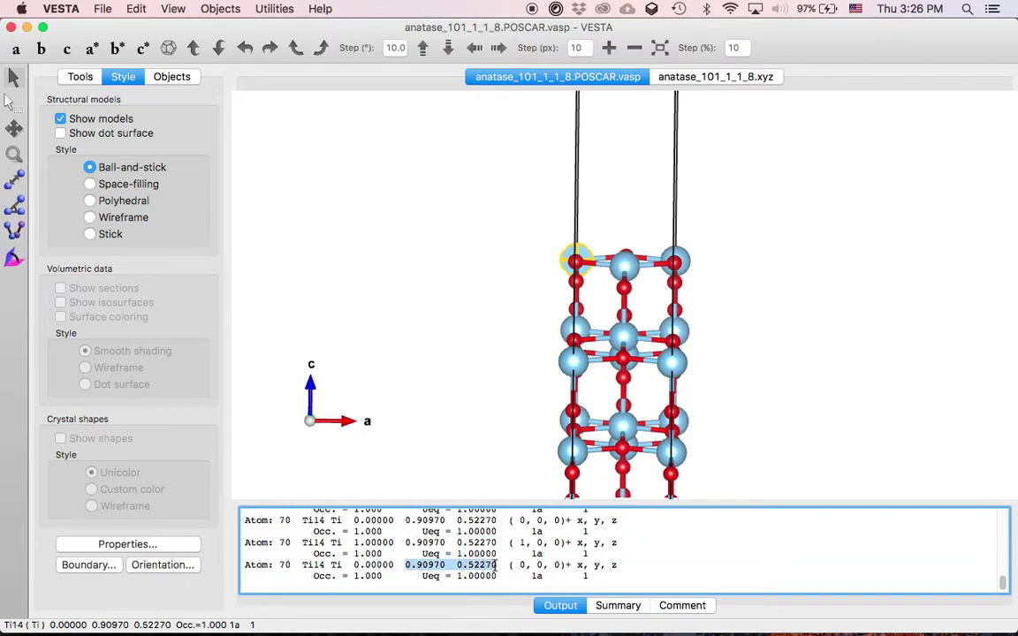
pyautogui.click(371, 537)
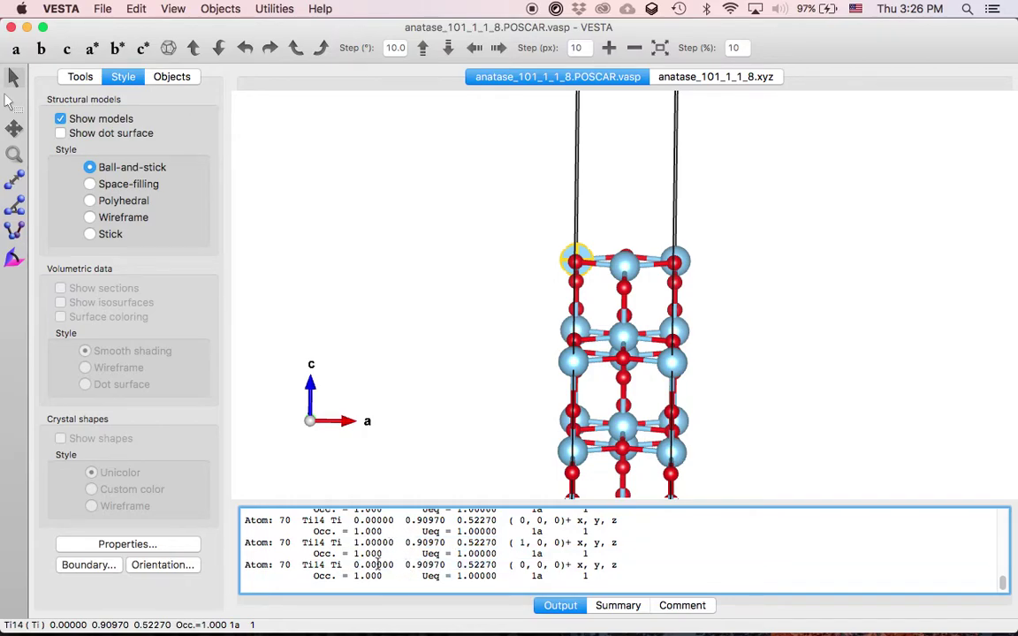
pyautogui.click(689, 263)
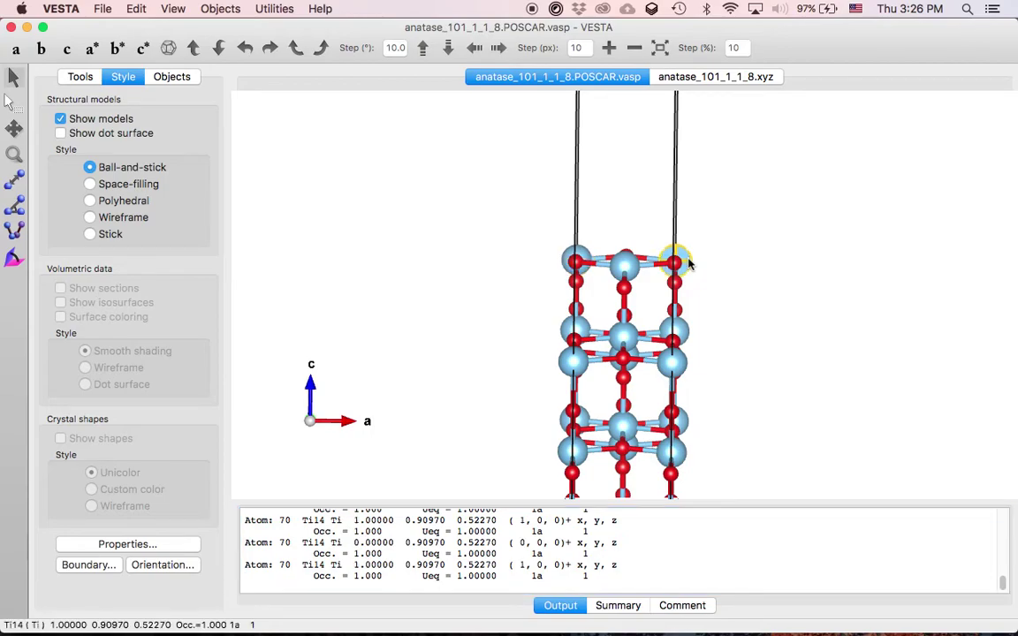
pyautogui.click(576, 261)
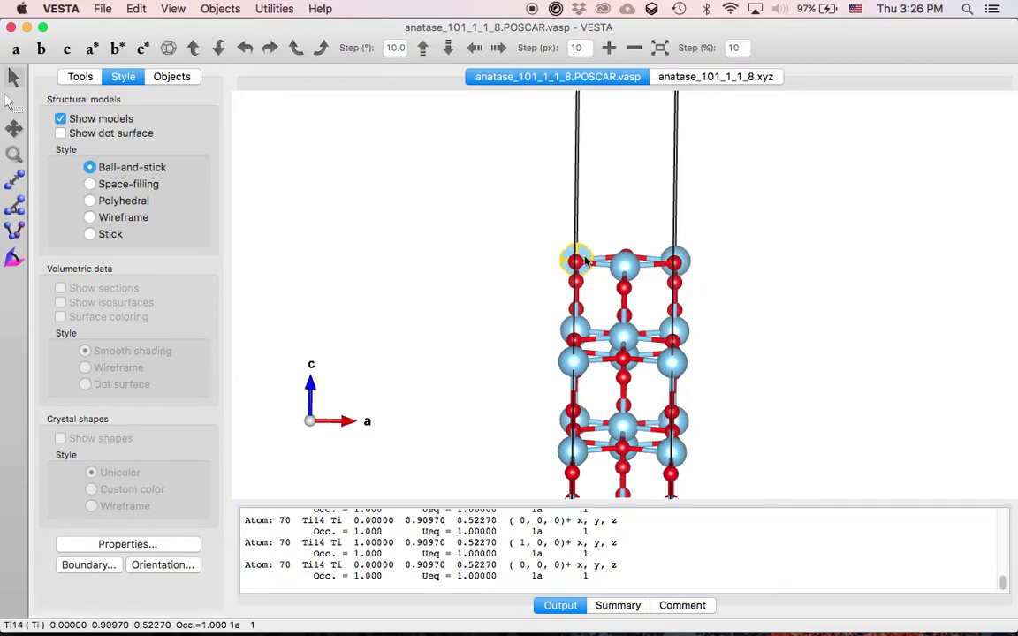
# Read the output details of the O and Ti atoms and the bond further down the cell's a = 1 edge
pyautogui.click(683, 265)
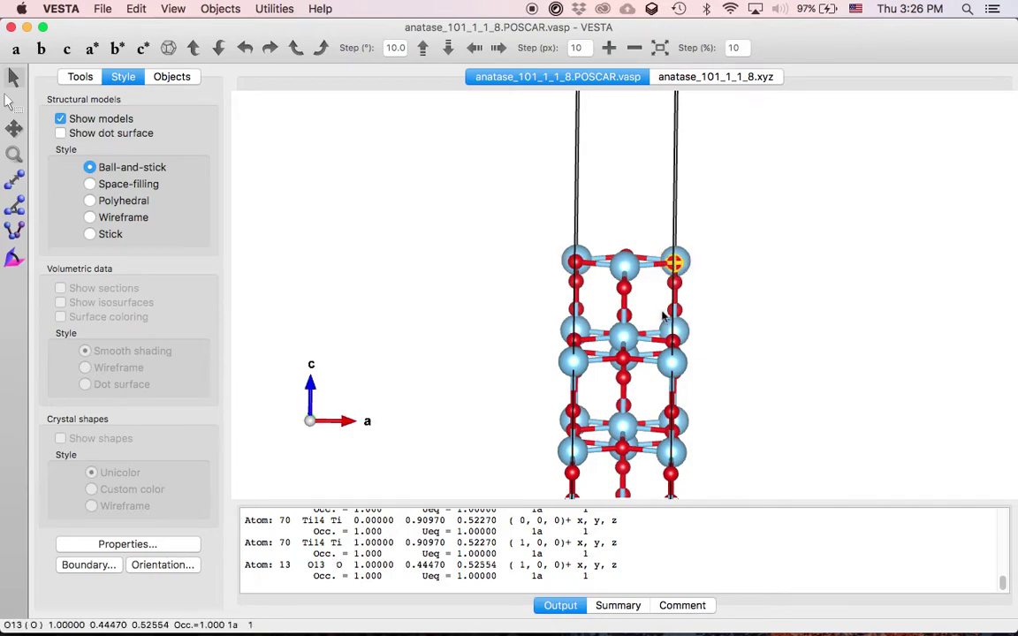
pyautogui.click(674, 284)
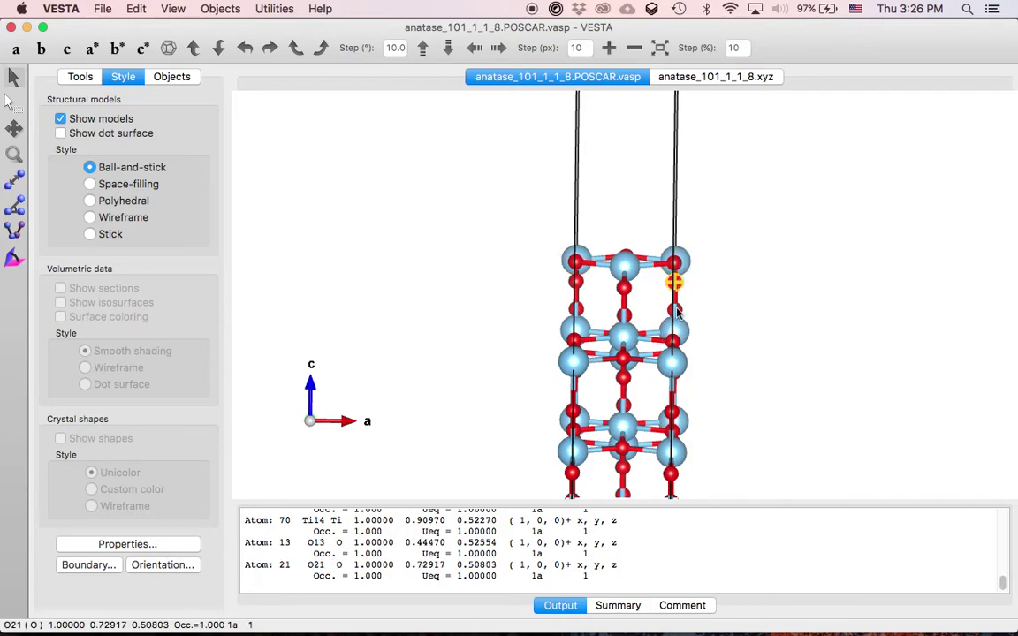
pyautogui.click(677, 311)
pyautogui.click(678, 340)
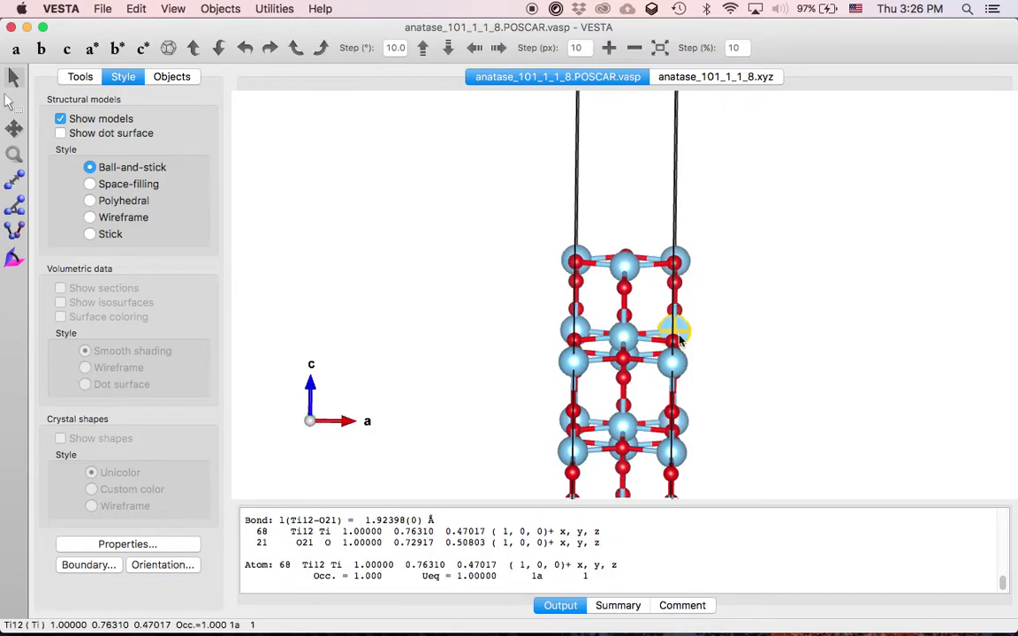
# Area-select the full column of duplicate atoms along the cell's a = 1 edge and delete them
pyautogui.scroll(-10, 678, 341)
pyautogui.scroll(-2, 679, 338)
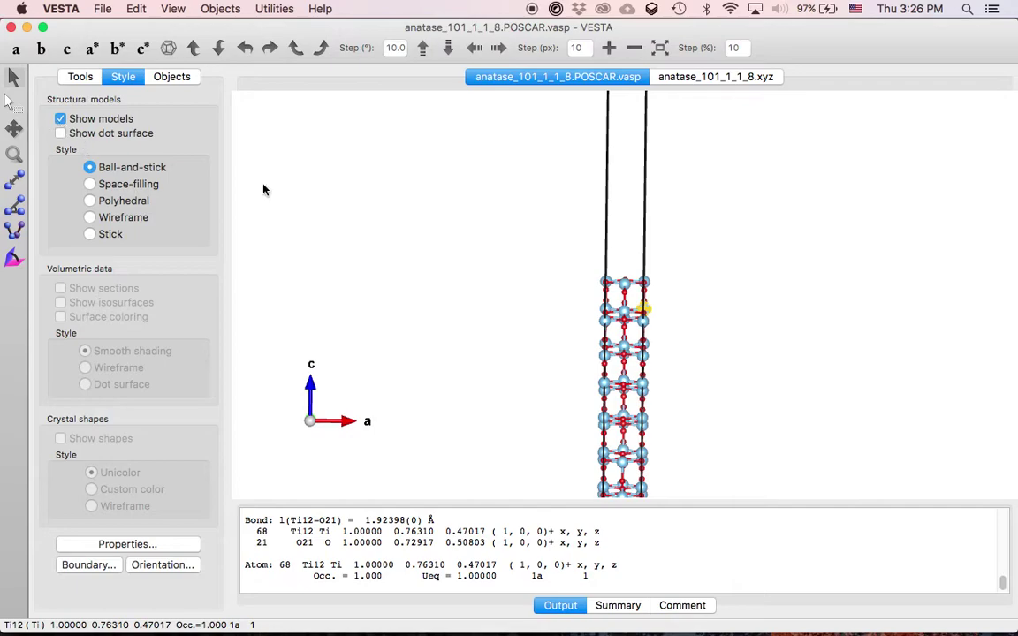
pyautogui.scroll(-1, 443, 243)
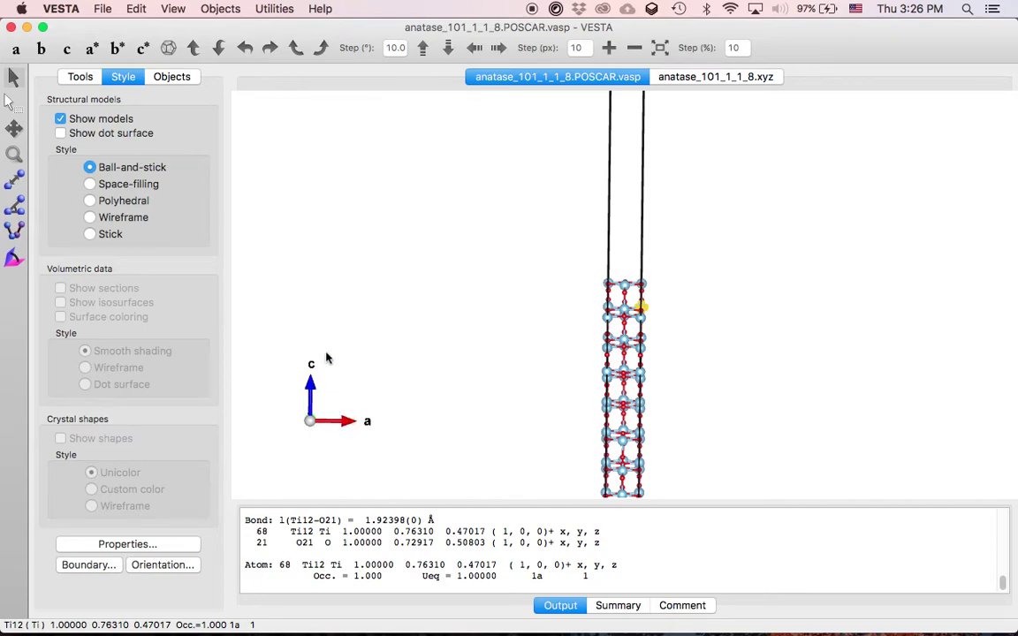
pyautogui.click(12, 101)
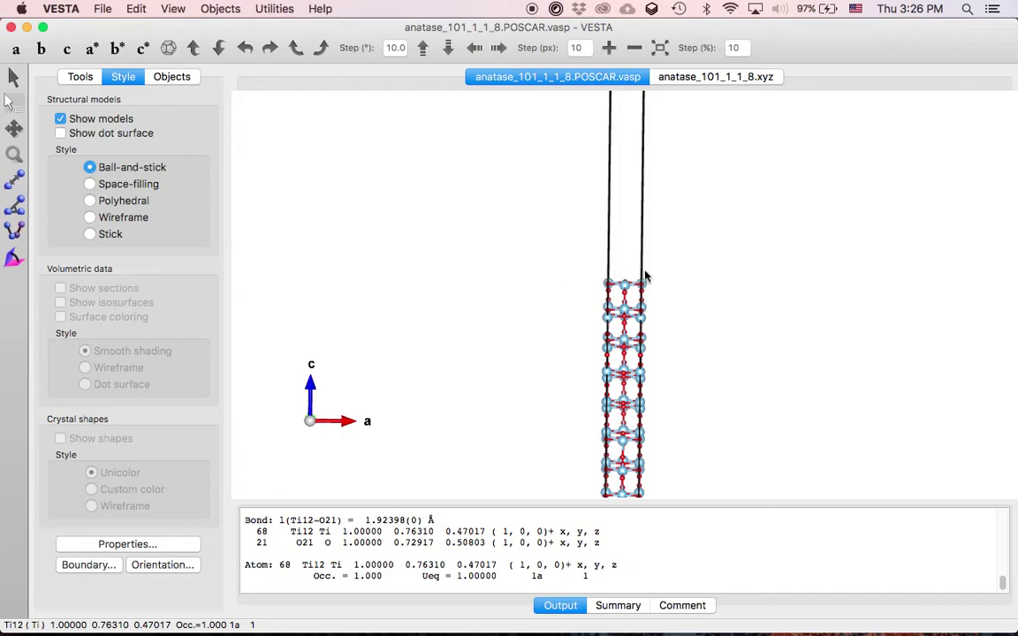
pyautogui.moveTo(669, 274); pyautogui.dragTo(641, 499)
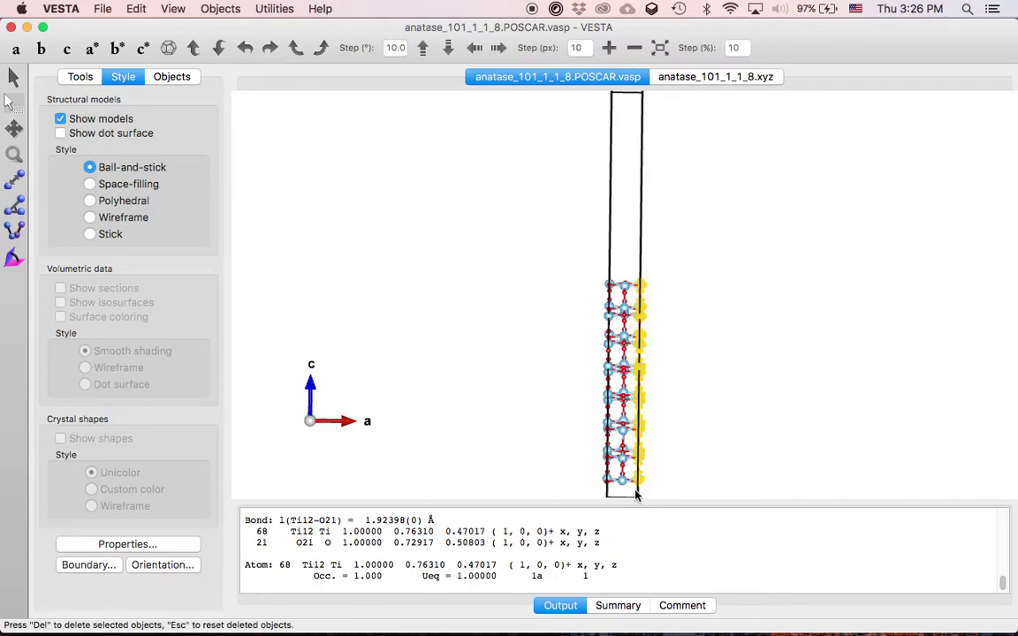
pyautogui.press('Delete')
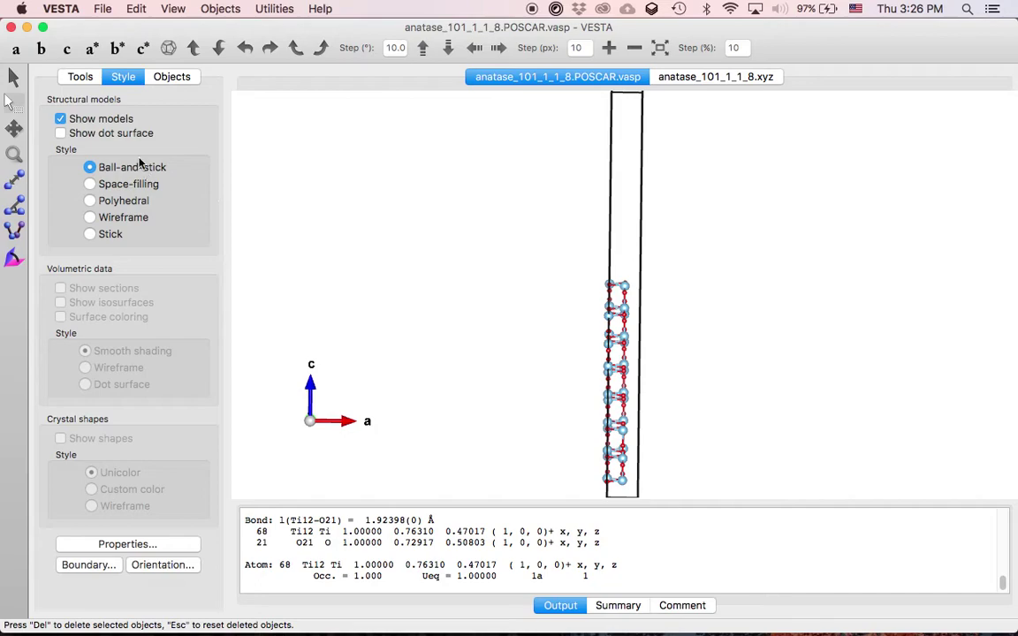
# Rotate the slab to view it along a and read the coordinates of the two oxygen atoms on the b = 0 edge
pyautogui.click(15, 77)
pyautogui.moveTo(579, 347); pyautogui.dragTo(425, 391)
pyautogui.scroll(5, 670, 416)
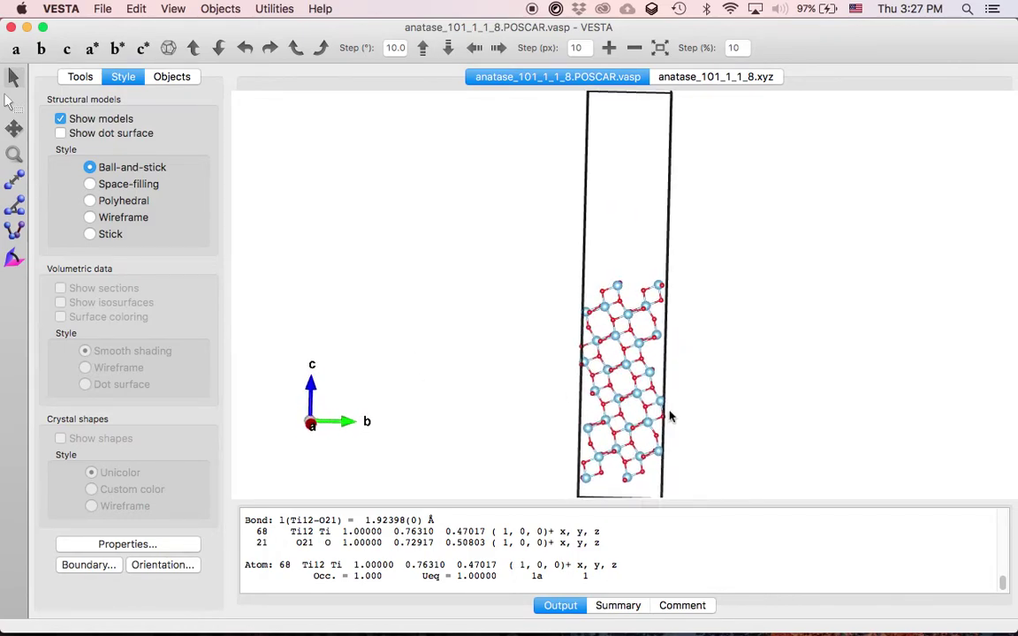
pyautogui.moveTo(670, 418); pyautogui.dragTo(601, 377)
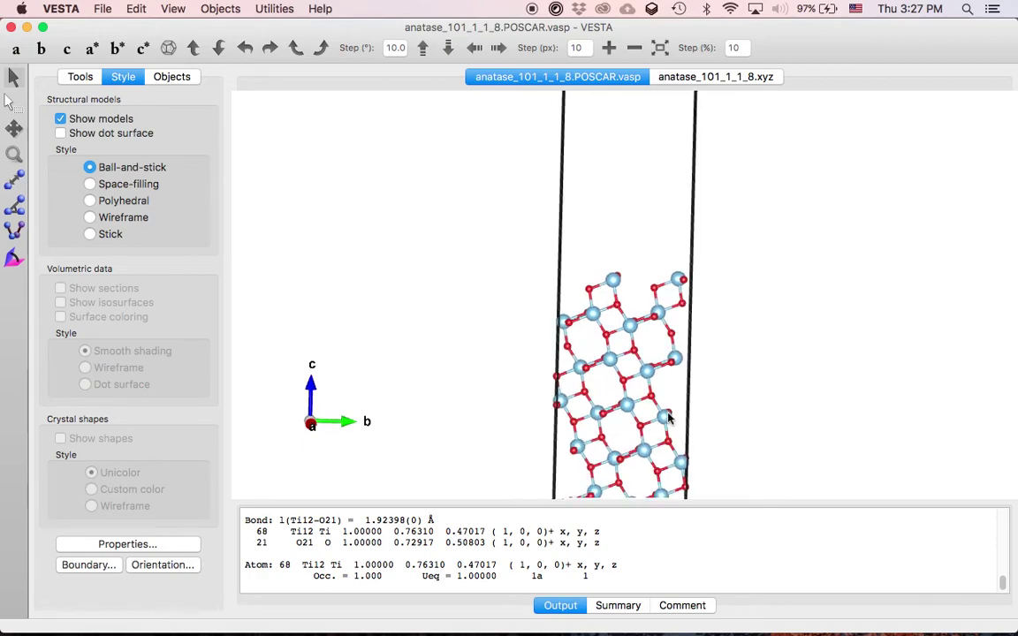
pyautogui.click(557, 380)
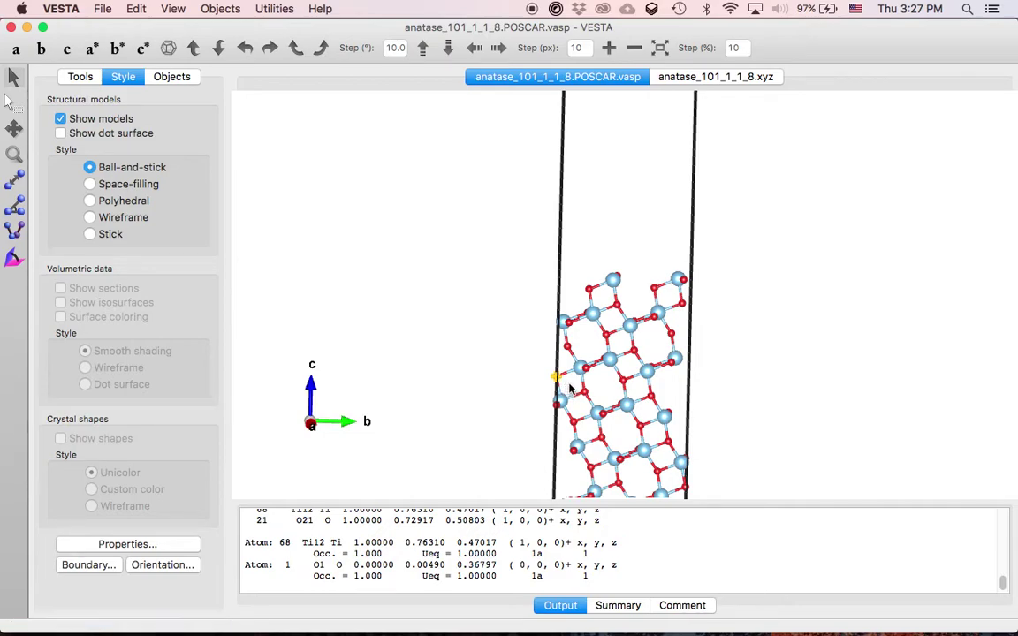
pyautogui.click(557, 380)
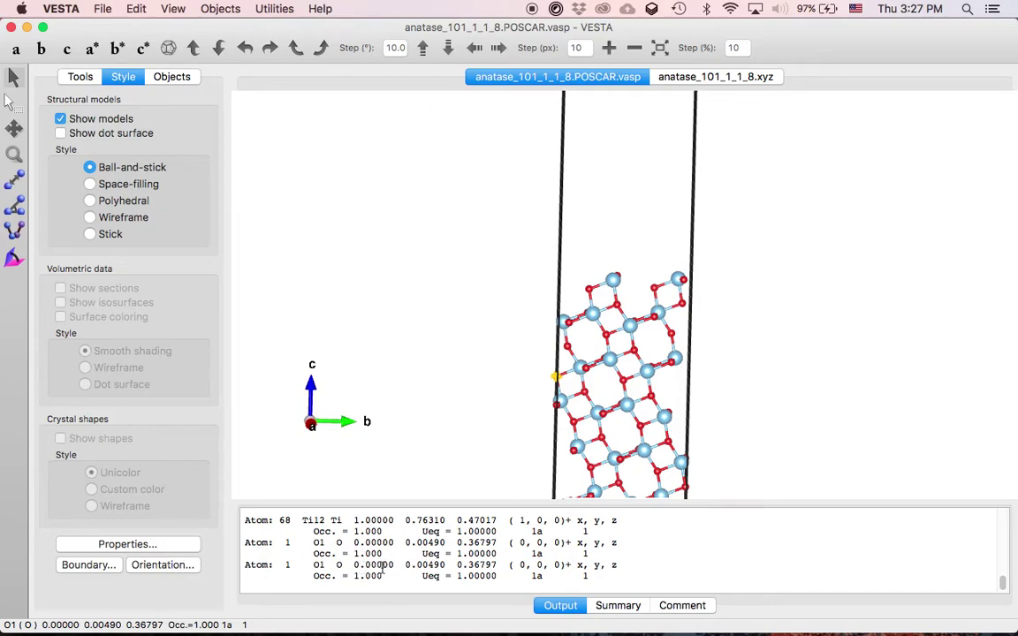
pyautogui.click(558, 405)
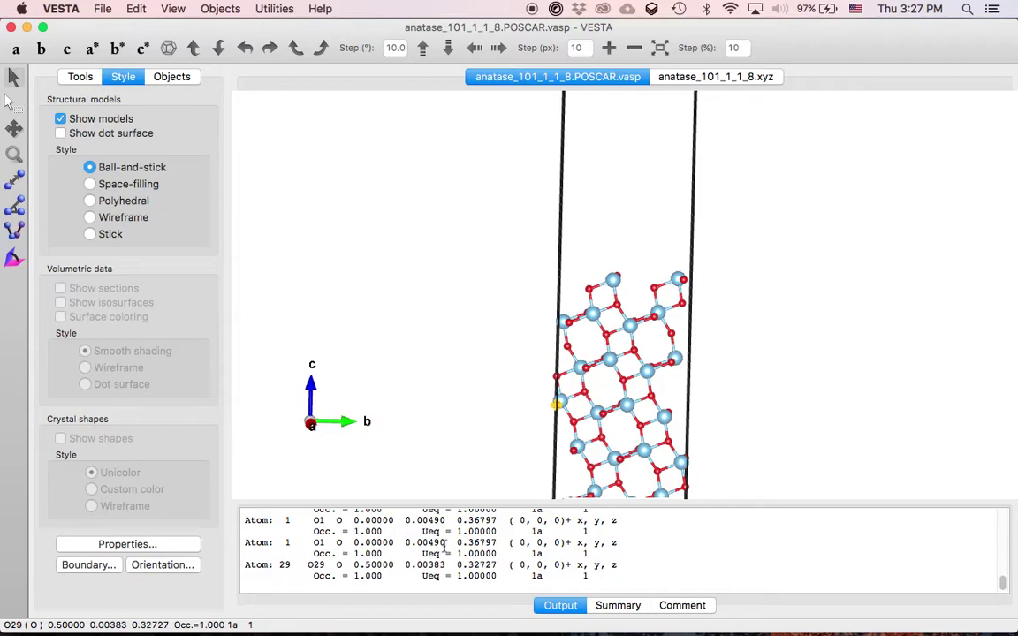
# Compare the b coordinates of O1 and O29 in the output and pick both edge atoms again
pyautogui.moveTo(407, 375); pyautogui.dragTo(447, 371)
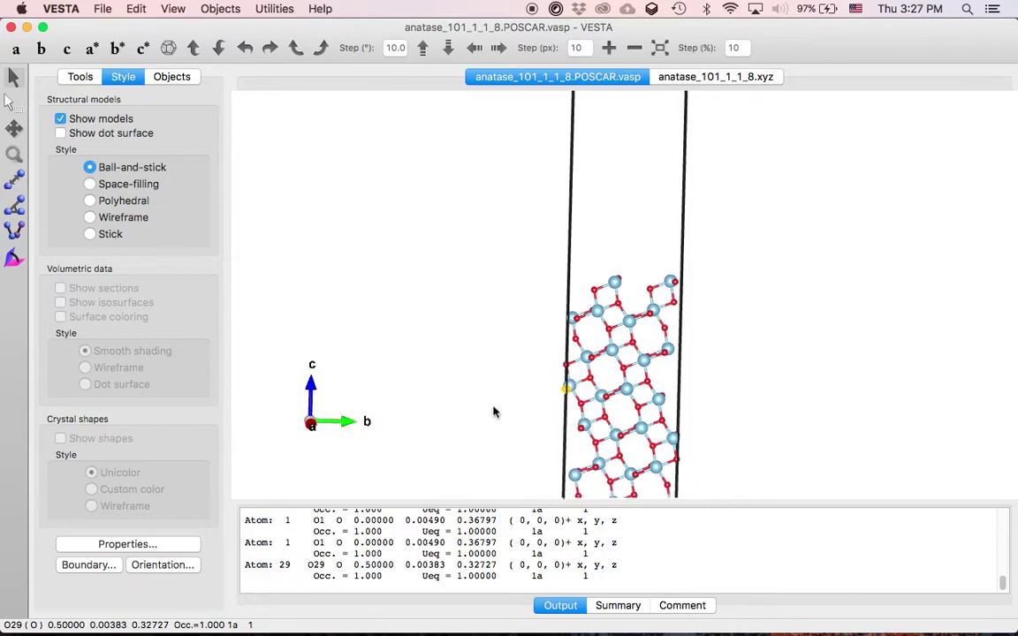
pyautogui.moveTo(610, 387); pyautogui.dragTo(513, 380)
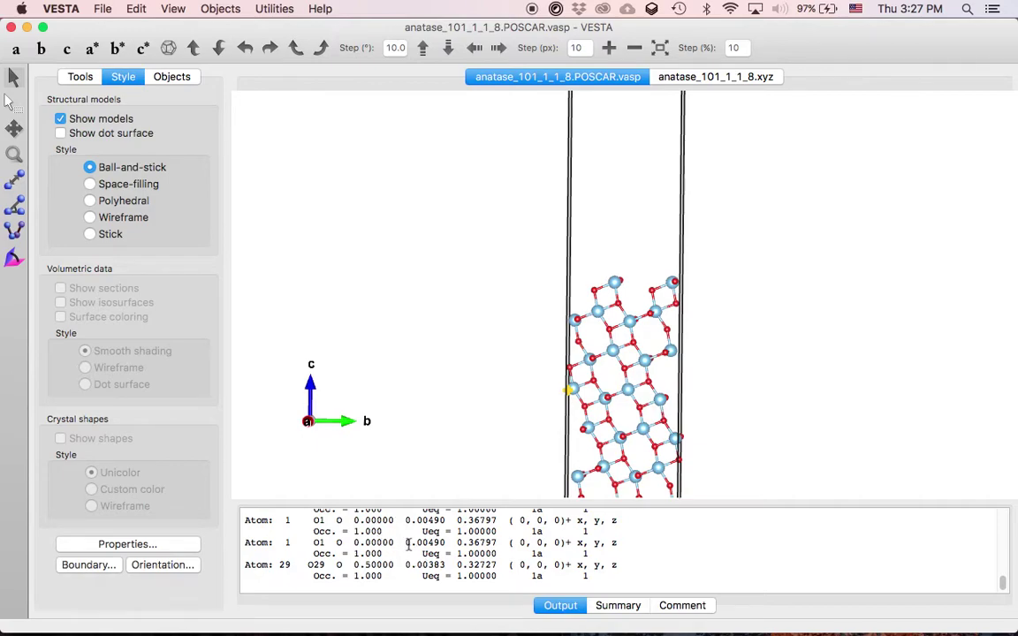
pyautogui.moveTo(406, 545); pyautogui.dragTo(445, 565)
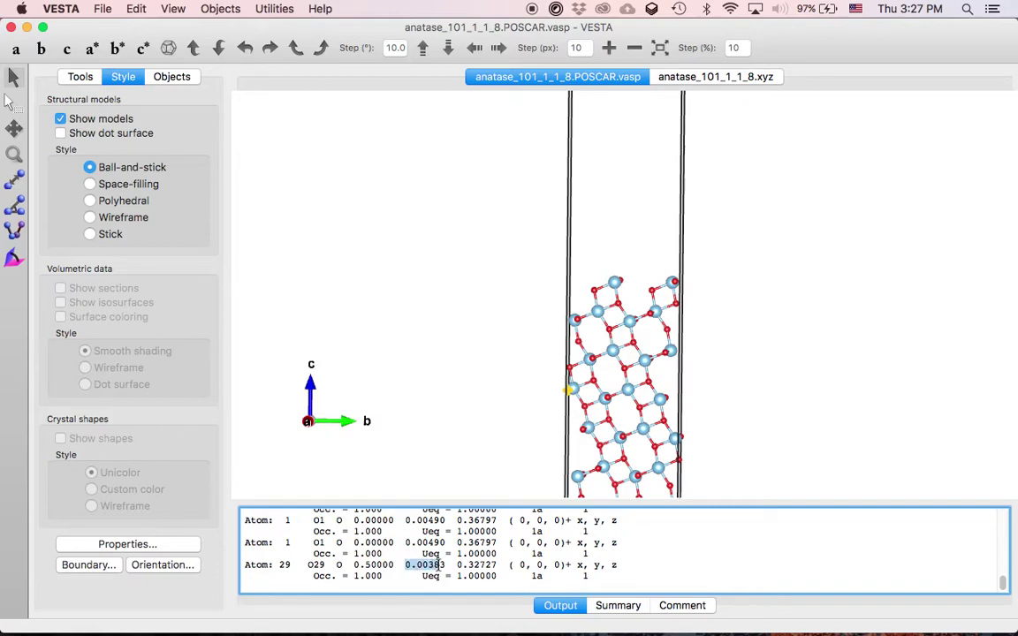
pyautogui.click(481, 444)
pyautogui.moveTo(495, 438); pyautogui.dragTo(546, 405)
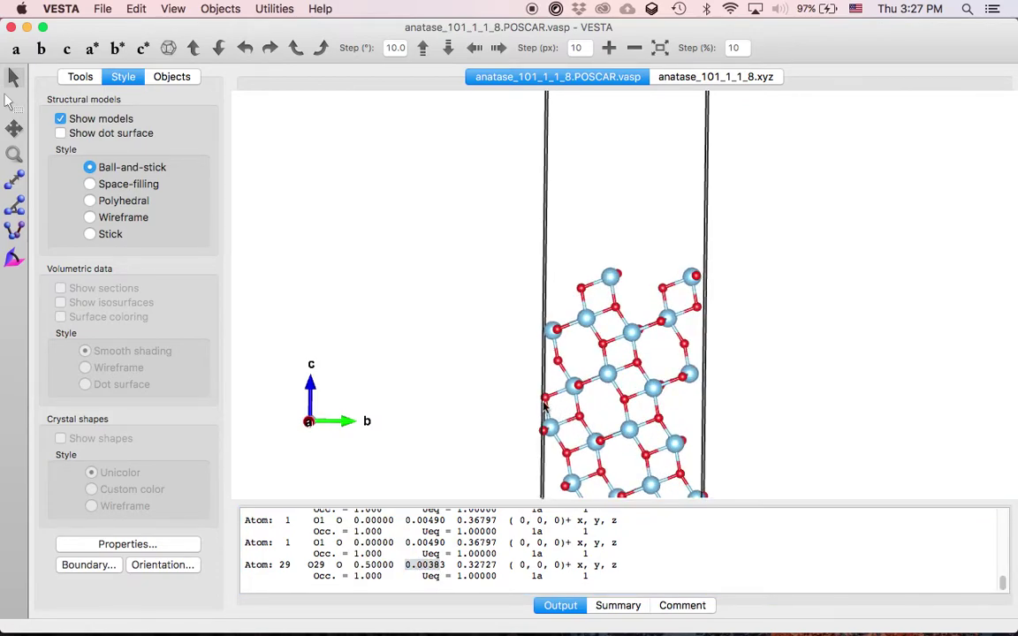
pyautogui.click(546, 400)
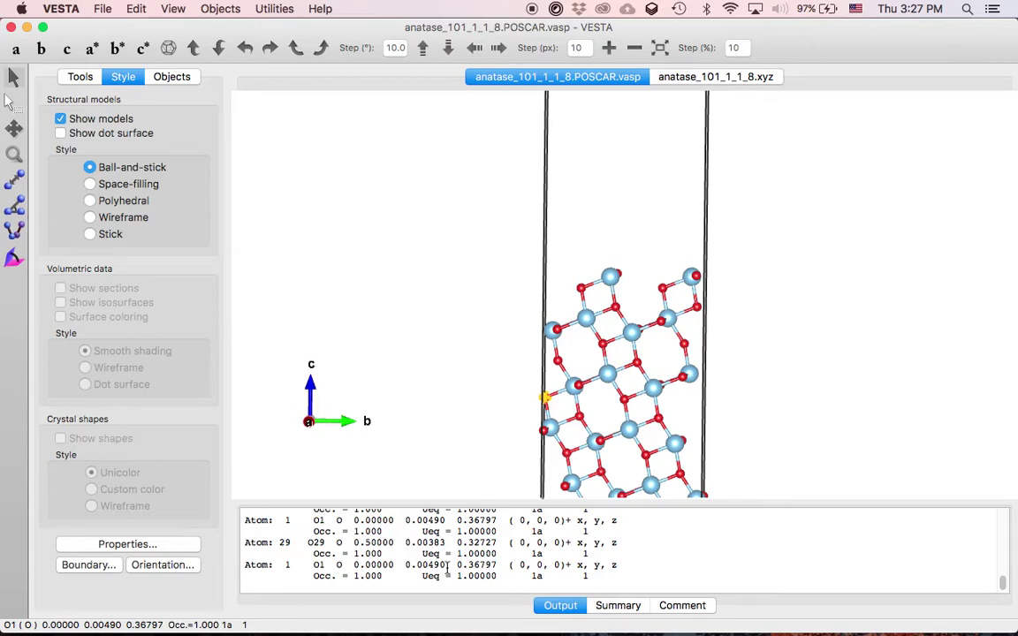
pyautogui.click(545, 430)
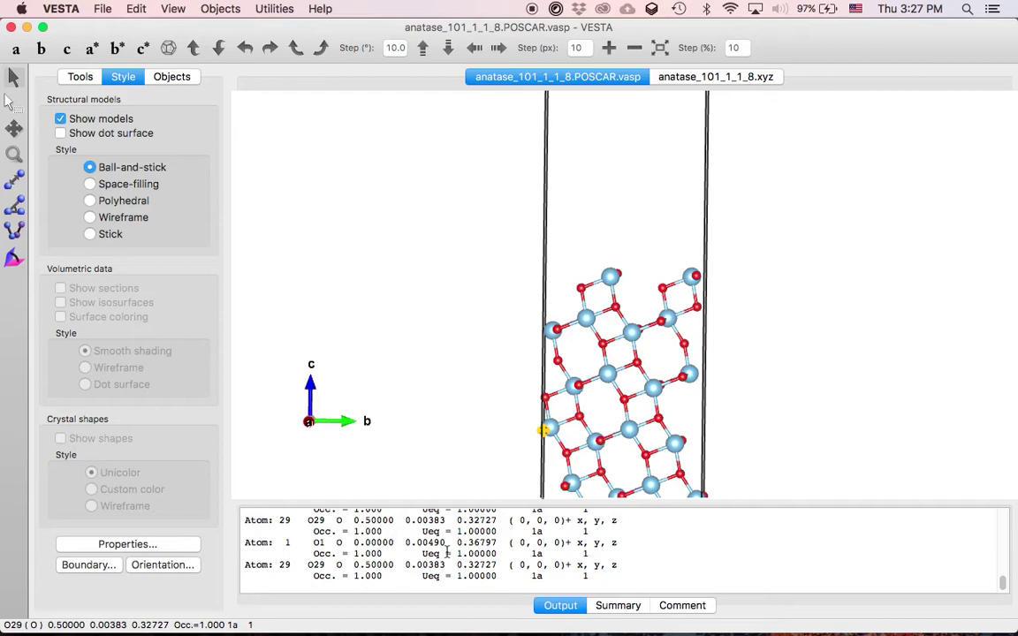
# Read the coordinates of the lower oxygen atom on the opposite b-edge of the cell
pyautogui.scroll(-5, 474, 439)
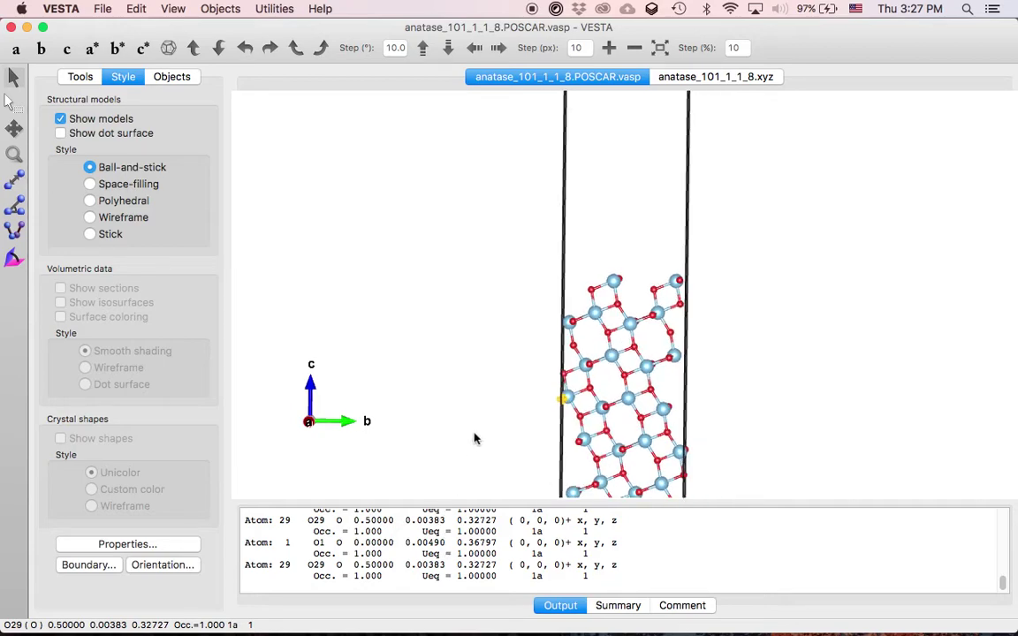
pyautogui.scroll(-4, 474, 439)
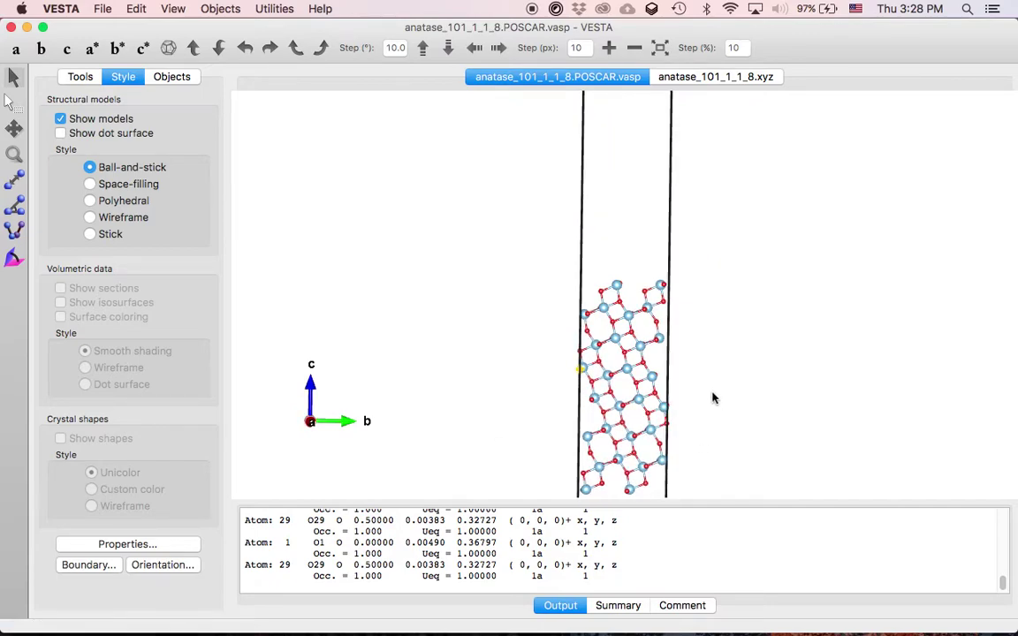
pyautogui.moveTo(677, 425); pyautogui.dragTo(670, 433)
pyautogui.click(667, 430)
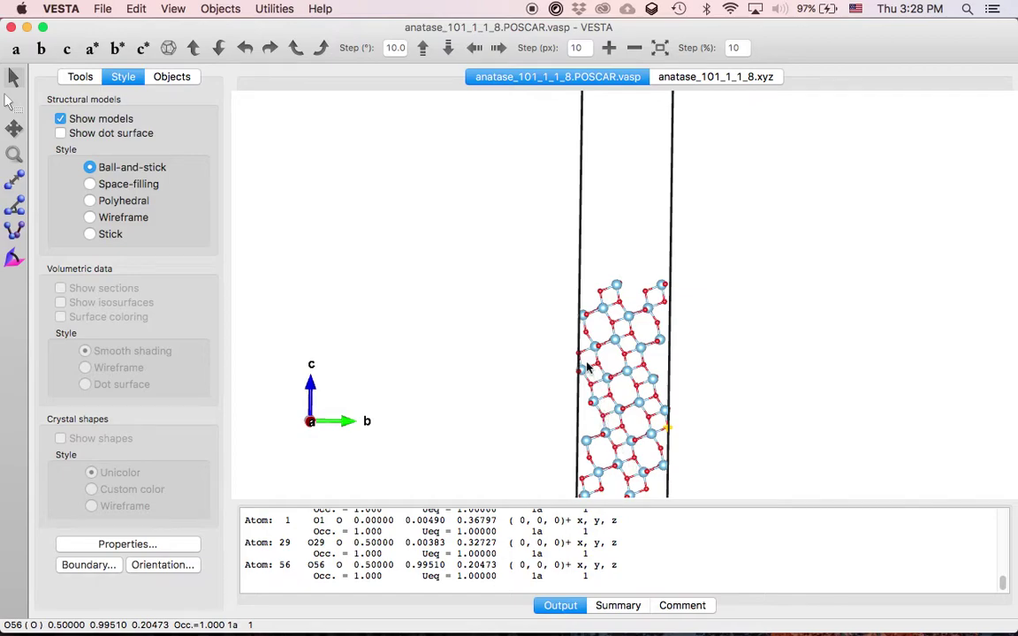
# Read the coordinates of the oxygen atoms on both b-edges again and check the whole slab viewed along a
pyautogui.click(670, 433)
pyautogui.click(670, 433)
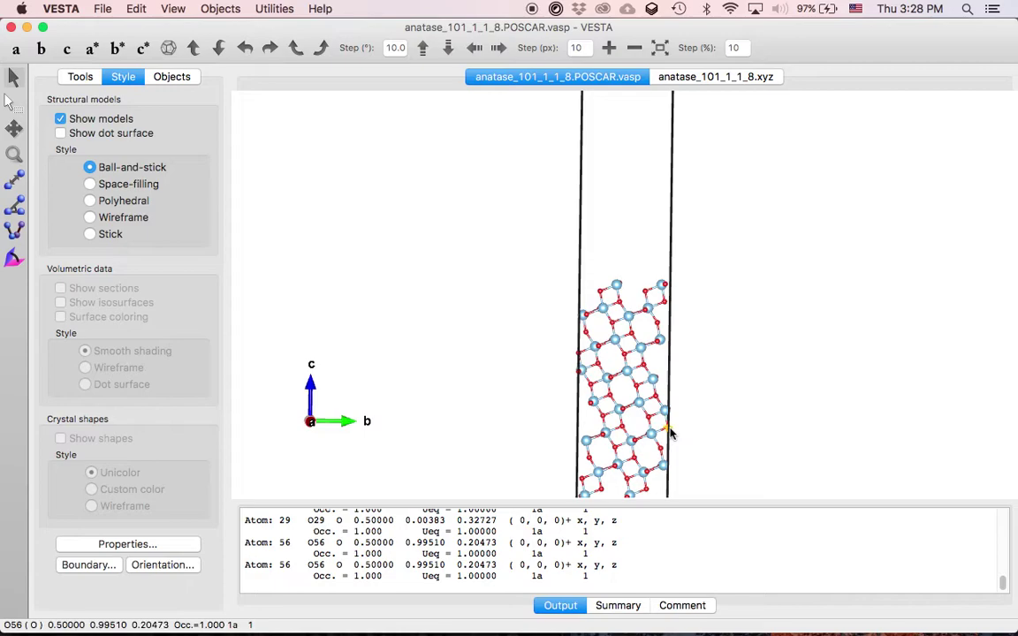
pyautogui.click(579, 358)
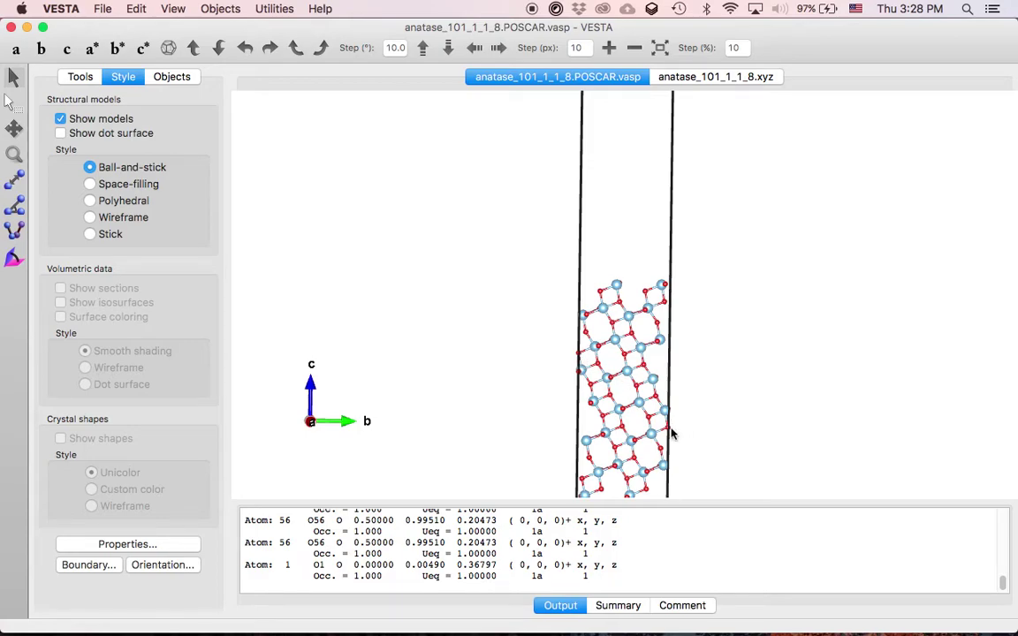
pyautogui.moveTo(670, 433); pyautogui.dragTo(668, 433)
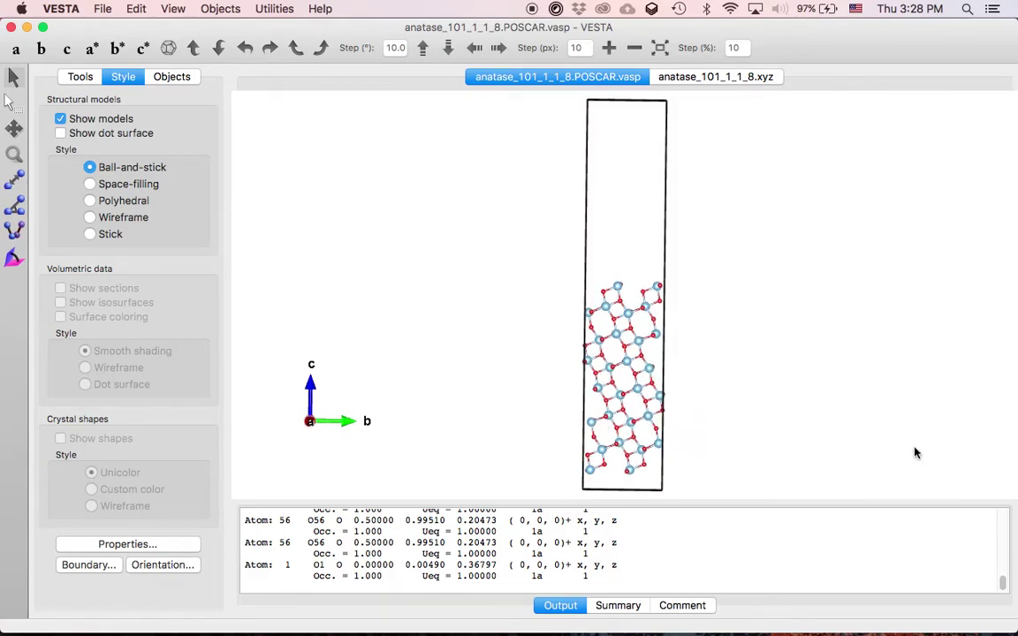
pyautogui.moveTo(712, 368); pyautogui.dragTo(696, 361)
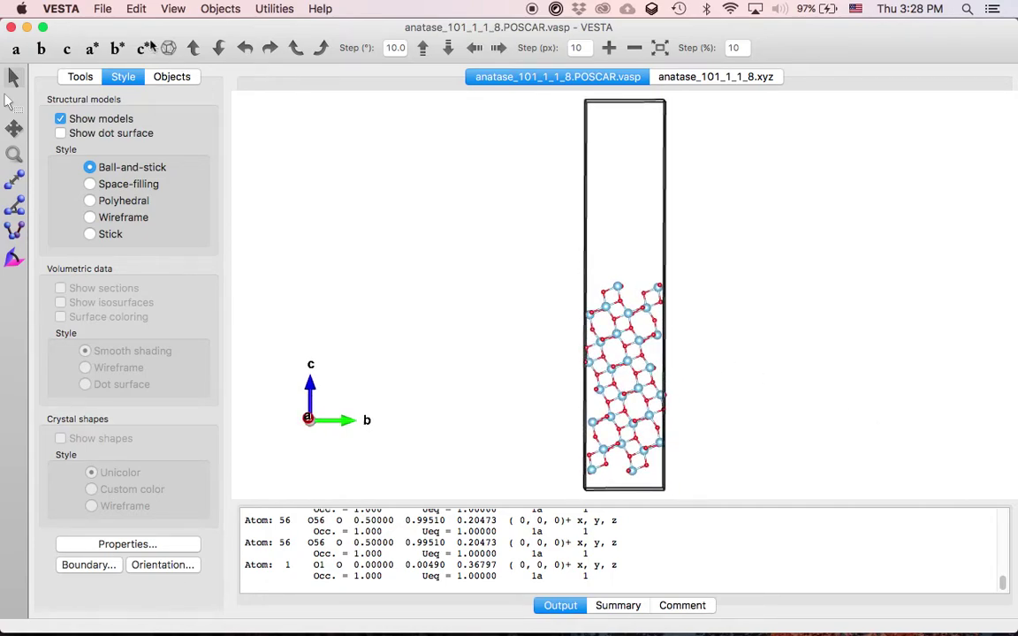
# Export the slab as an XYZ file, replacing the existing anatase_101_1_1_8.xyz and leaving out the hidden atoms
pyautogui.click(137, 8)
pyautogui.moveTo(110, 9)
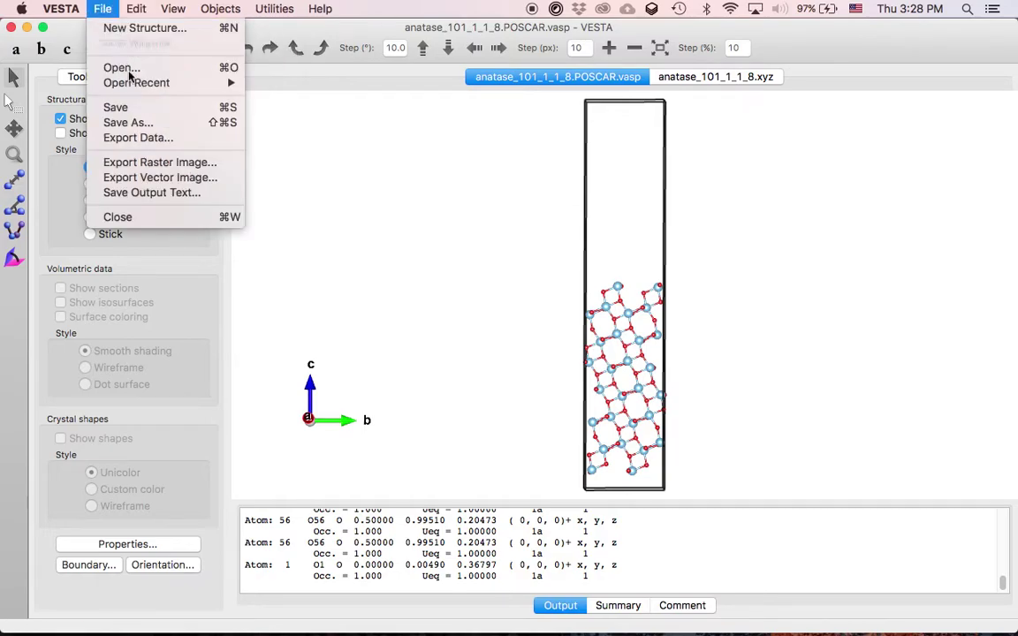
pyautogui.click(159, 140)
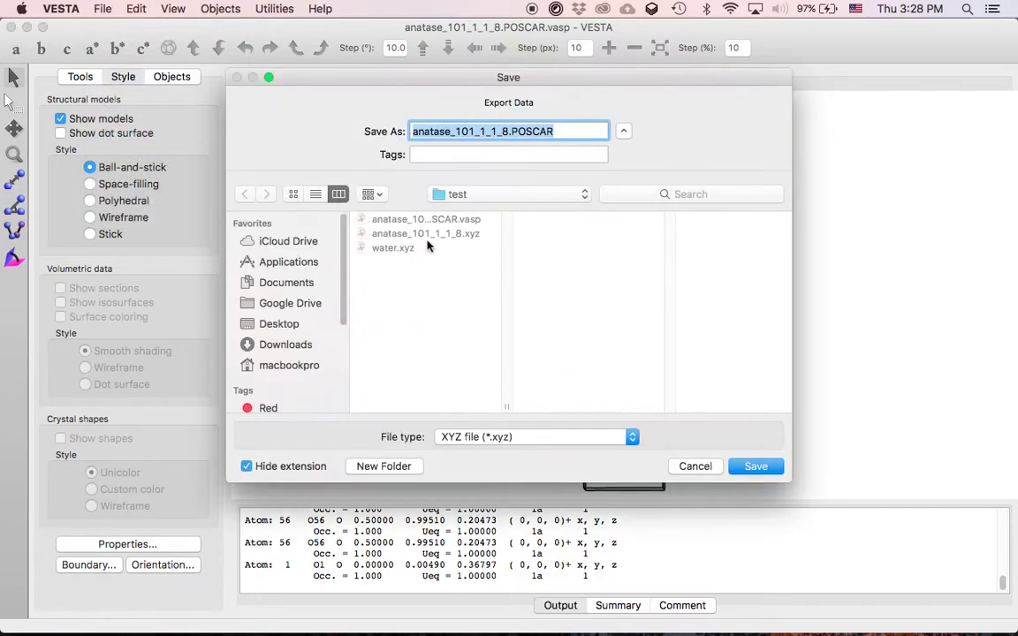
pyautogui.click(768, 473)
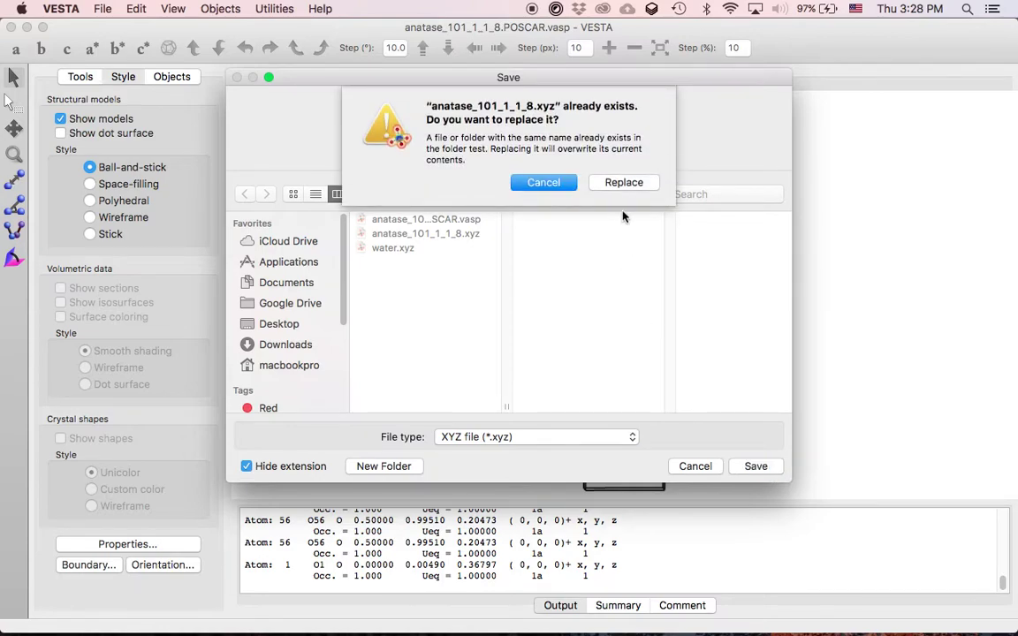
pyautogui.click(619, 183)
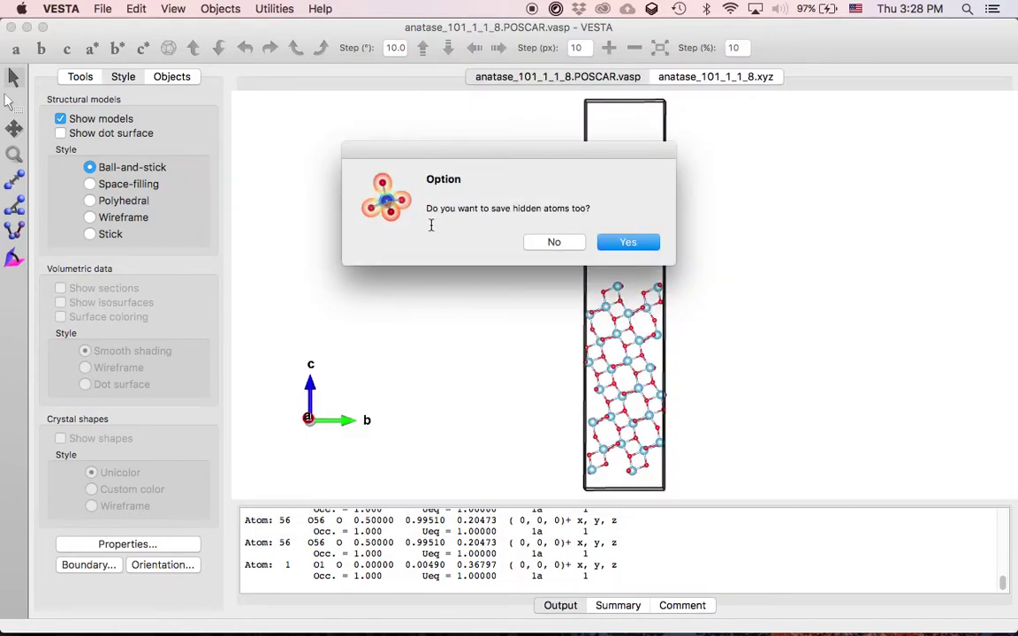
pyautogui.click(555, 244)
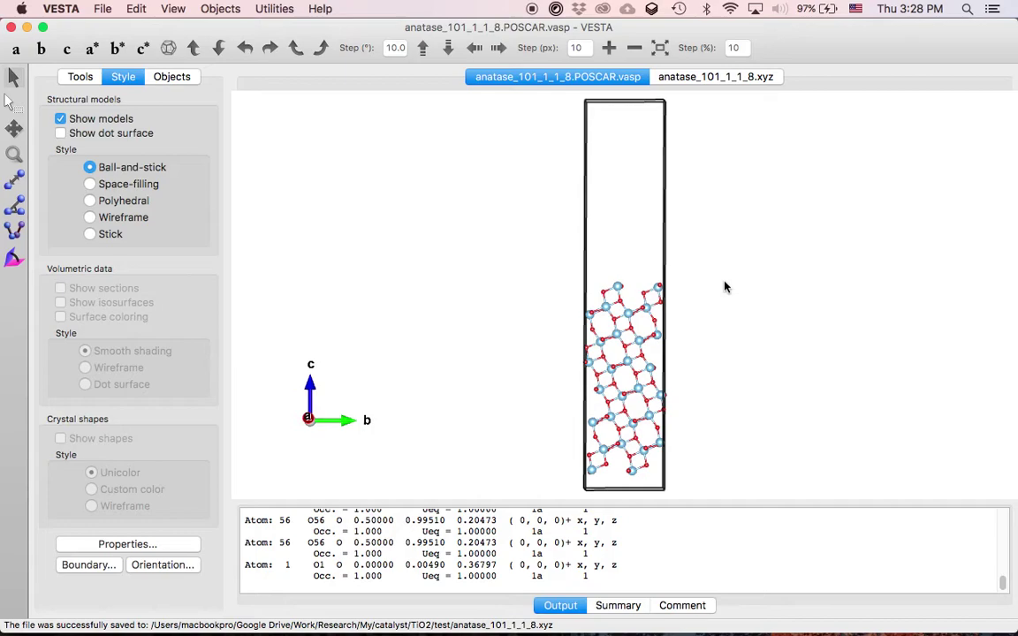
# Switch to Terminal, open anatase_101_1_1_8.xyz in vi and turn on line numbers
pyautogui.moveTo(729, 623)
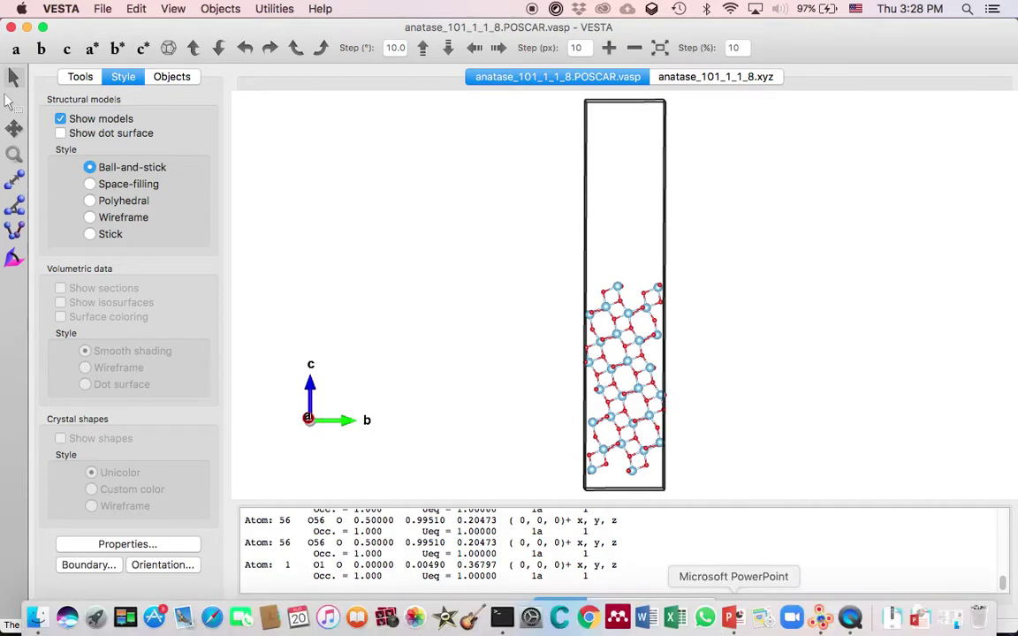
pyautogui.click(501, 618)
pyautogui.press('Up')
pyautogui.press('Return')
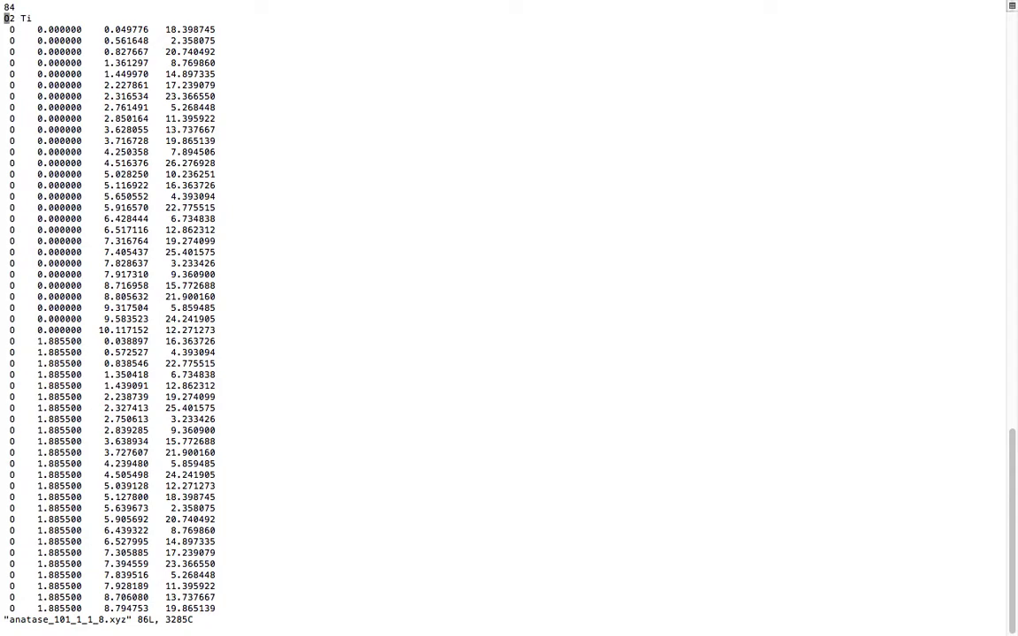
pyautogui.click(6, 30)
pyautogui.click(6, 52)
pyautogui.write(':set nu')
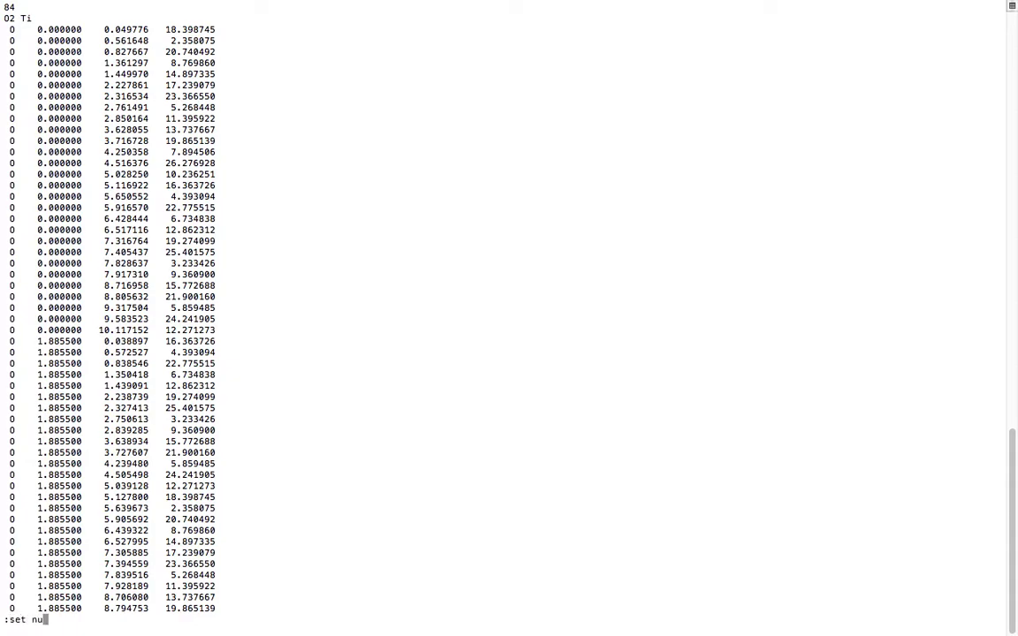
pyautogui.press('Return')
# Go through the oxygen entries of the XYZ file down to where the titanium entries start
pyautogui.press('Up')
pyautogui.press('Up')
pyautogui.press('Down')
pyautogui.press('Down')
pyautogui.press('Down')
pyautogui.press('Down')
pyautogui.press('Down')
pyautogui.press('Down')
pyautogui.press('Down')
pyautogui.press('Down')
pyautogui.press('Down')
pyautogui.press('Down')
pyautogui.press('Down')
pyautogui.press('Down')
pyautogui.press('Down')
pyautogui.press('Down')
pyautogui.press('Down')
pyautogui.press('Down')
pyautogui.press('Down')
pyautogui.press('Down')
pyautogui.press('Down')
pyautogui.press('Down')
pyautogui.press('Down')
pyautogui.press('Down')
pyautogui.press('Down')
pyautogui.press('Down')
pyautogui.press('Down')
pyautogui.press('Down')
pyautogui.press('Down')
pyautogui.press('Down')
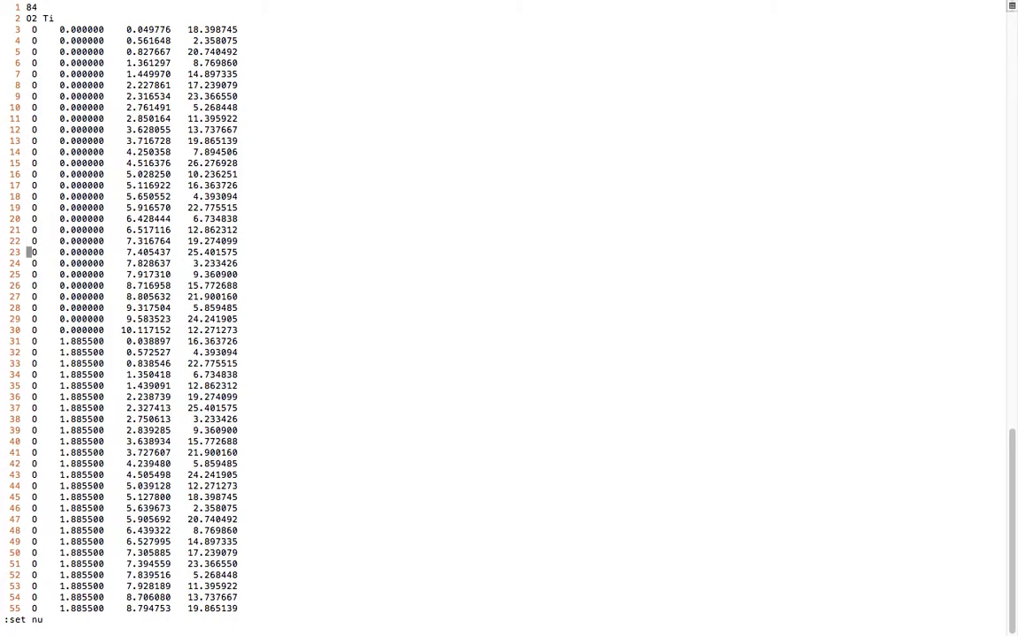
pyautogui.press('Down')
pyautogui.press('Down')
pyautogui.press('Down')
pyautogui.press('Down')
pyautogui.press('Down')
pyautogui.press('Down')
pyautogui.press('Down')
pyautogui.press('Down')
pyautogui.press('Down')
pyautogui.press('Down')
pyautogui.press('Down')
pyautogui.press('Down')
pyautogui.press('Down')
pyautogui.press('Down')
pyautogui.press('Down')
pyautogui.press('Down')
pyautogui.press('Down')
pyautogui.press('Down')
pyautogui.press('Down')
pyautogui.press('Down')
pyautogui.press('Down')
pyautogui.press('Down')
pyautogui.press('Down')
pyautogui.press('Down')
pyautogui.press('Down')
pyautogui.press('Down')
pyautogui.press('Down')
pyautogui.press('Down')
pyautogui.press('Down')
pyautogui.press('Down')
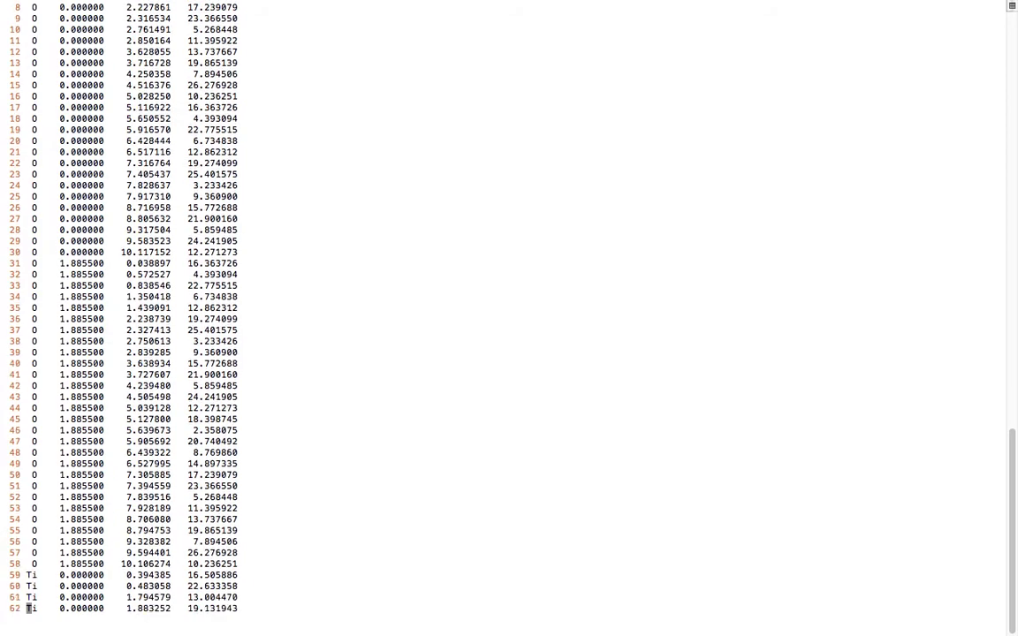
pyautogui.press('Up')
pyautogui.press('Up')
pyautogui.press('Up')
pyautogui.press('Up')
pyautogui.press('Up')
pyautogui.press('Up')
pyautogui.press('Up')
pyautogui.press('Up')
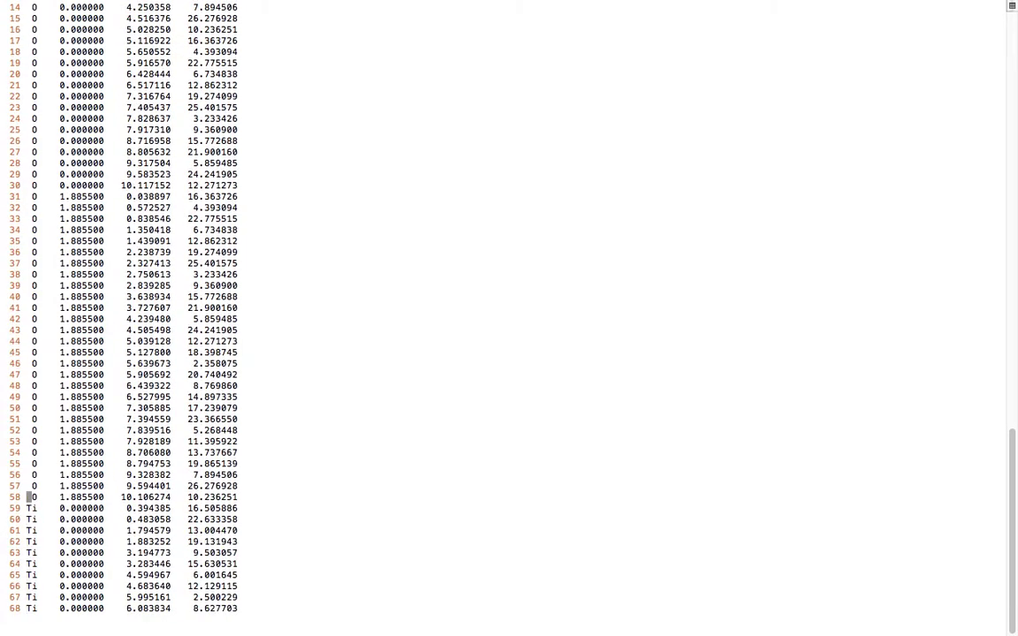
# Go through the titanium entries to the end of the file and check the last line number against the atom count
pyautogui.press('Down')
pyautogui.press('Down')
pyautogui.press('Down')
pyautogui.press('Down')
pyautogui.press('Down')
pyautogui.press('Down')
pyautogui.press('Down')
pyautogui.press('Down')
pyautogui.press('Down')
pyautogui.press('Down')
pyautogui.press('Down')
pyautogui.press('Down')
pyautogui.press('Down')
pyautogui.press('Down')
pyautogui.press('Down')
pyautogui.press('Down')
pyautogui.press('Down')
pyautogui.press('Down')
pyautogui.press('Down')
pyautogui.press('Down')
pyautogui.press('Down')
pyautogui.press('Down')
pyautogui.press('Down')
pyautogui.press('Down')
pyautogui.press('Down')
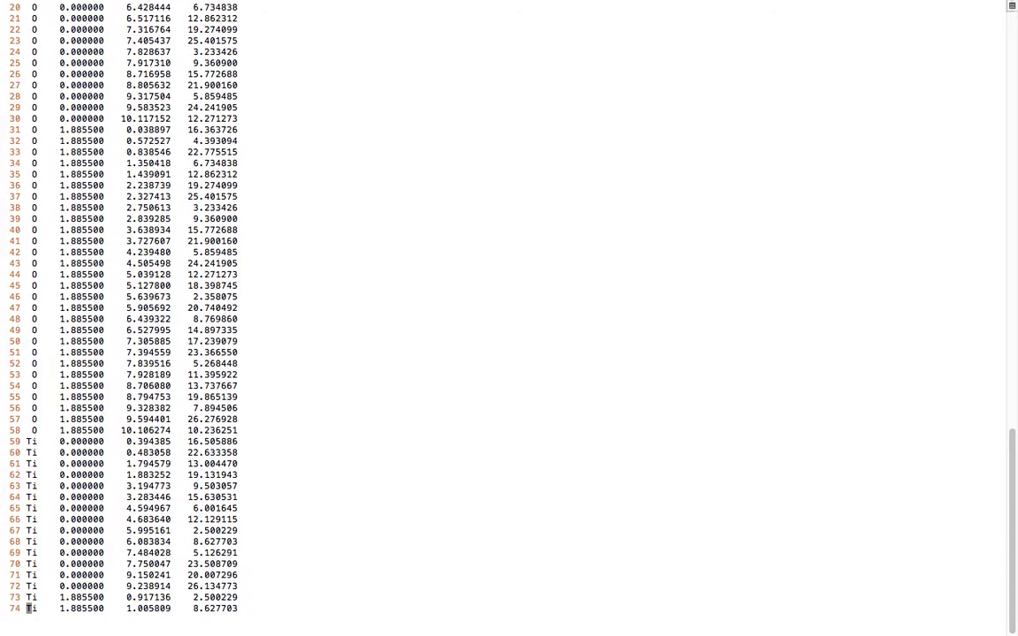
pyautogui.press('Down')
pyautogui.press('Up')
pyautogui.press('Up')
pyautogui.press('Up')
pyautogui.press('Up')
pyautogui.press('Up')
pyautogui.press('Up')
pyautogui.press('Up')
pyautogui.press('Up')
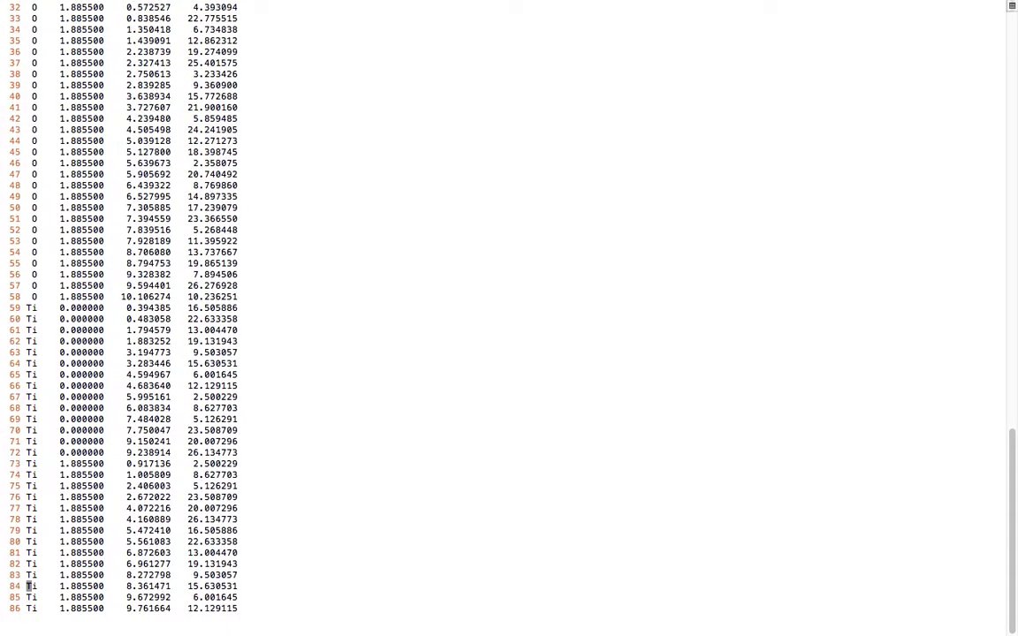
pyautogui.press('Up')
pyautogui.press('Up')
pyautogui.press('Up')
pyautogui.press('Up')
pyautogui.press('Up')
pyautogui.press('Up')
pyautogui.press('Up')
pyautogui.press('Up')
pyautogui.press('Up')
pyautogui.press('Up')
pyautogui.press('Up')
pyautogui.press('Up')
# Return to the header lines of the XYZ file and quit vi
pyautogui.press('g')
pyautogui.press('g')
pyautogui.press('Down')
pyautogui.press('Down')
pyautogui.write(':')
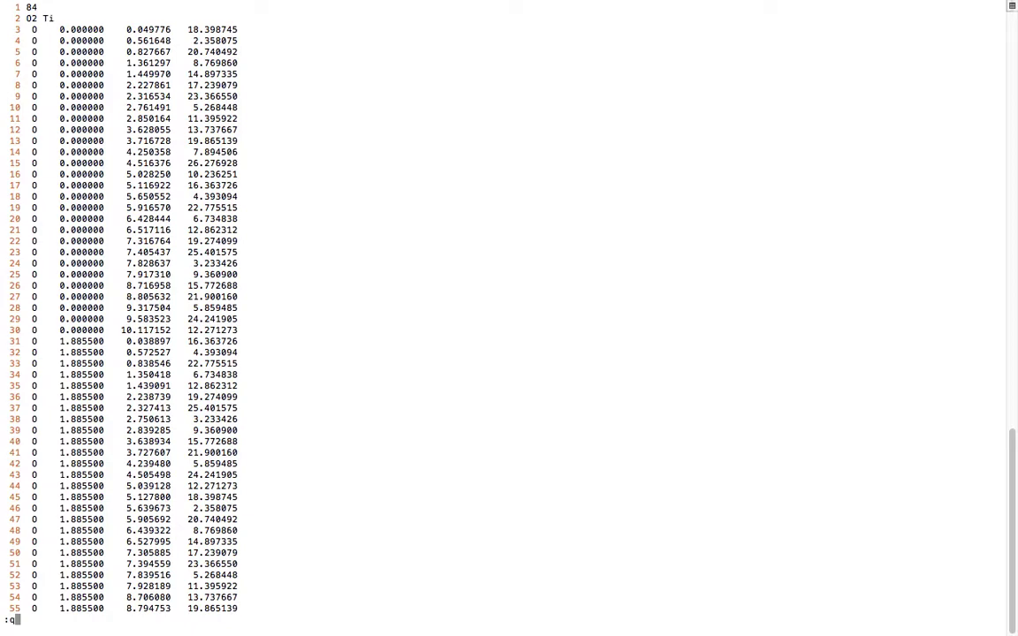
pyautogui.press('Return')
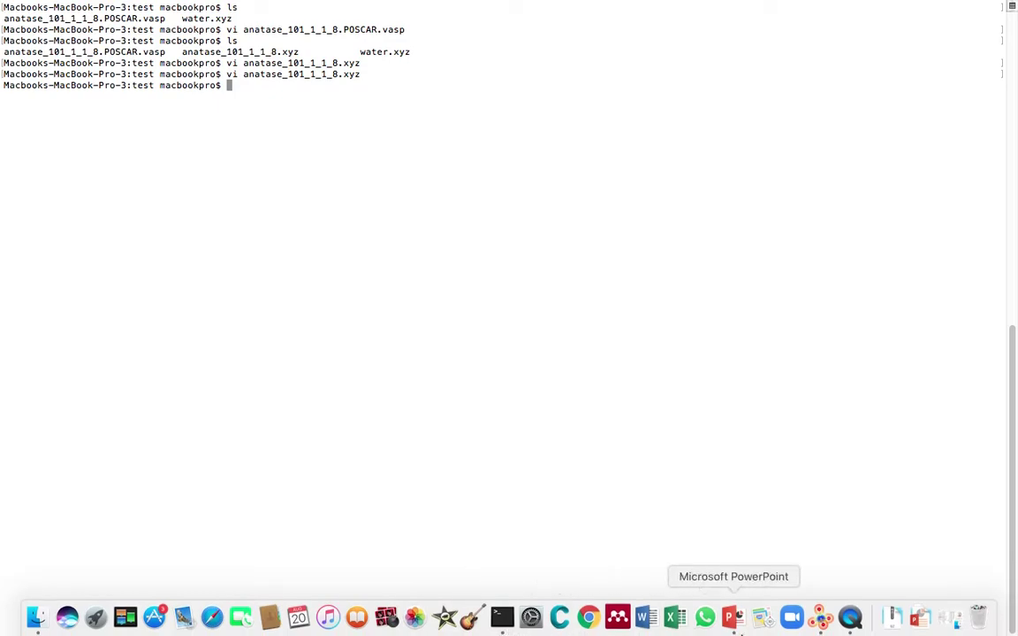
# Switch back to VESTA and close the outdated anatase_101_1_1_8.xyz structure
pyautogui.click(820, 618)
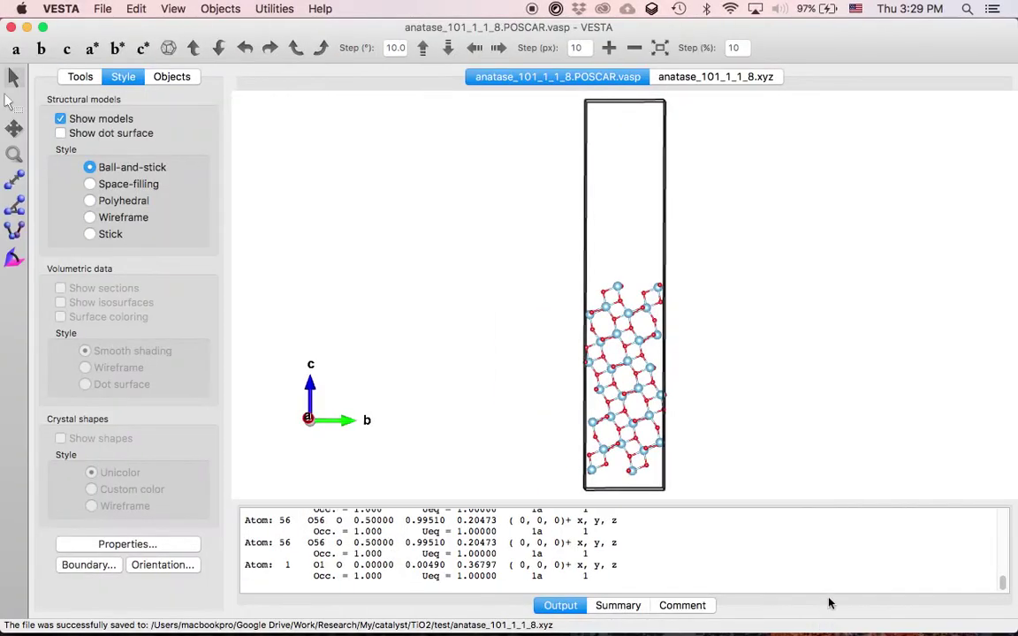
pyautogui.click(739, 78)
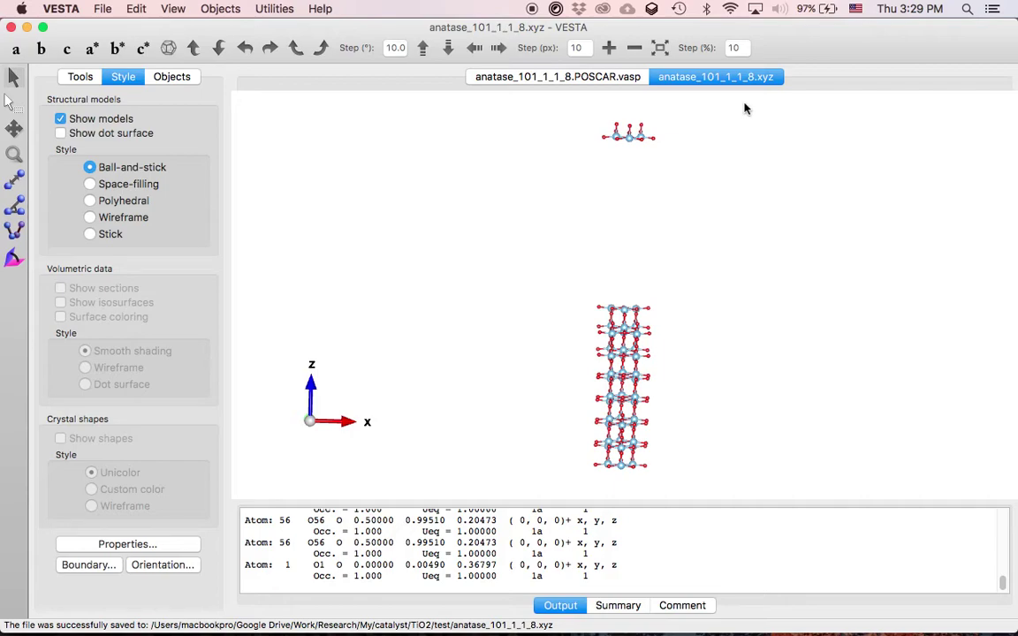
pyautogui.press('super+w')
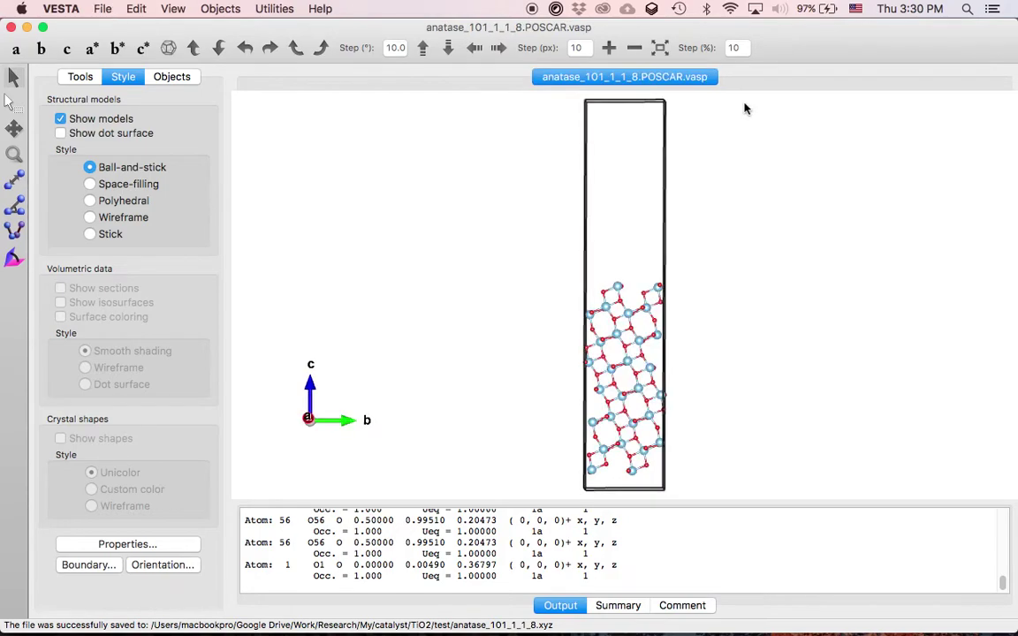
# Open the newly exported anatase_101_1_1_8.xyz from the test folder
pyautogui.click(134, 8)
pyautogui.moveTo(116, 7)
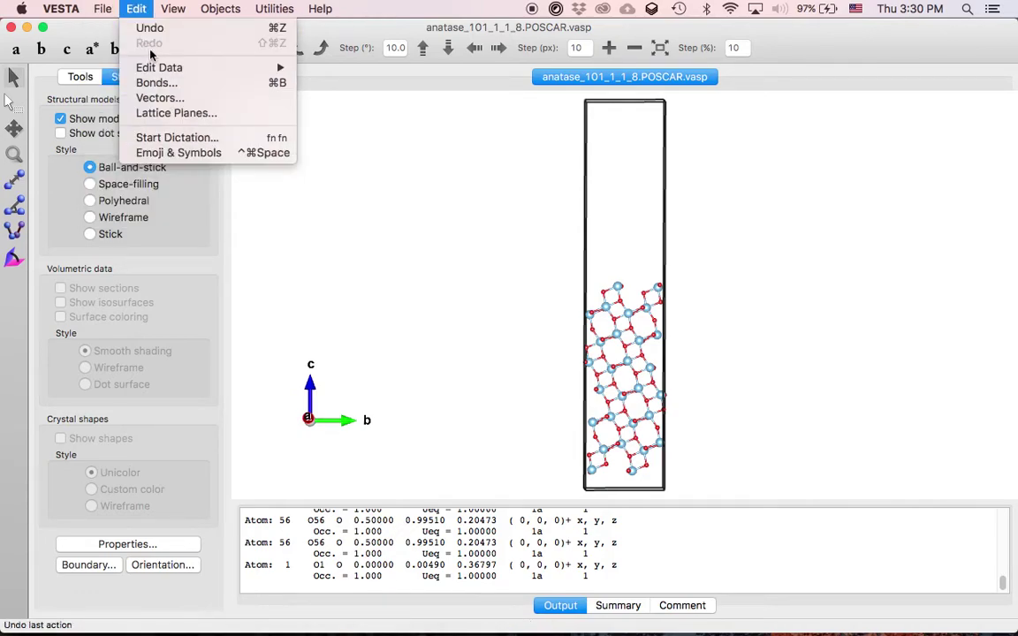
pyautogui.moveTo(154, 69)
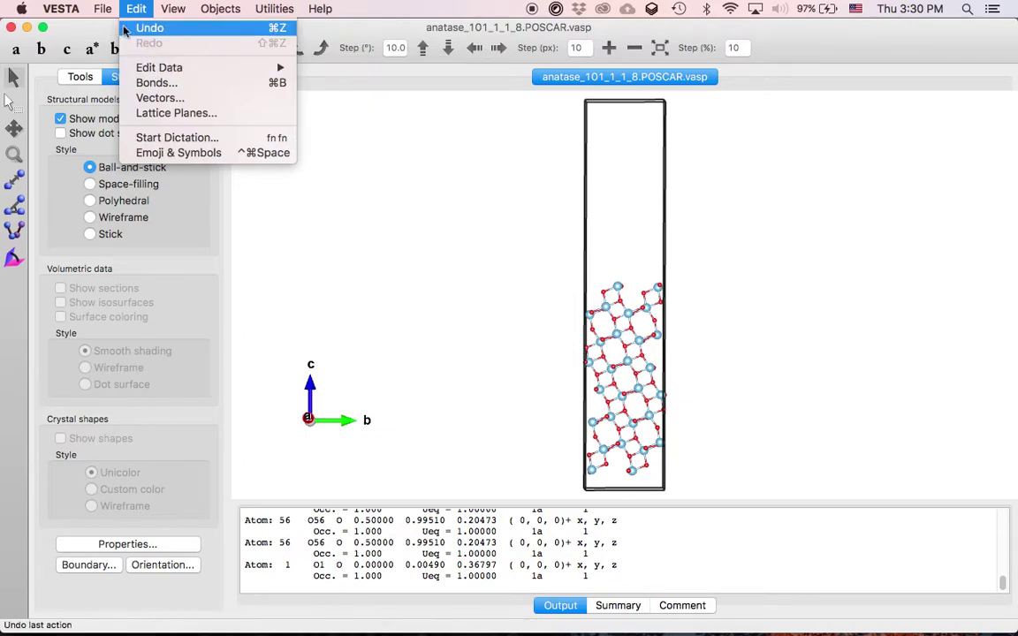
pyautogui.click(137, 67)
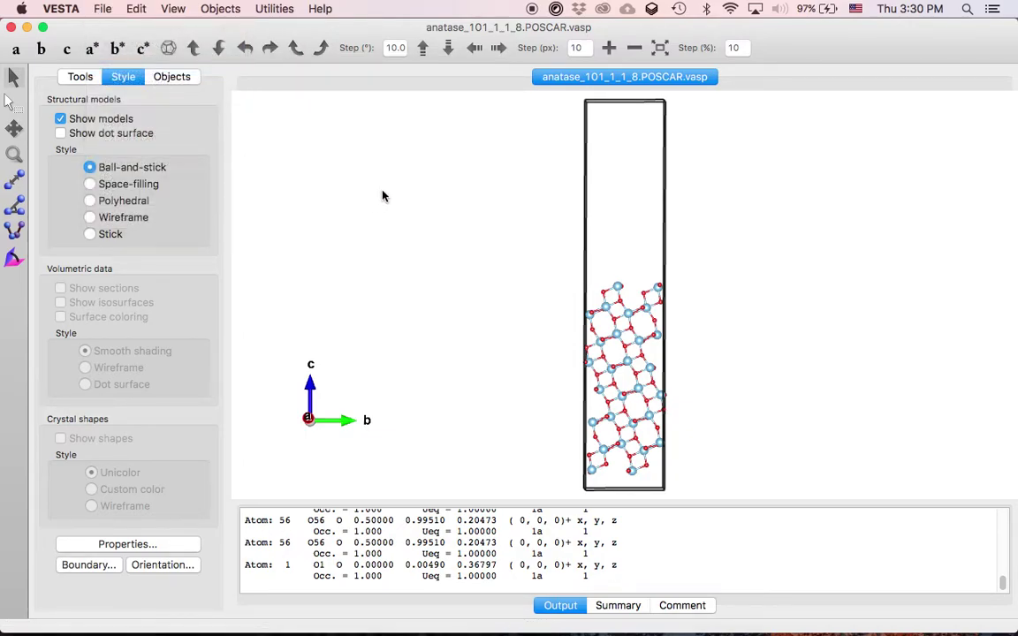
pyautogui.click(434, 192)
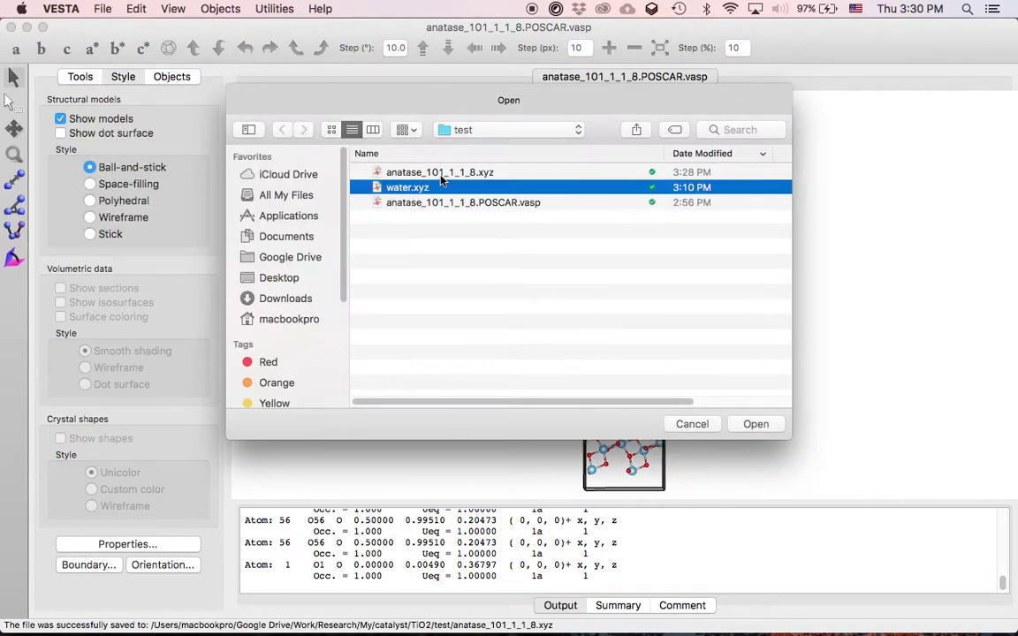
pyautogui.click(447, 174)
pyautogui.click(754, 424)
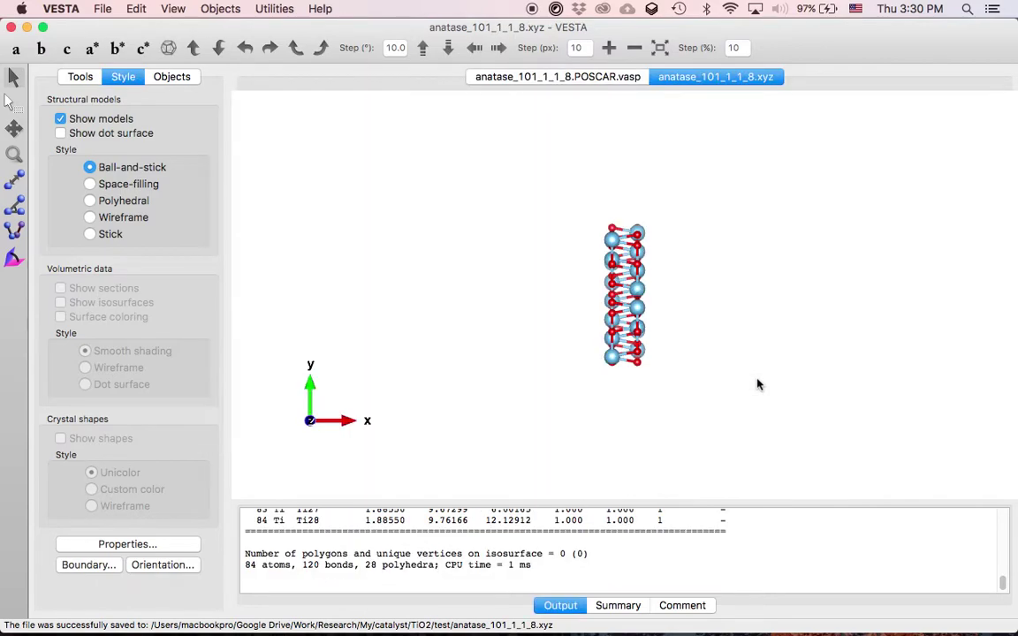
# Compare the reopened XYZ slab with the slab in anatase_101_1_1_8.POSCAR.vasp
pyautogui.moveTo(724, 395); pyautogui.dragTo(697, 248)
pyautogui.click(555, 78)
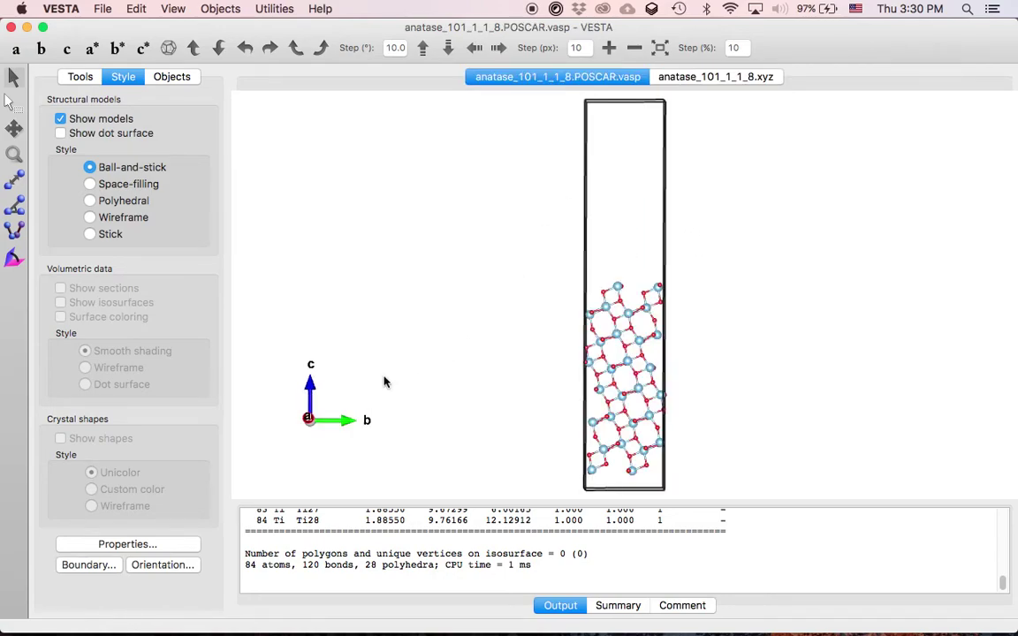
pyautogui.click(688, 82)
# Examine the XYZ slab from several directions to check that it is one continuous slab without duplicate edge atoms
pyautogui.moveTo(375, 390); pyautogui.dragTo(384, 429)
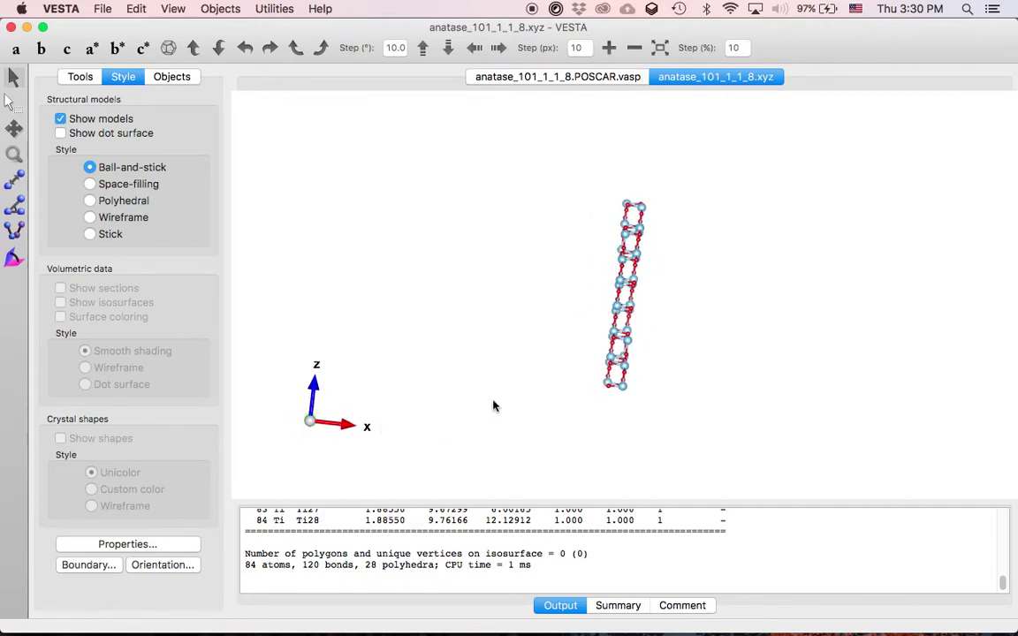
pyautogui.scroll(5, 573, 387)
pyautogui.moveTo(574, 387); pyautogui.dragTo(666, 369)
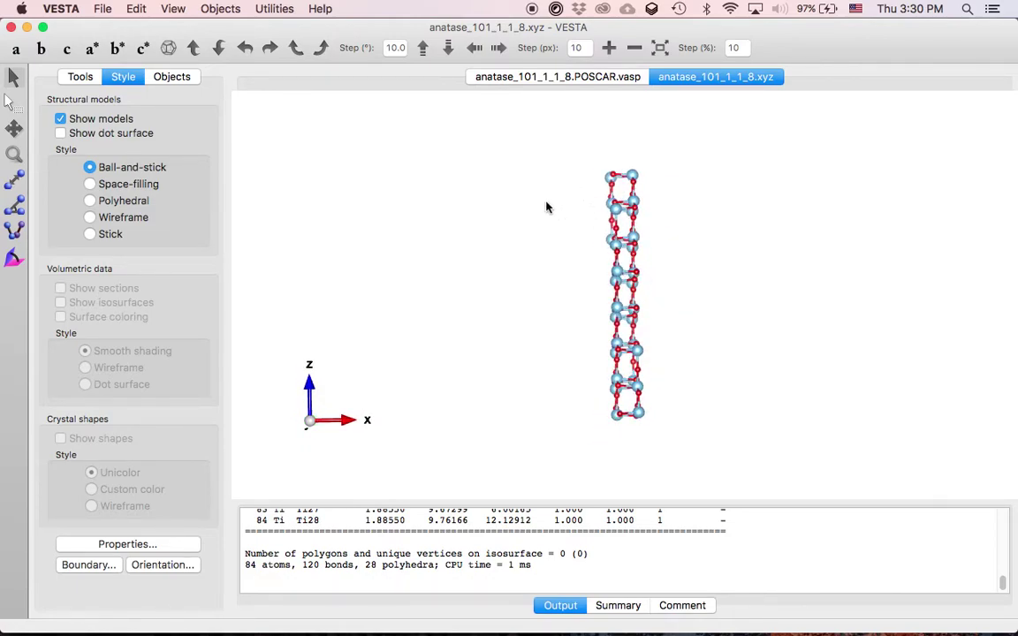
pyautogui.moveTo(628, 314); pyautogui.dragTo(713, 335)
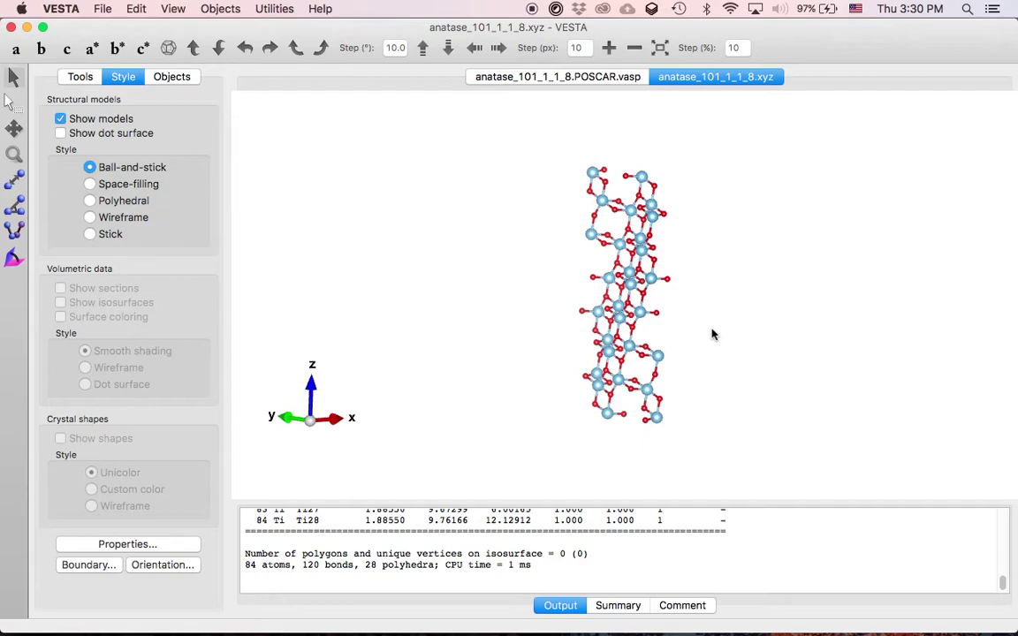
pyautogui.moveTo(689, 327); pyautogui.dragTo(628, 324)
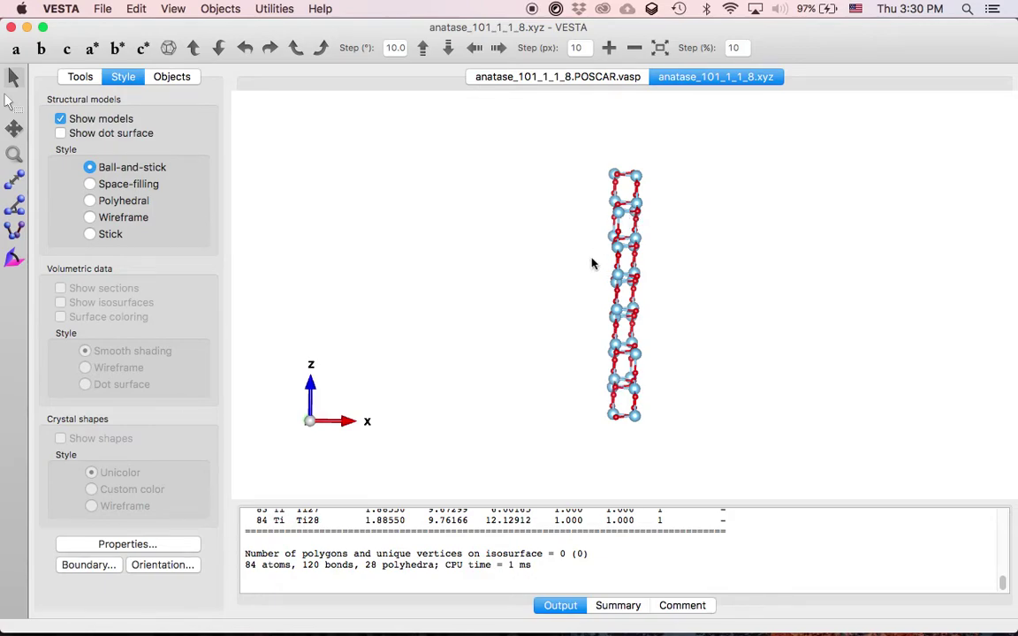
pyautogui.moveTo(650, 305); pyautogui.dragTo(629, 177)
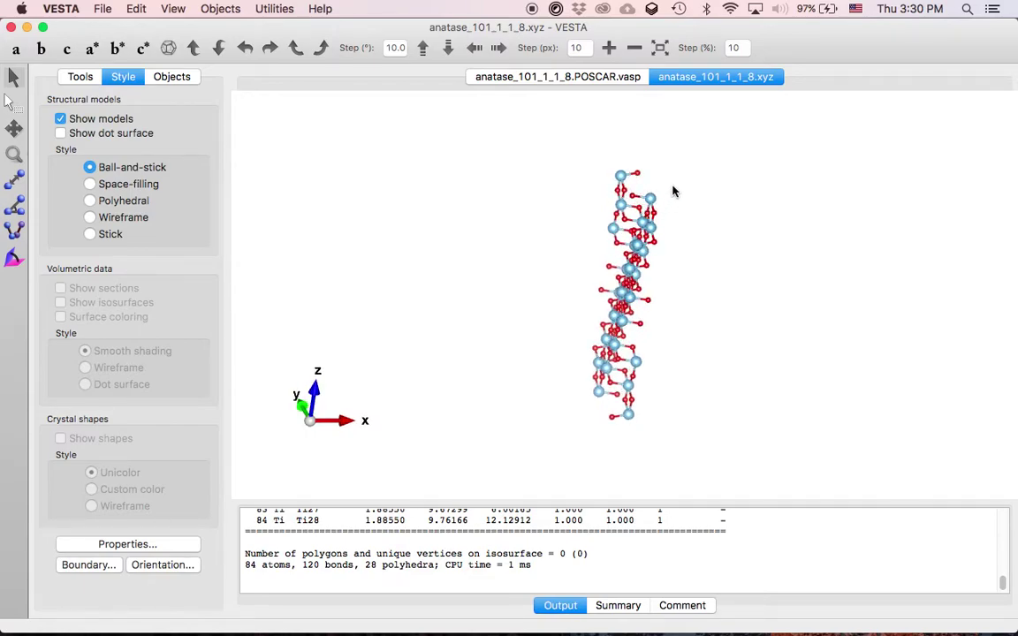
pyautogui.moveTo(671, 221); pyautogui.dragTo(645, 176)
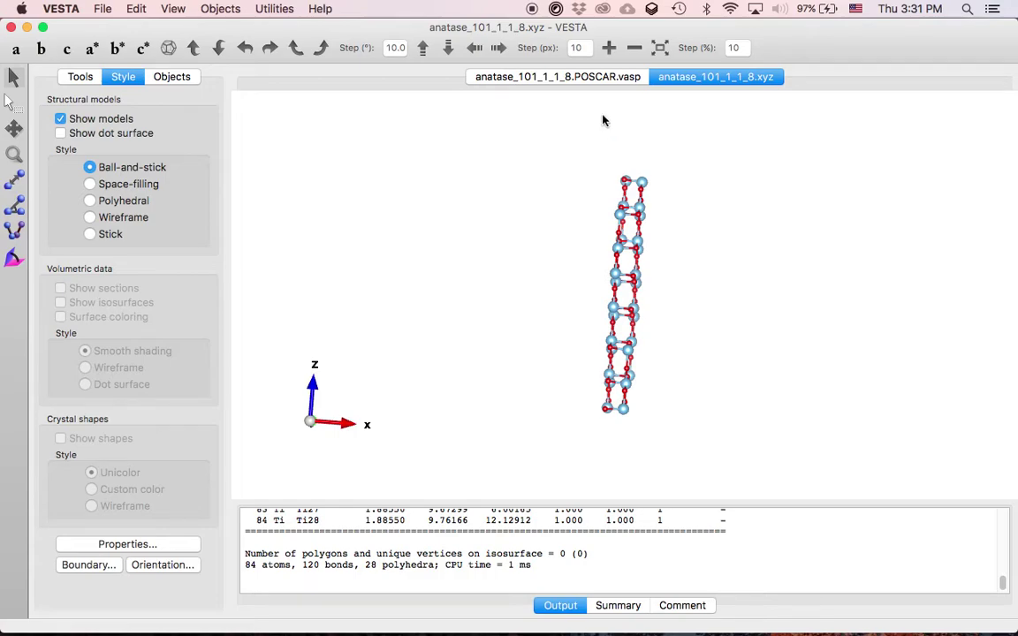
# Compare the slabs in anatase_101_1_1_8.POSCAR.vasp and anatase_101_1_1_8.xyz from several directions, checking the atoms at the cell edges
pyautogui.click(585, 81)
pyautogui.moveTo(665, 278); pyautogui.dragTo(498, 259)
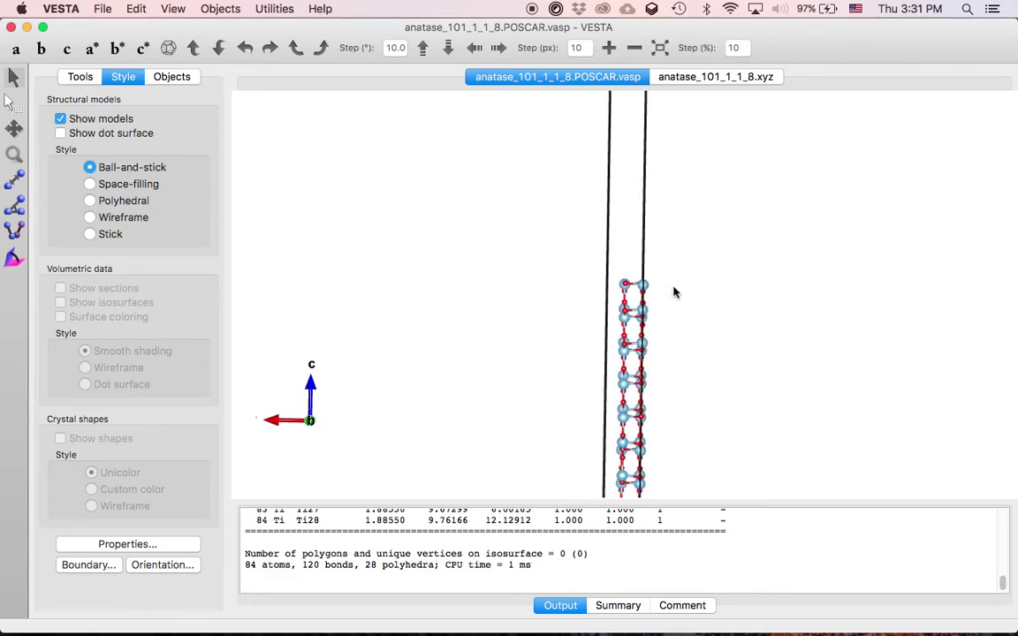
pyautogui.click(706, 81)
pyautogui.moveTo(708, 282); pyautogui.dragTo(682, 202)
pyautogui.moveTo(610, 179); pyautogui.dragTo(625, 175)
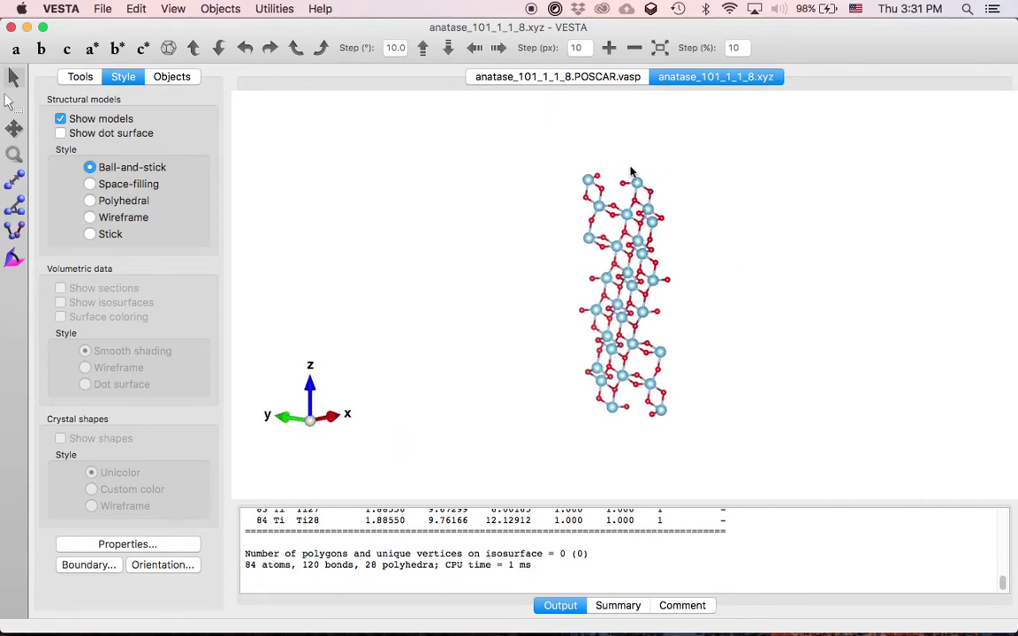
pyautogui.click(618, 78)
pyautogui.moveTo(655, 238); pyautogui.dragTo(651, 272)
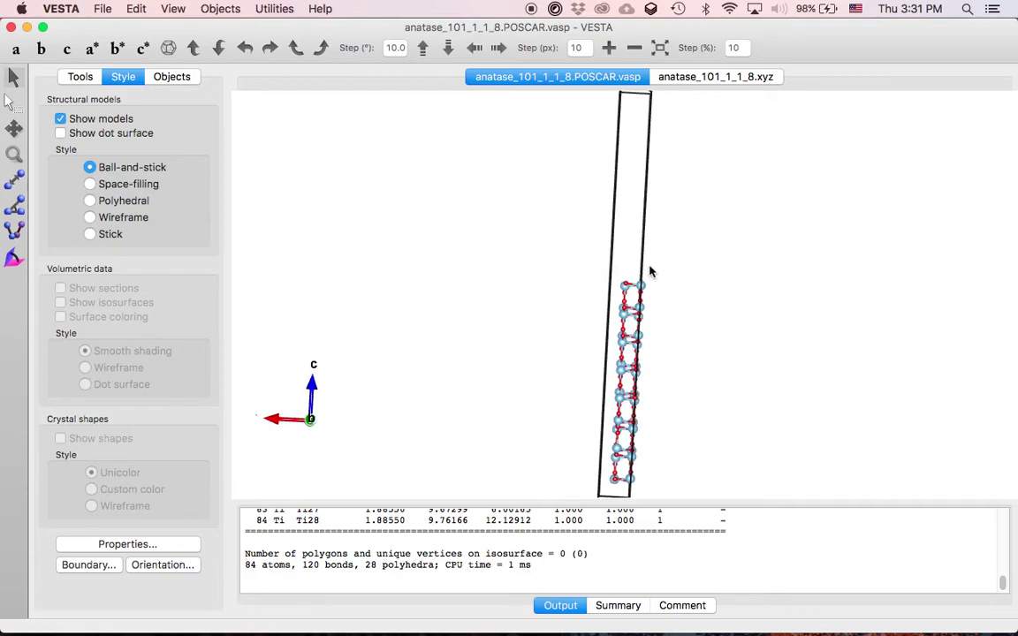
pyautogui.moveTo(655, 268)
pyautogui.mouseDown()
pyautogui.moveTo(664, 259)
pyautogui.moveTo(670, 268)
pyautogui.mouseUp()
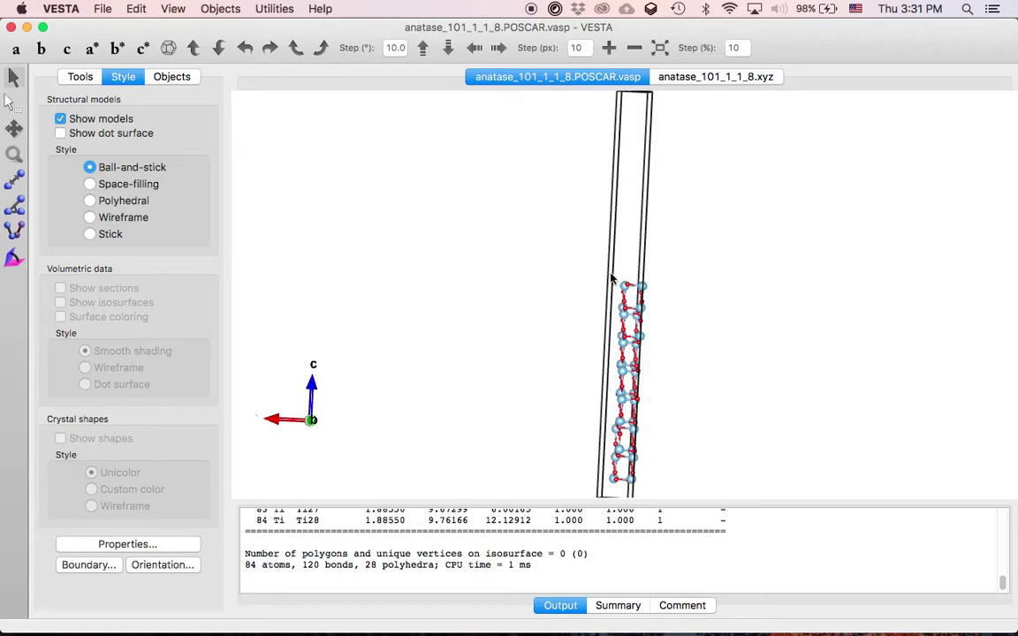
pyautogui.moveTo(669, 310); pyautogui.dragTo(692, 378)
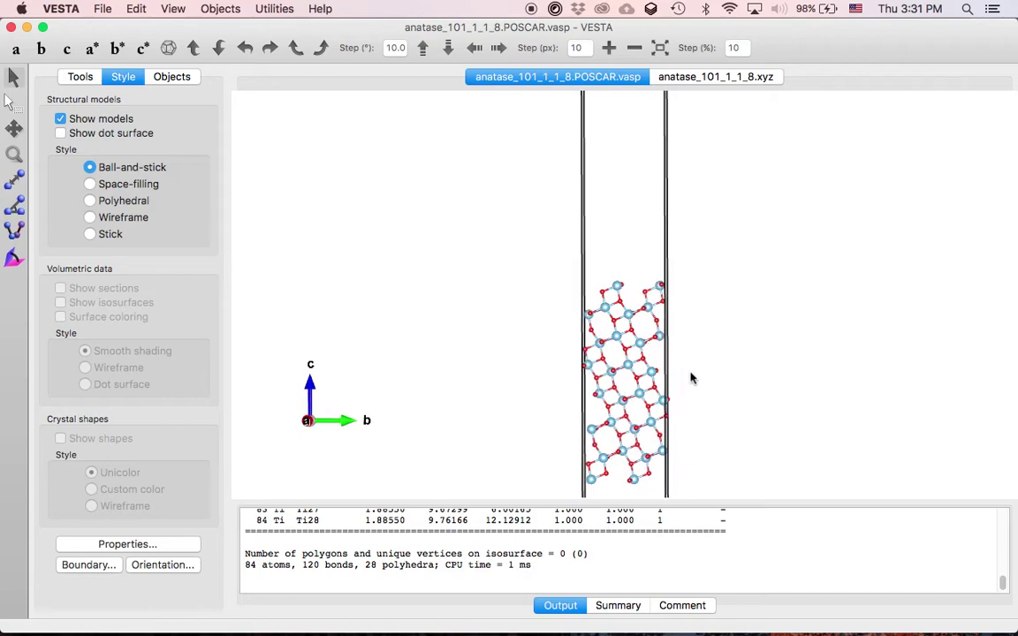
pyautogui.moveTo(519, 432); pyautogui.dragTo(676, 363)
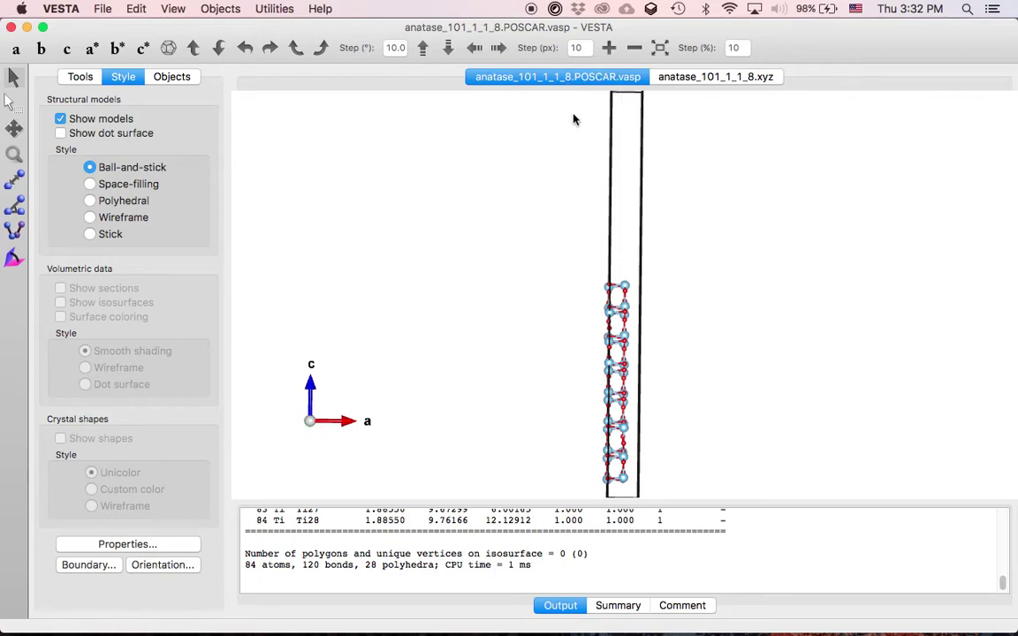
# In the POSCAR structure's unit cell transformation, set the rotation matrix diagonal to 2, 2, 1 for a 2×2×1 supercell
pyautogui.click(136, 9)
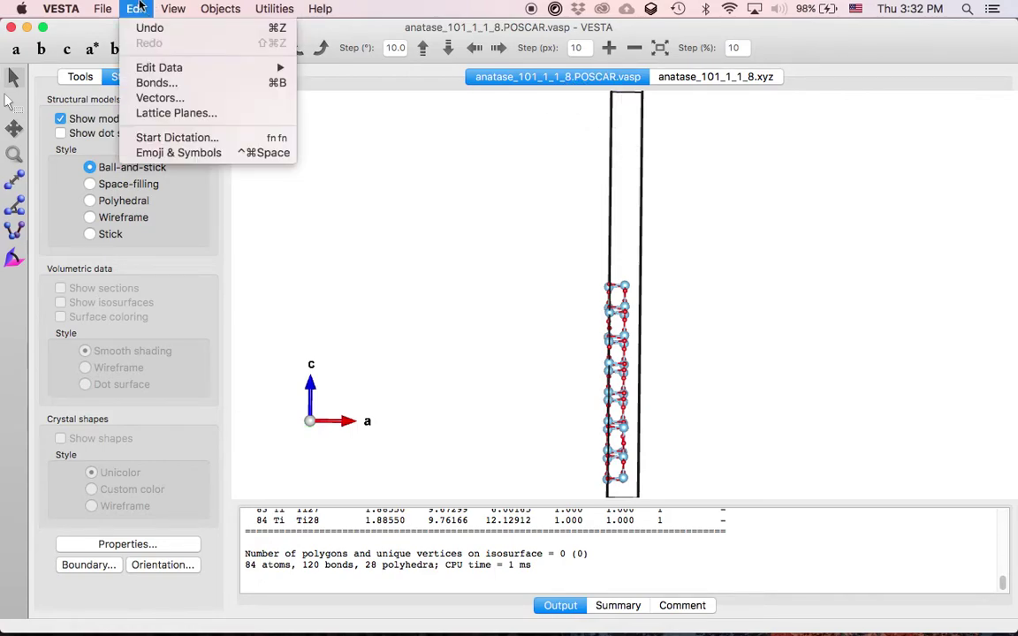
pyautogui.moveTo(163, 67)
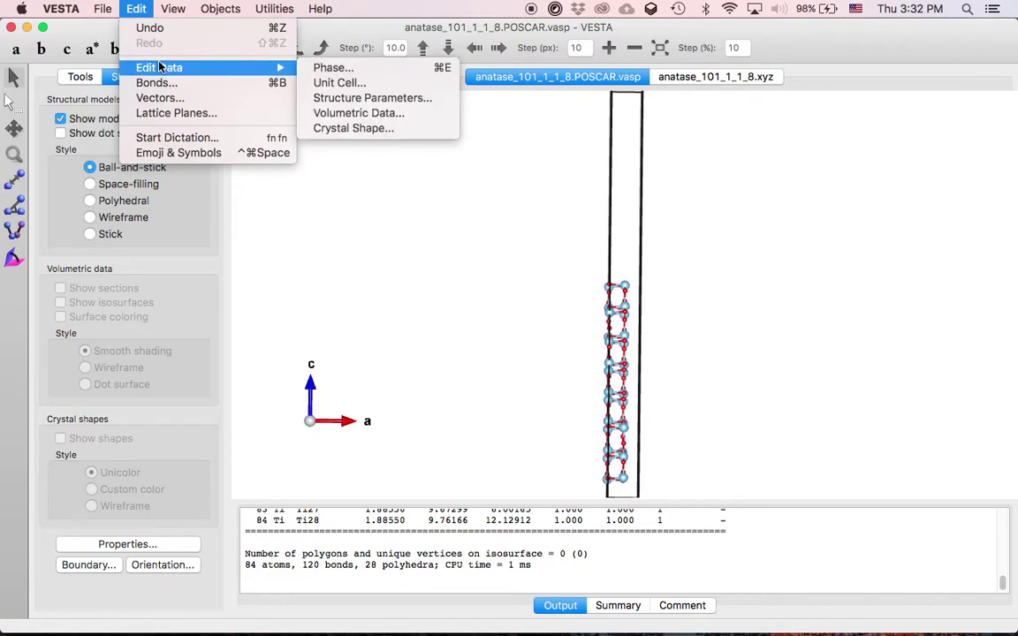
pyautogui.click(367, 83)
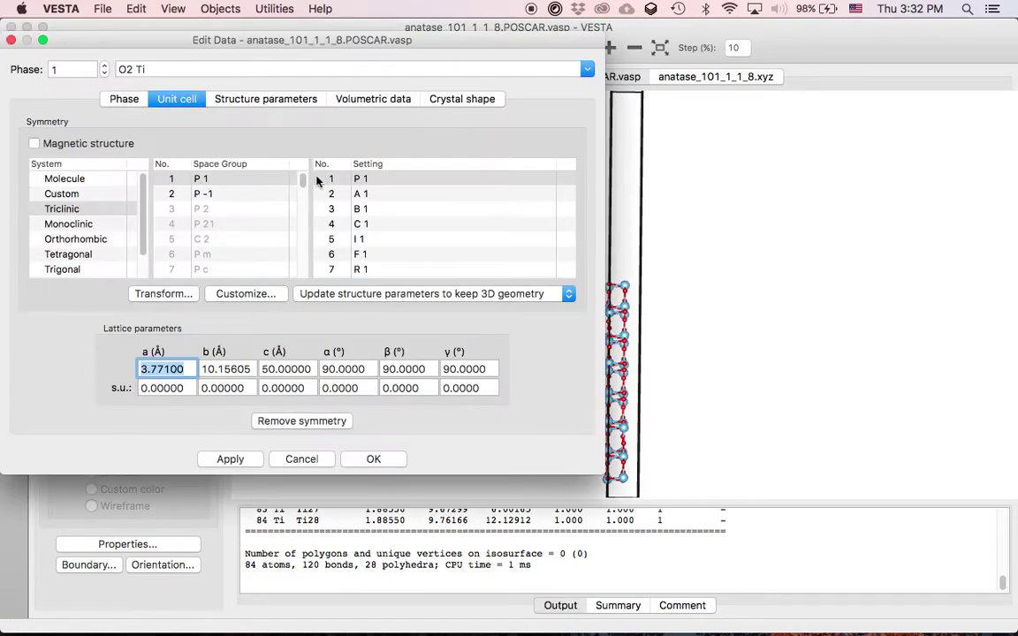
pyautogui.click(164, 294)
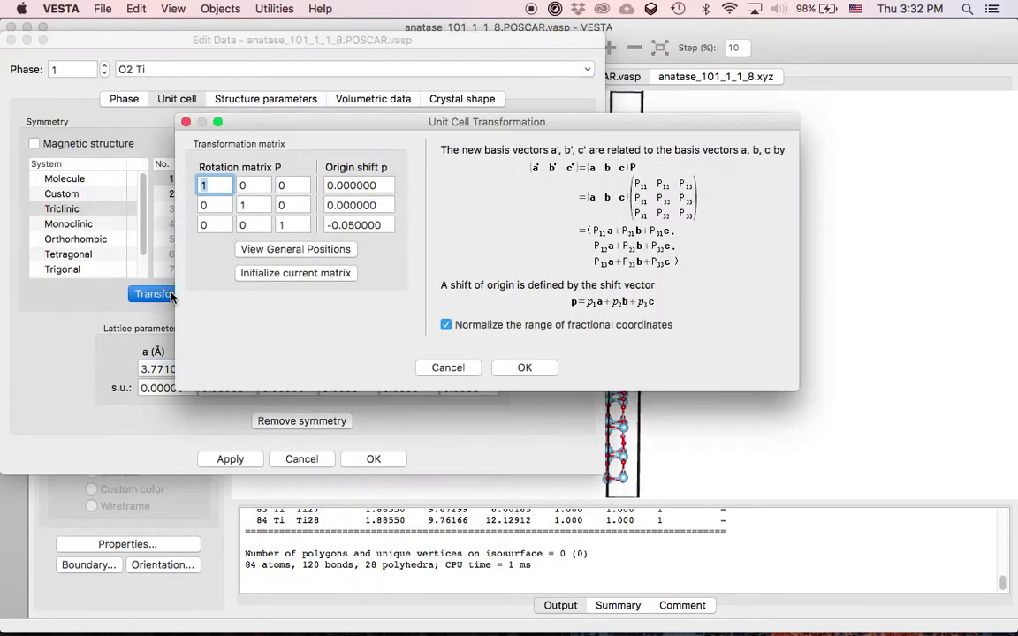
pyautogui.write('2')
pyautogui.doubleClick(257, 207)
pyautogui.write('2')
pyautogui.click(301, 224)
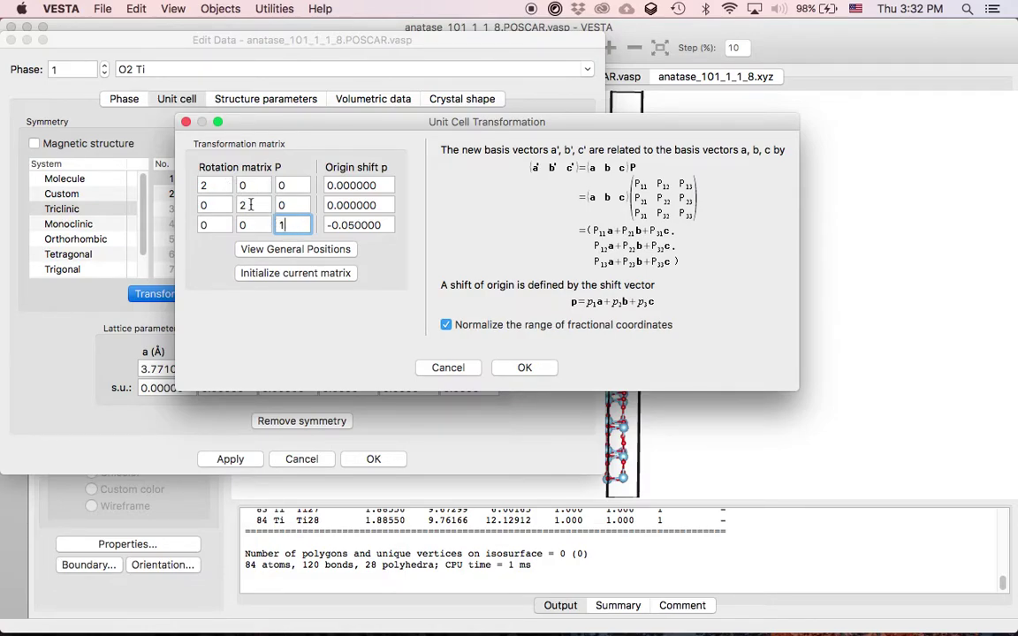
# Apply the cell transformation, accept the volume change, and search atoms in the new unit cell to add them as new sites
pyautogui.click(522, 368)
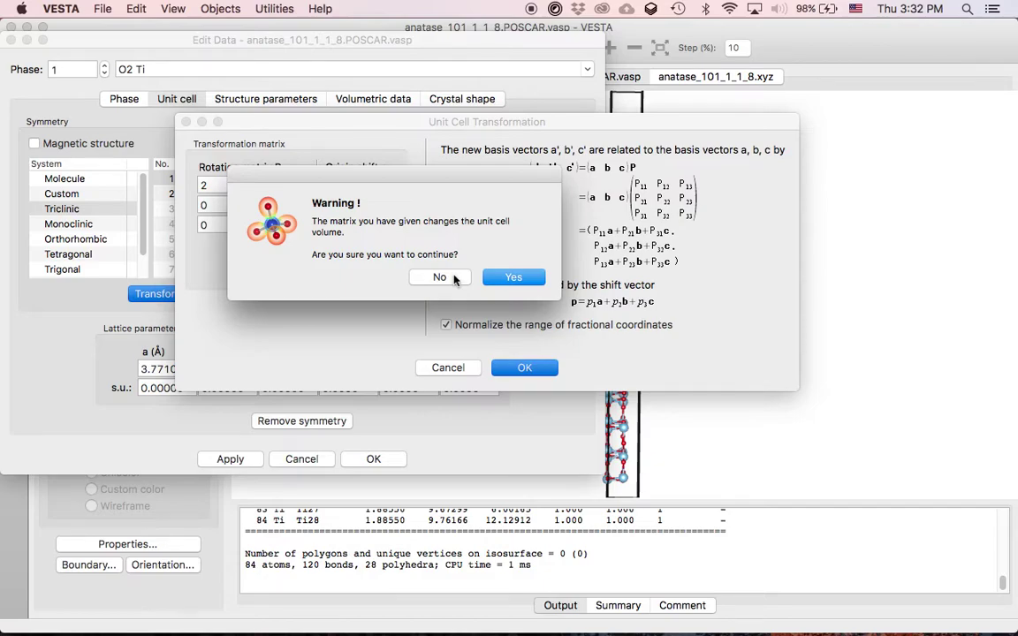
pyautogui.click(513, 277)
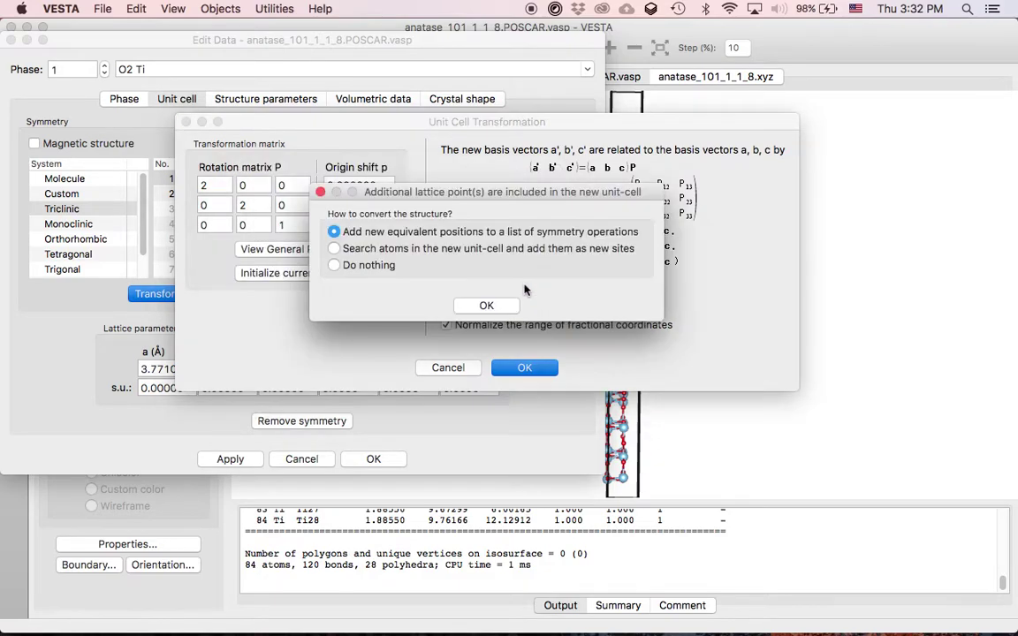
pyautogui.click(386, 250)
pyautogui.click(498, 307)
pyautogui.click(386, 459)
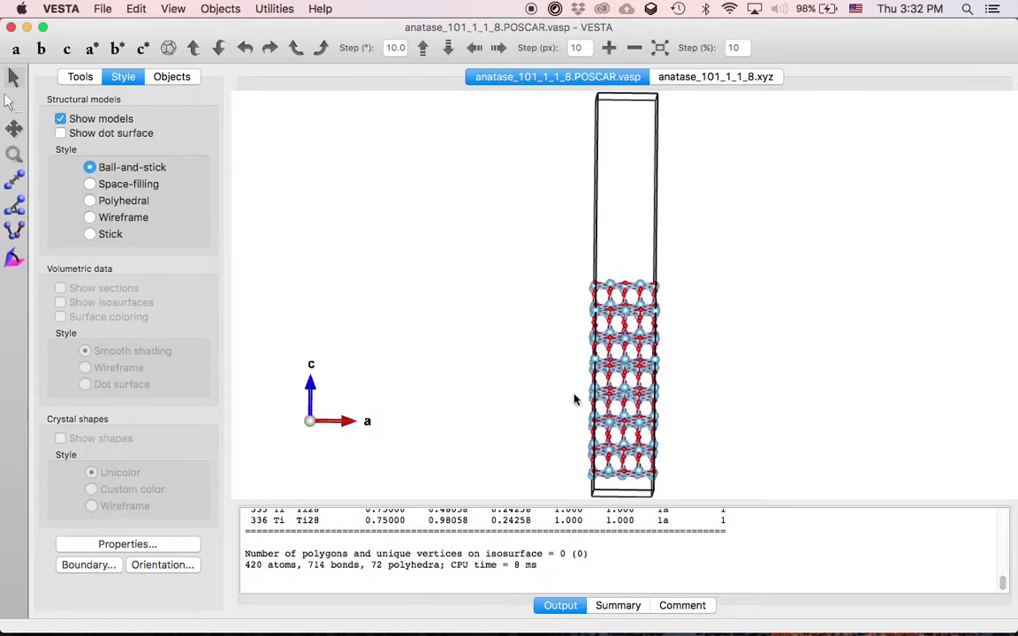
# Inspect the expanded supercell and start a data export into the test folder under the name anatase_101_1_1_8_2_2_1
pyautogui.moveTo(575, 398); pyautogui.dragTo(907, 386)
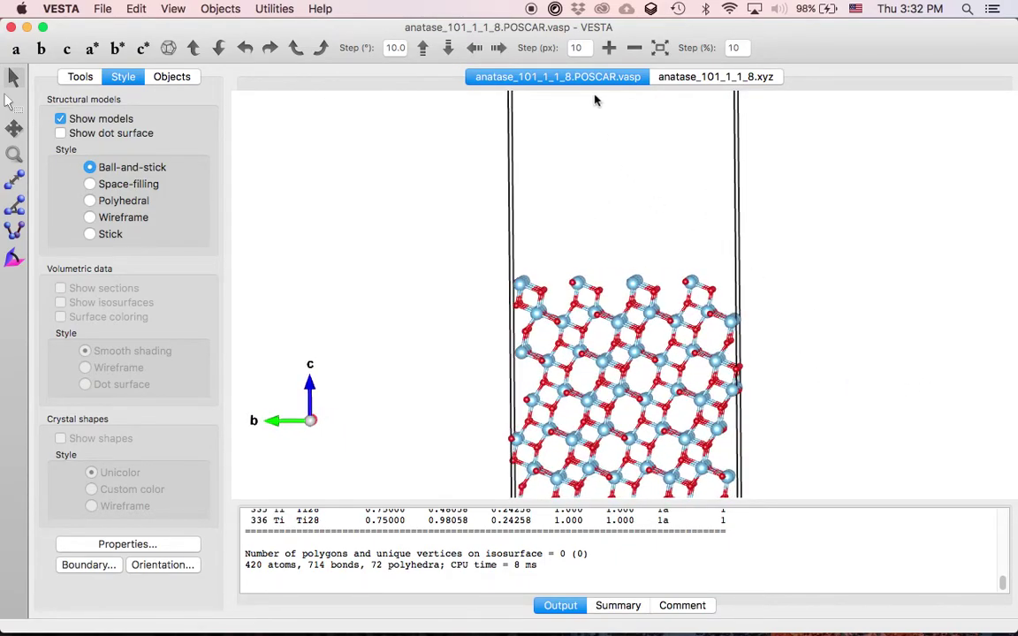
pyautogui.moveTo(669, 344); pyautogui.dragTo(369, 328)
pyautogui.moveTo(643, 344); pyautogui.dragTo(680, 358)
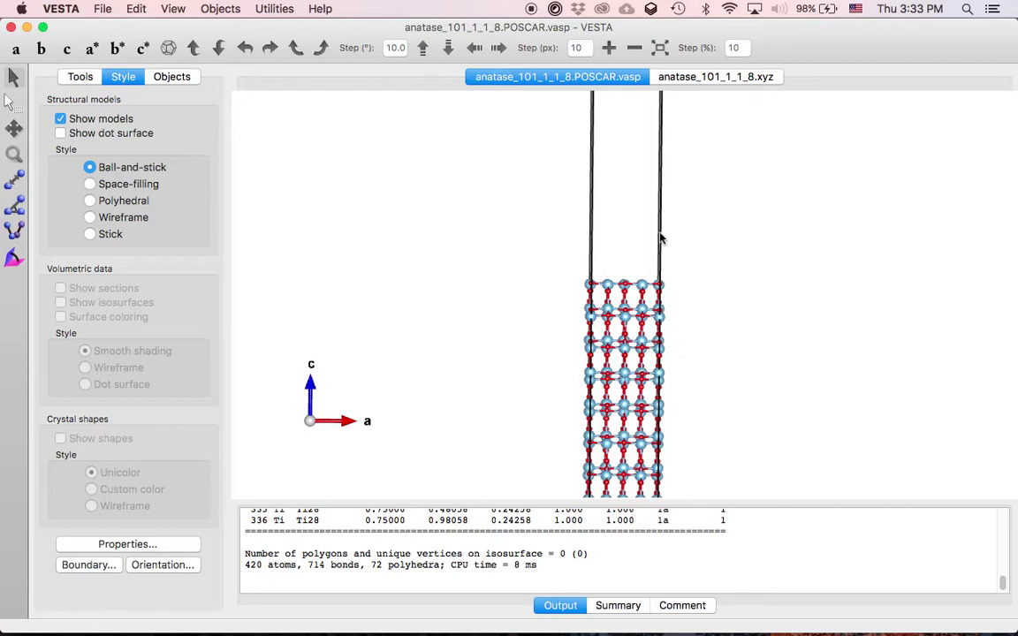
pyautogui.scroll(-3, 667, 317)
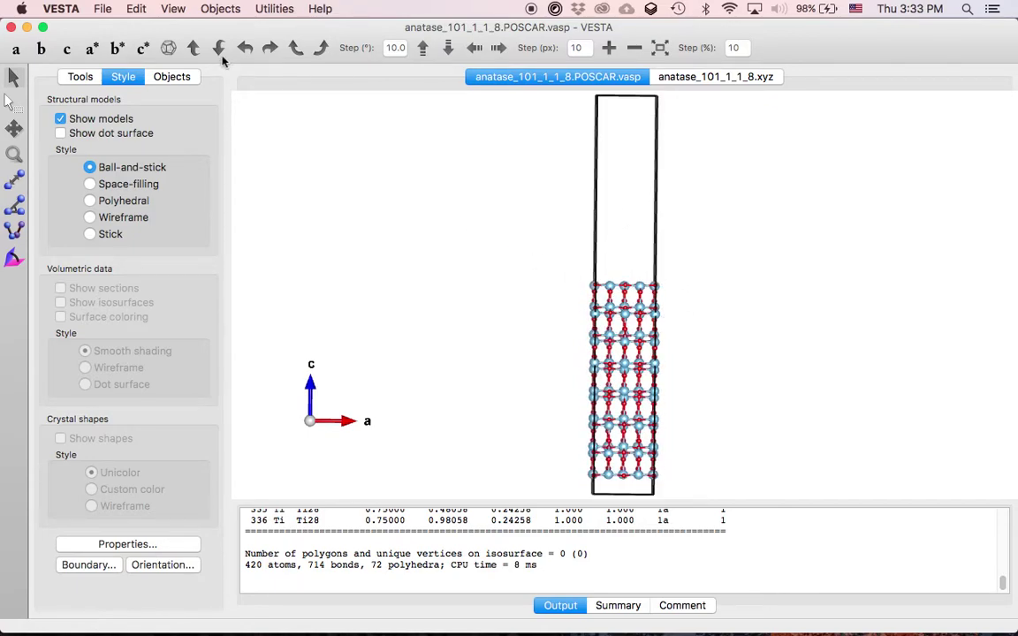
pyautogui.click(104, 10)
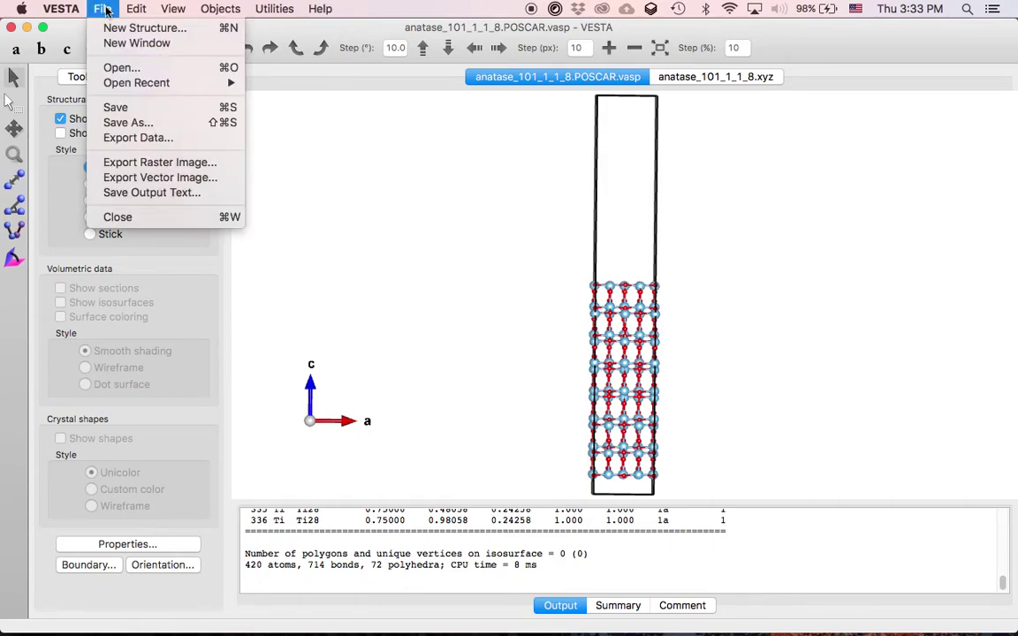
pyautogui.moveTo(132, 10)
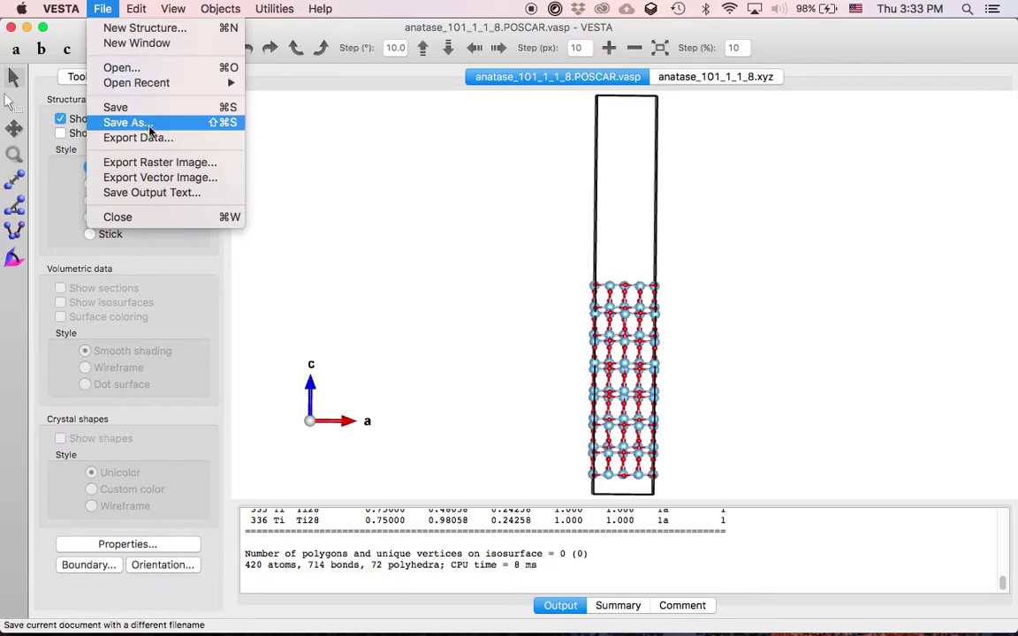
pyautogui.click(141, 137)
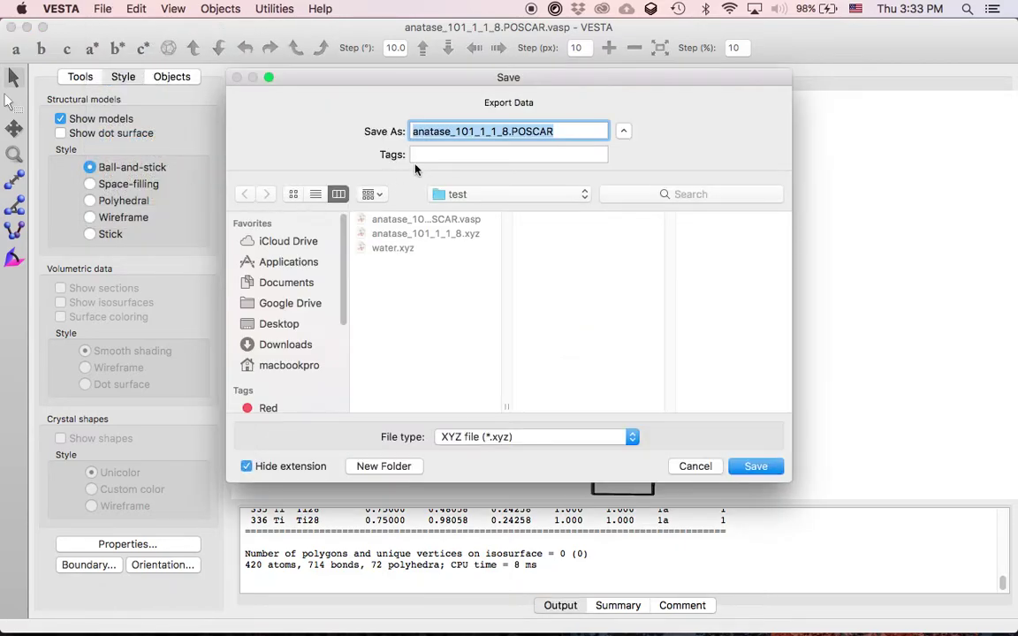
pyautogui.click(563, 131)
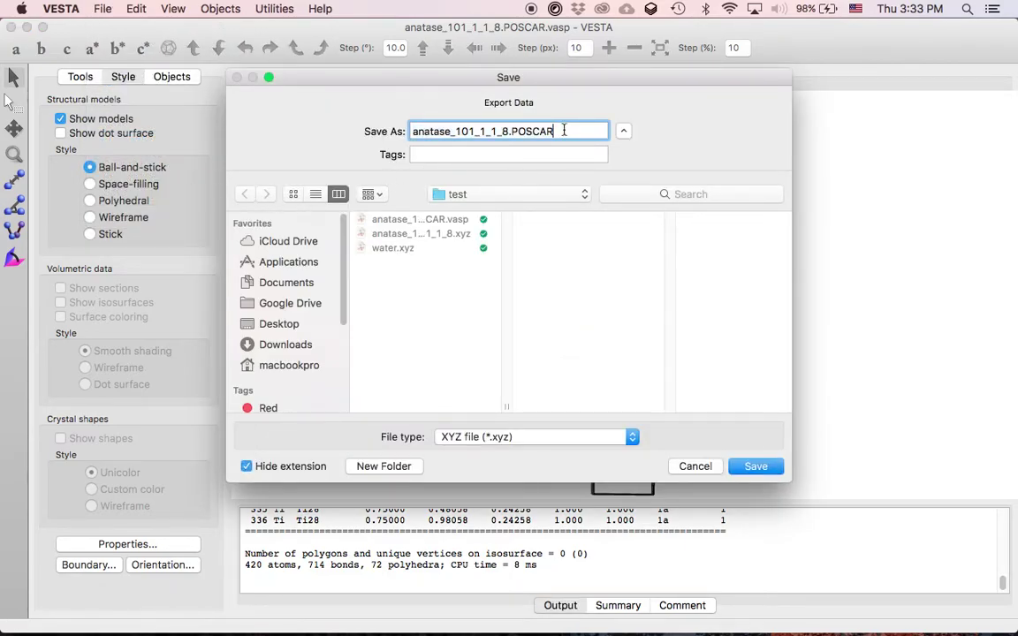
pyautogui.press('BackSpace')
pyautogui.press('BackSpace')
pyautogui.press('BackSpace')
# Export the supercell in VASP (POSCAR) format with Cartesian coordinates
pyautogui.click(578, 439)
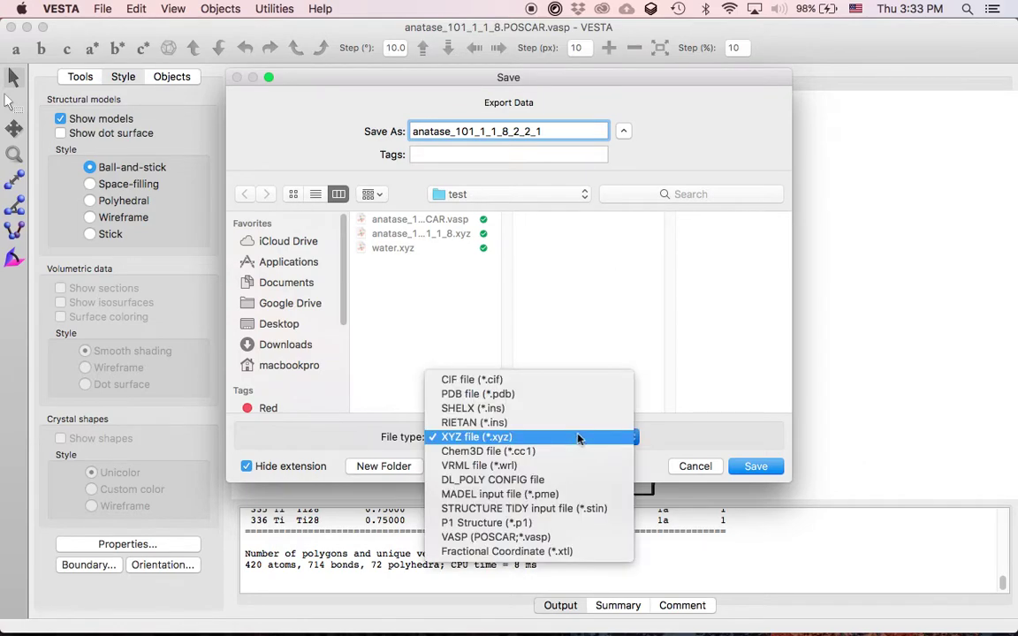
pyautogui.click(579, 538)
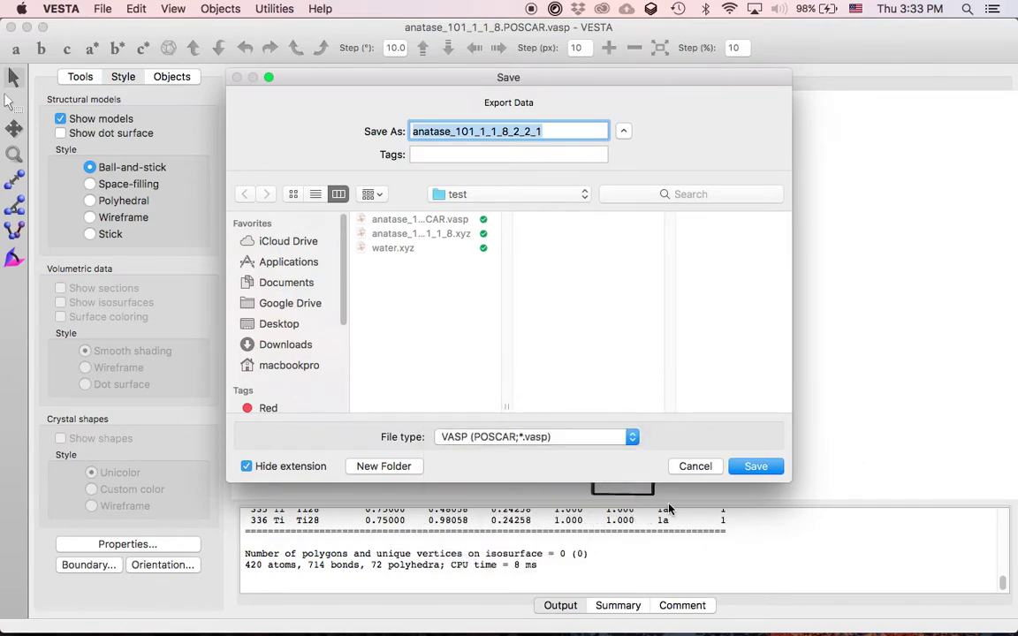
pyautogui.click(750, 469)
pyautogui.click(317, 180)
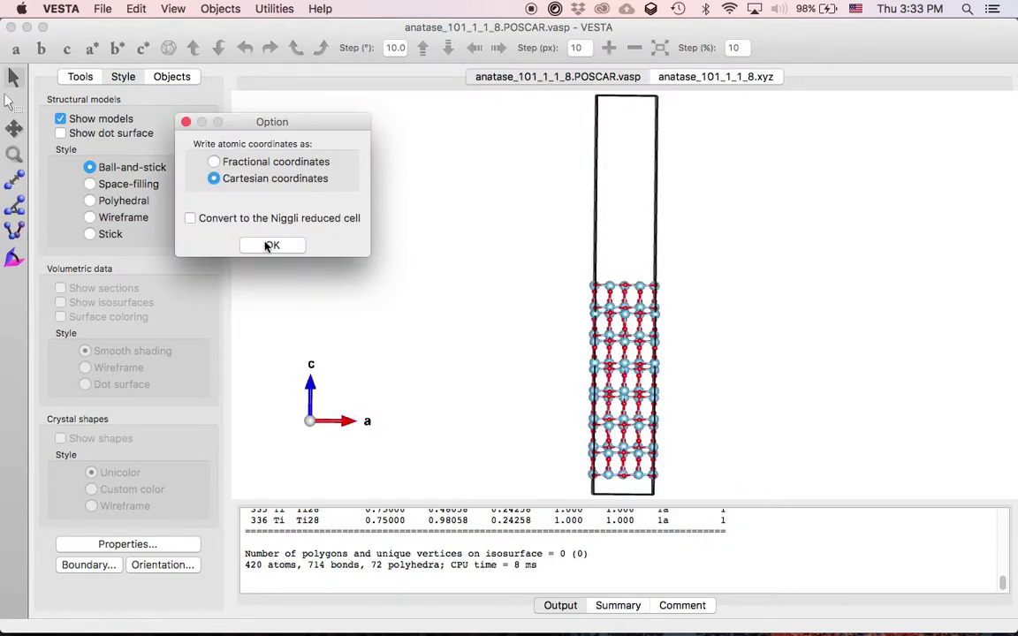
pyautogui.click(274, 246)
# Switch to Terminal, list the test folder, and open anatase_101_1_1_8_2_2_1.POSCAR.vasp in vi
pyautogui.click(501, 619)
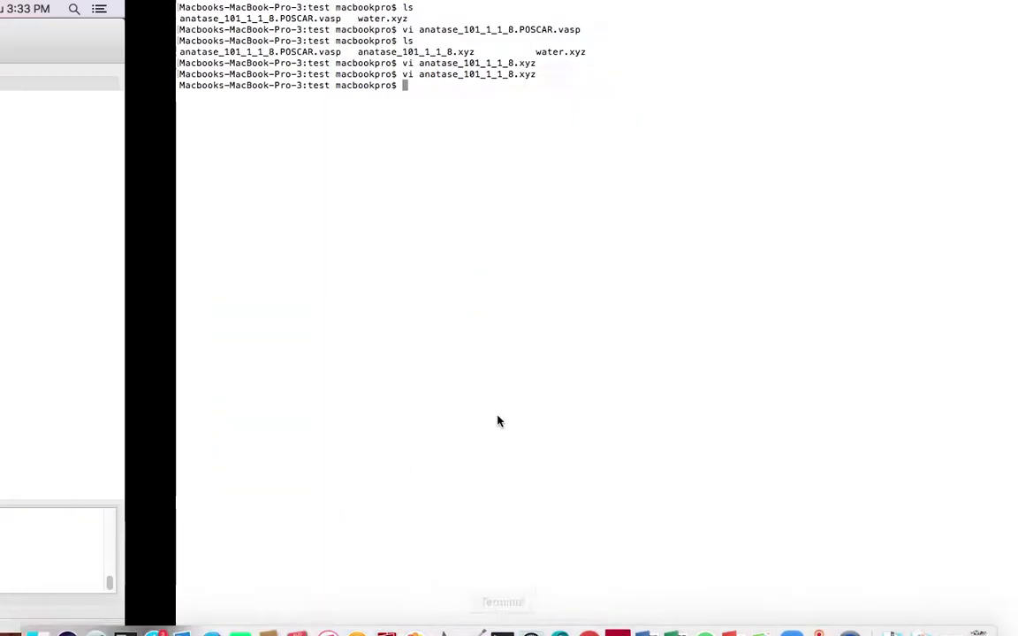
pyautogui.write('ls')
pyautogui.press('Return')
pyautogui.write('vi a')
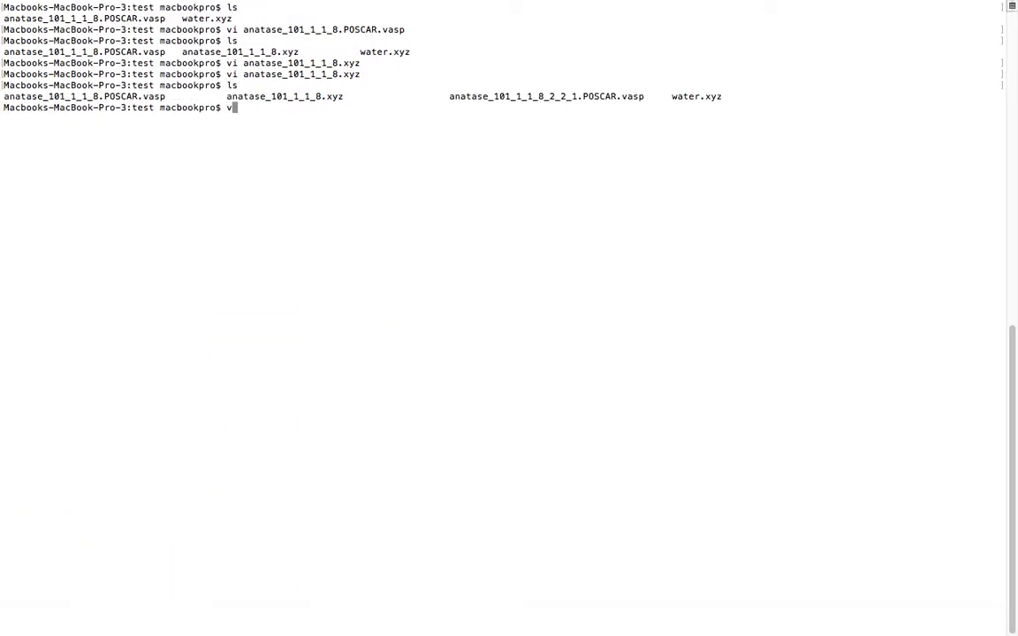
pyautogui.press('Tab')
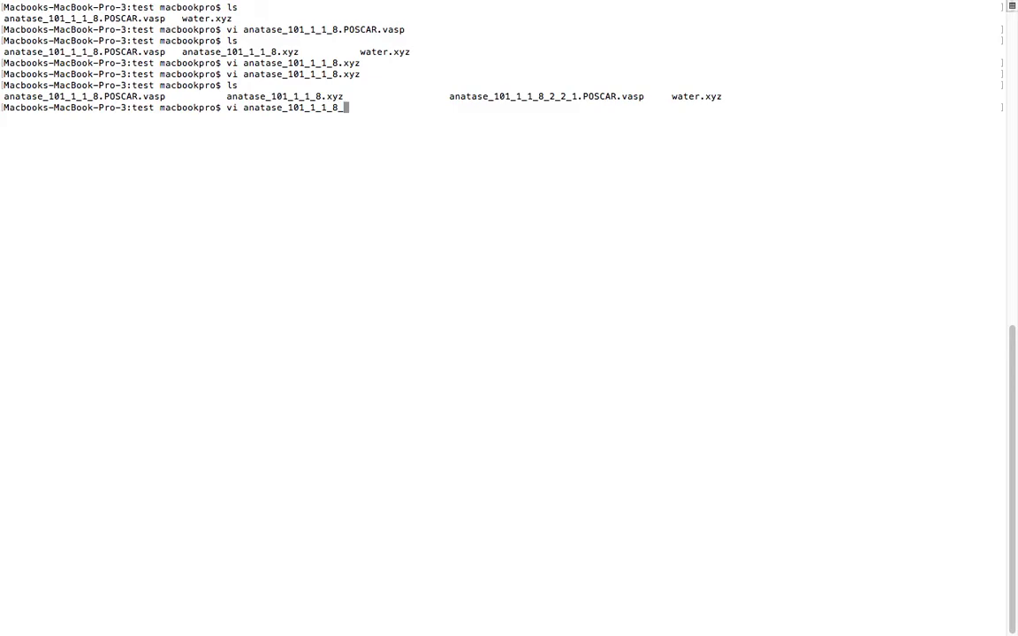
pyautogui.write('_')
pyautogui.press('Tab')
pyautogui.press('Return')
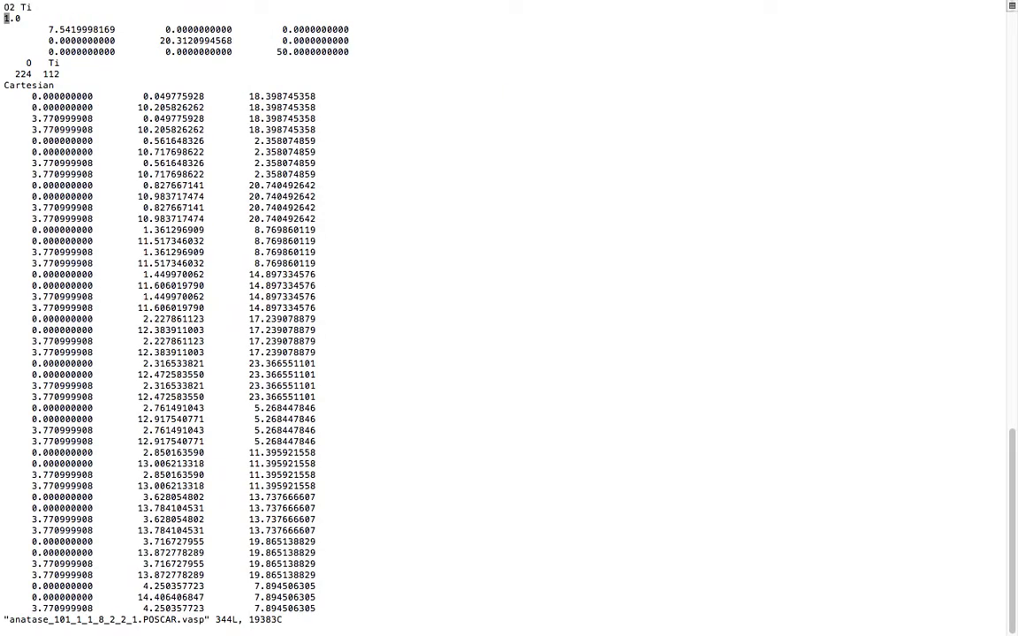
# Examine the lattice vectors, atom counts and coordinates in the supercell POSCAR file, and quit vi
pyautogui.press('Down')
pyautogui.press('Down')
pyautogui.press('Down')
pyautogui.press('Down')
pyautogui.press('Down')
pyautogui.press('Up')
pyautogui.press('Up')
pyautogui.press('Up')
pyautogui.press('Up')
pyautogui.press('Up')
pyautogui.press('Up')
pyautogui.moveTo(160, 40); pyautogui.dragTo(353, 52)
pyautogui.press('Down')
pyautogui.press('Down')
pyautogui.press('Down')
pyautogui.press('Down')
pyautogui.press('Down')
pyautogui.press('Down')
pyautogui.press('Down')
pyautogui.click(352, 51)
pyautogui.write(':')
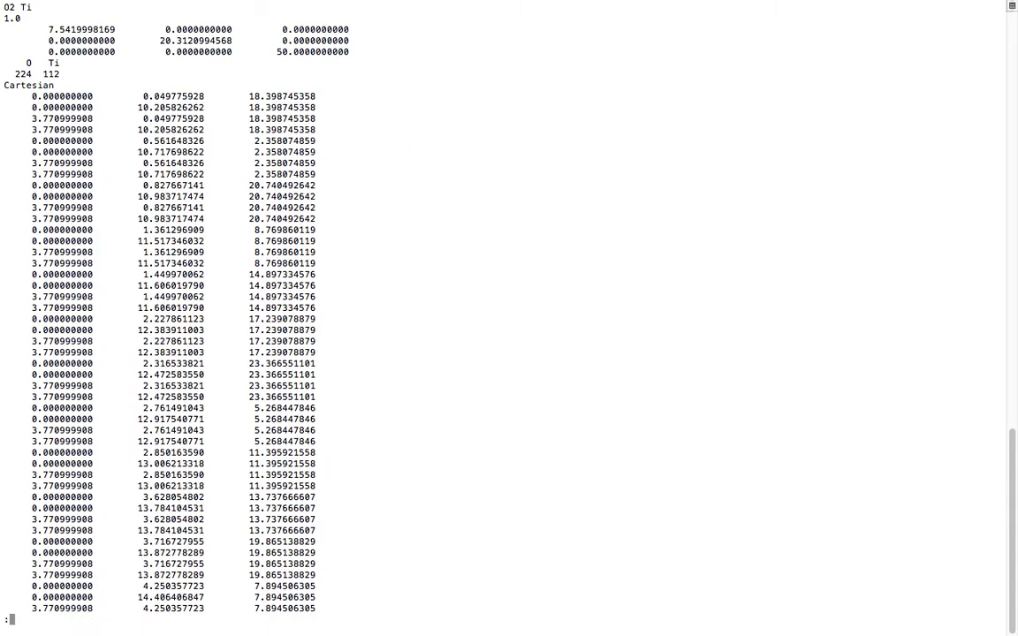
pyautogui.write('q')
pyautogui.press('Return')
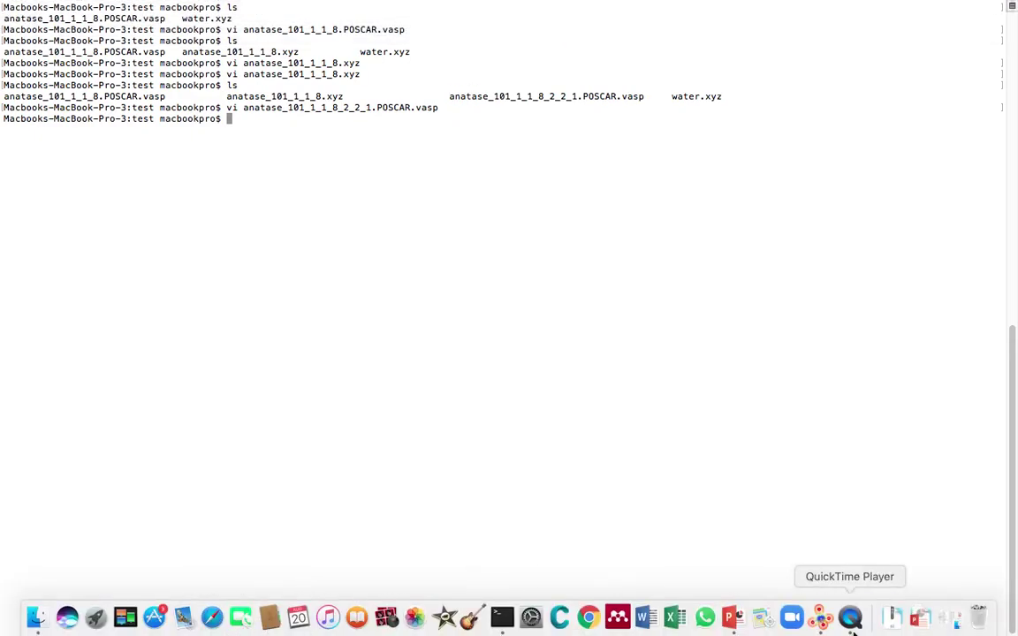
# Switch back to VESTA and delete the duplicate atoms lying on the supercell's far boundary along the a axis
pyautogui.click(822, 619)
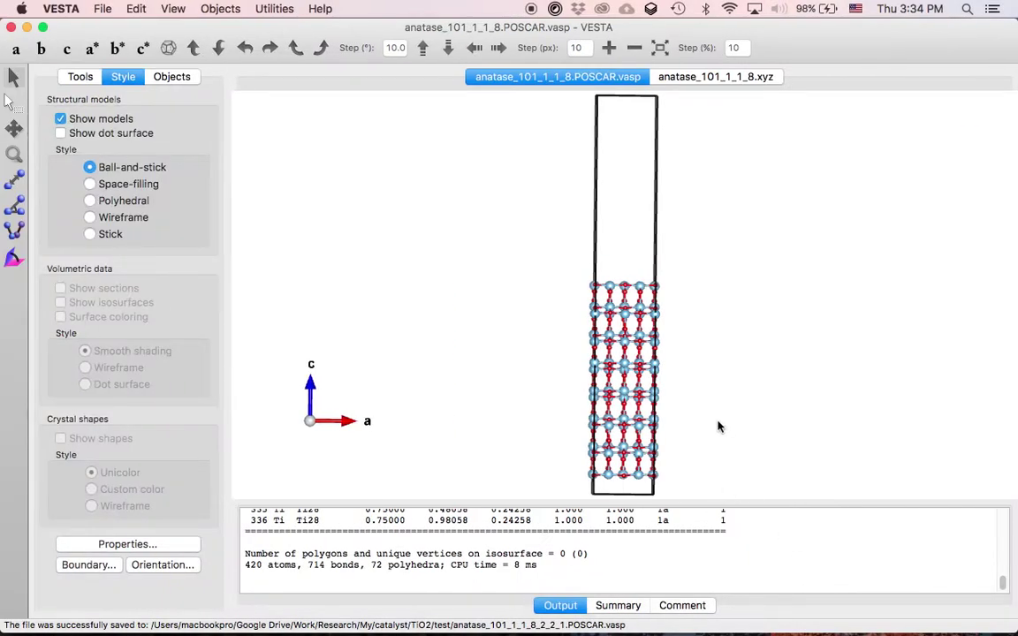
pyautogui.moveTo(718, 430)
pyautogui.mouseDown()
pyautogui.moveTo(712, 414)
pyautogui.moveTo(707, 425)
pyautogui.mouseUp()
pyautogui.click(12, 102)
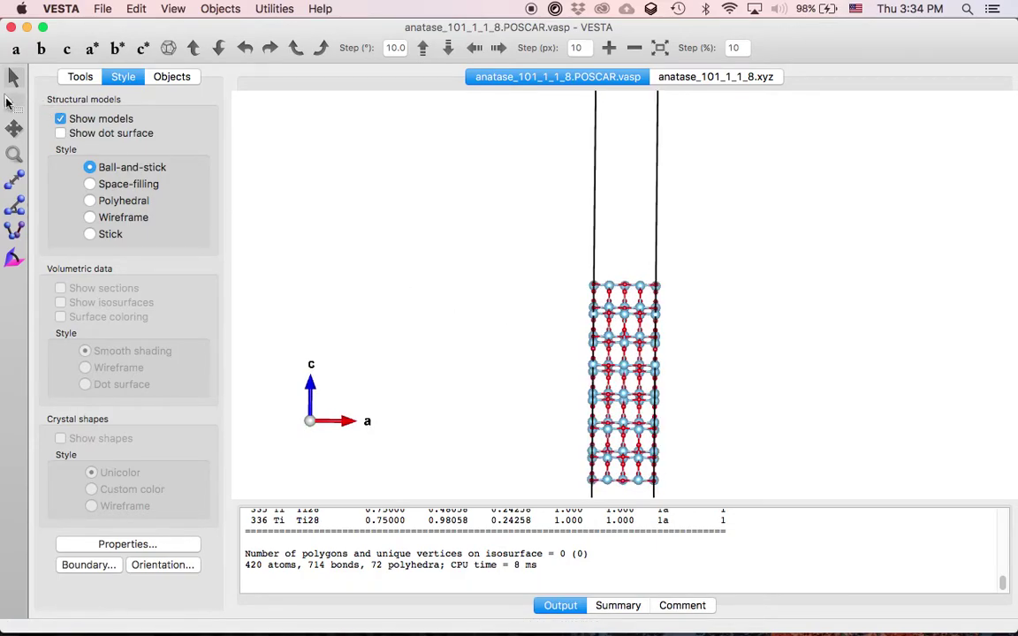
pyautogui.moveTo(674, 273); pyautogui.dragTo(653, 500)
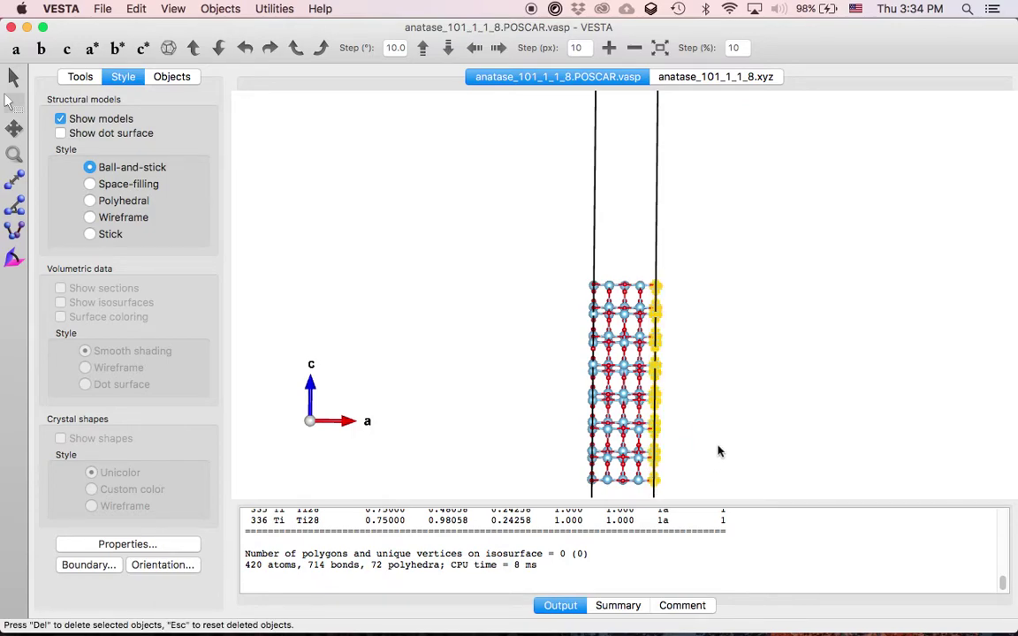
pyautogui.press('Delete')
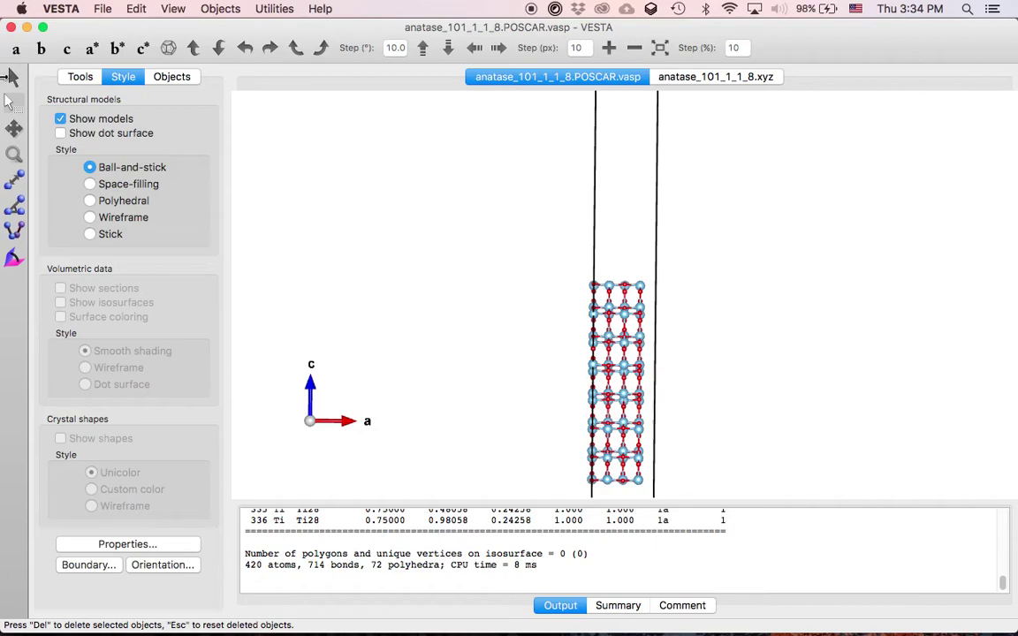
pyautogui.moveTo(455, 325); pyautogui.dragTo(678, 281)
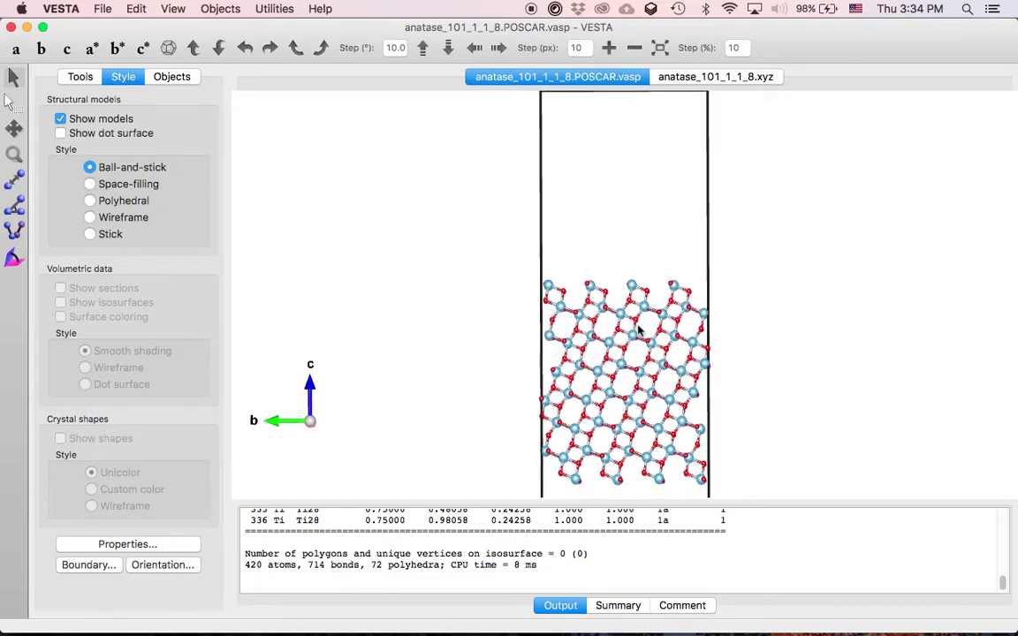
# Export the supercell as an XYZ file named anatase_101_1_1_8_2_2_1 in the test folder, leaving out the hidden atoms
pyautogui.moveTo(612, 340); pyautogui.dragTo(442, 358)
pyautogui.click(137, 10)
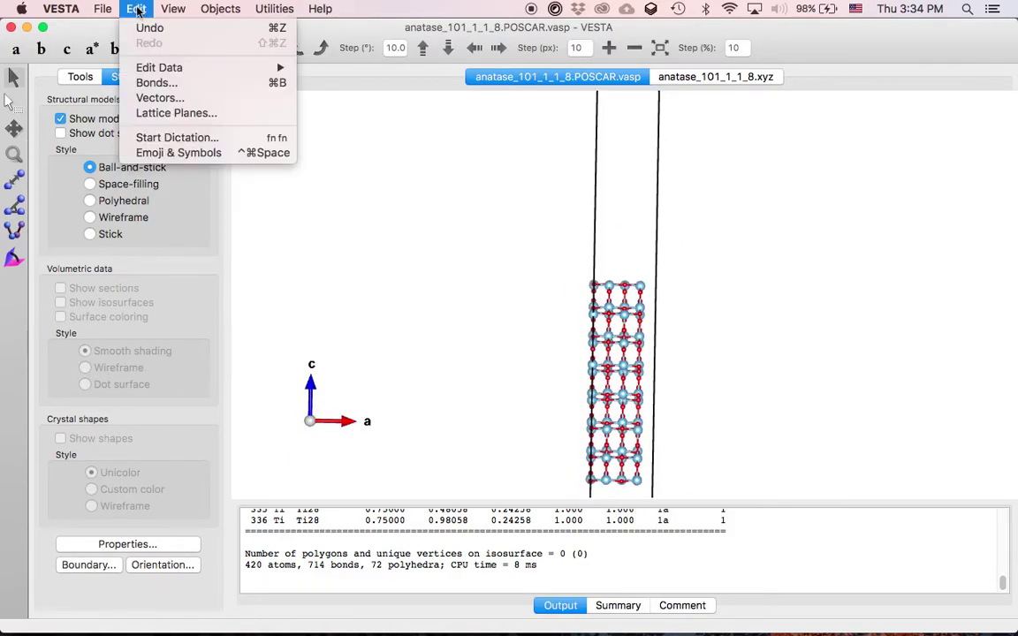
pyautogui.moveTo(112, 12)
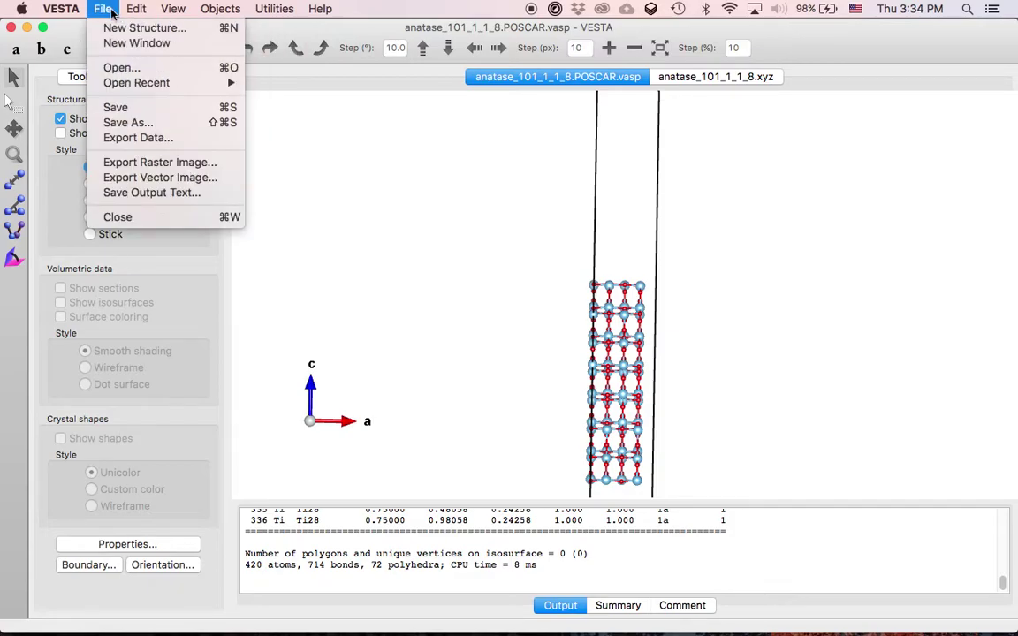
pyautogui.click(139, 138)
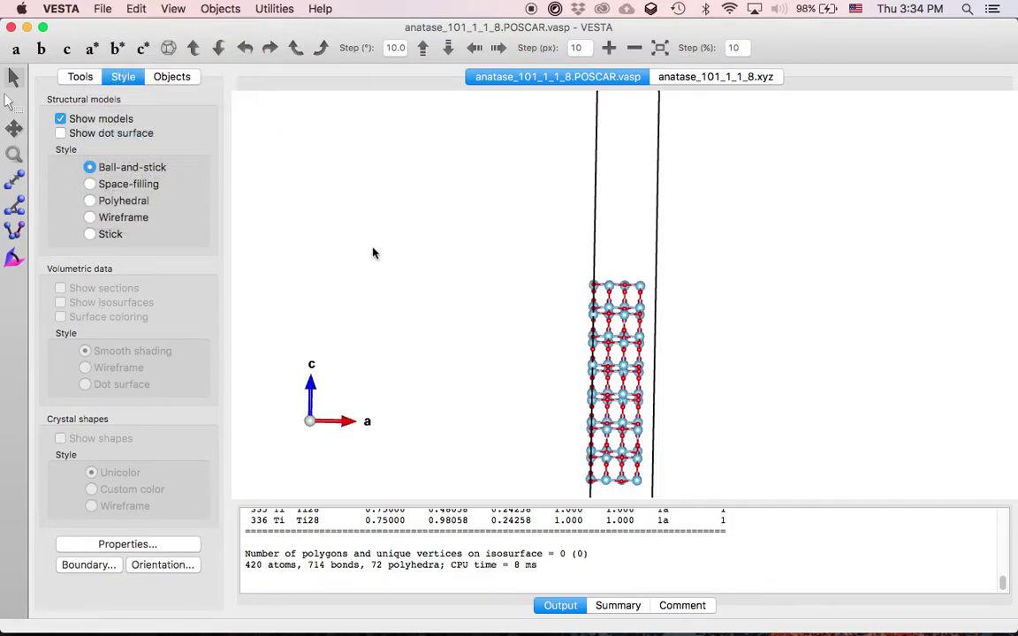
pyautogui.click(463, 251)
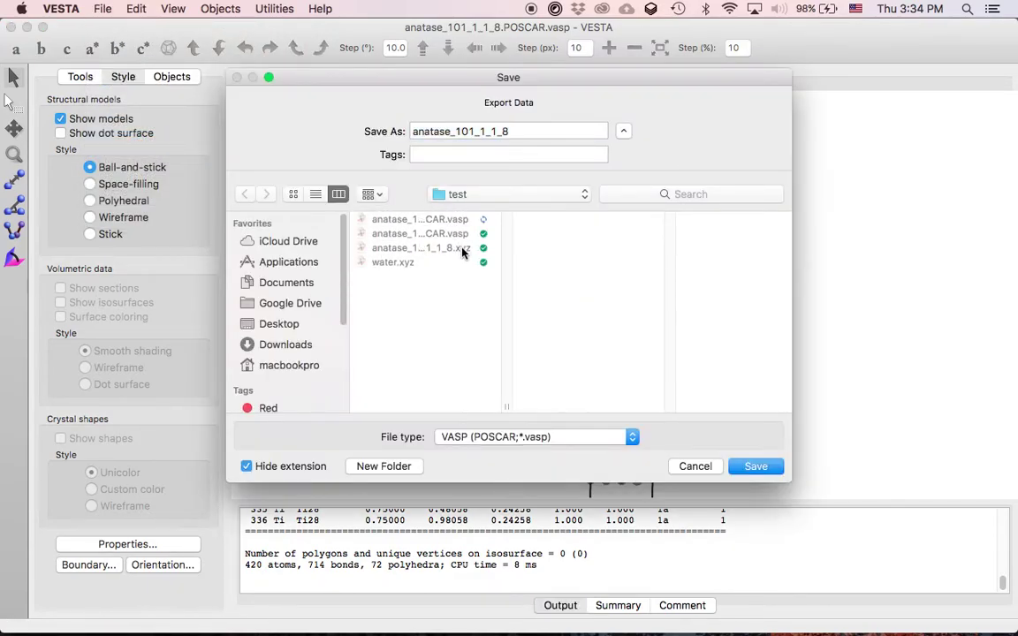
pyautogui.click(513, 437)
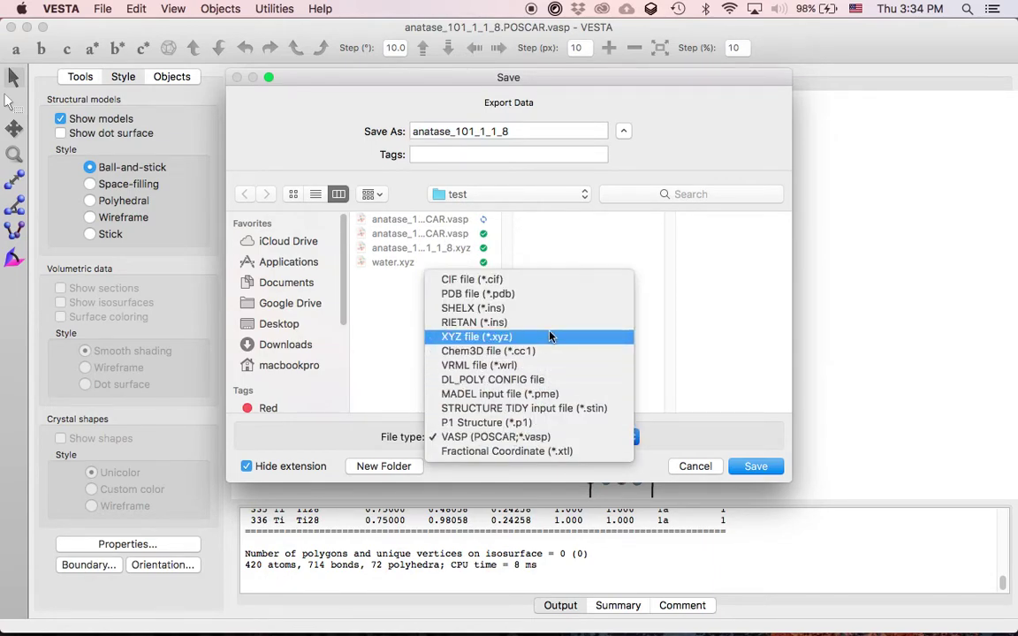
pyautogui.click(477, 337)
pyautogui.click(440, 233)
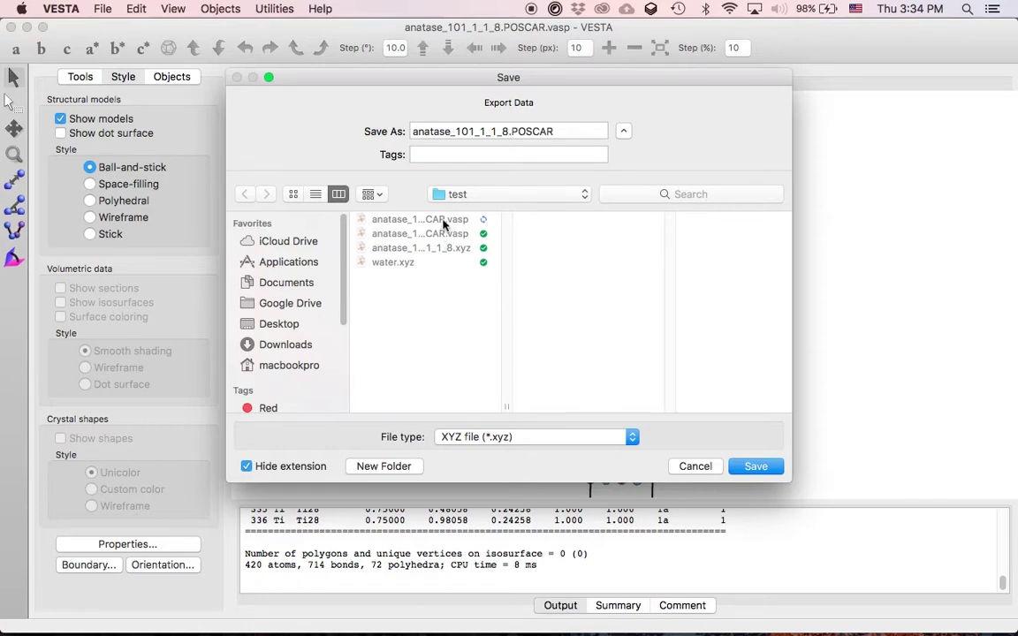
pyautogui.click(414, 220)
pyautogui.moveTo(599, 133); pyautogui.dragTo(552, 124)
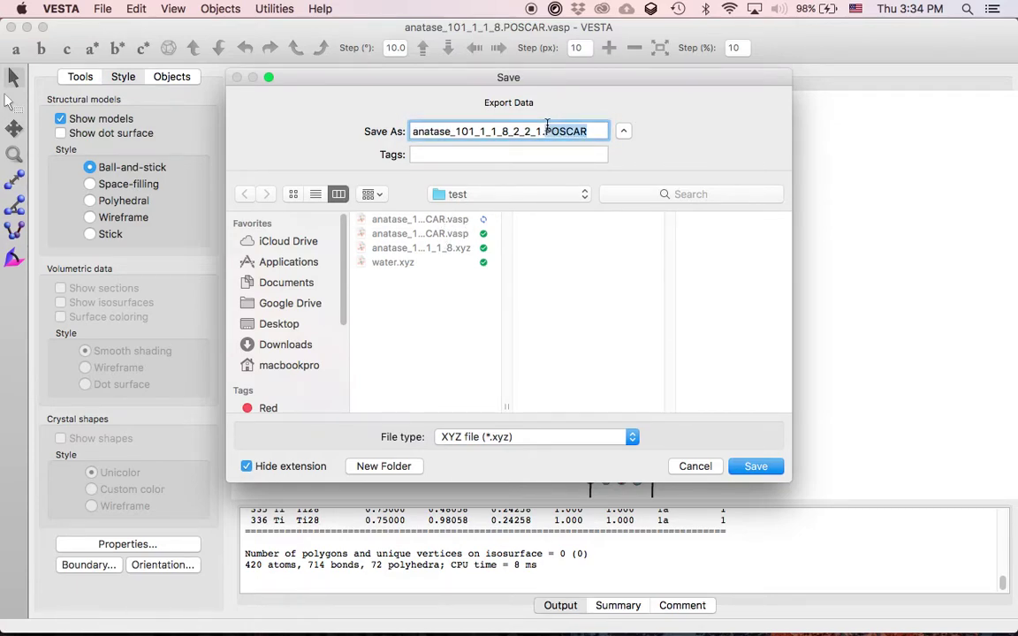
pyautogui.press('BackSpace')
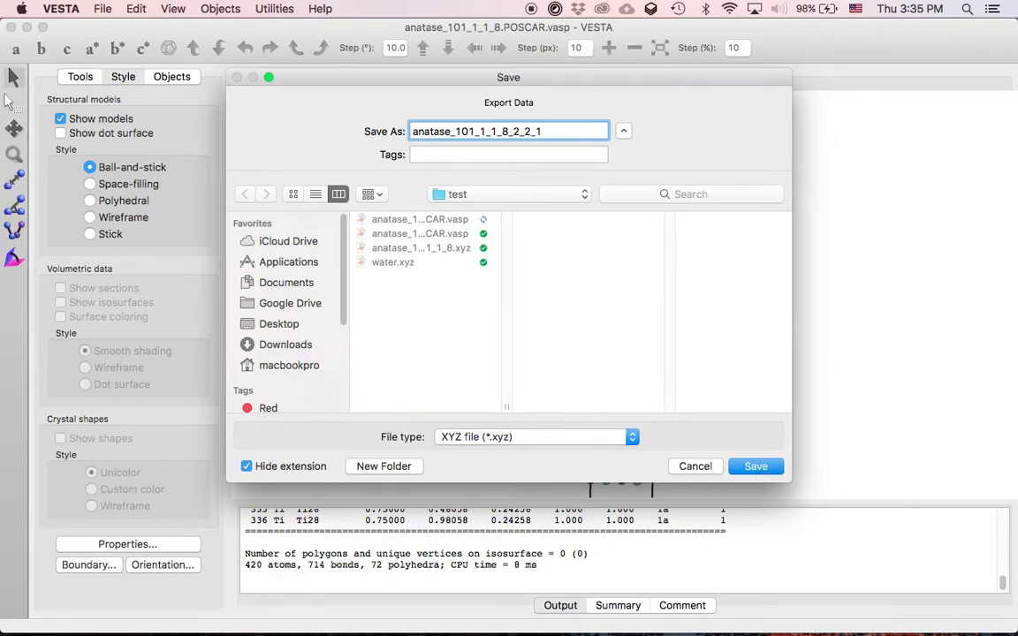
pyautogui.click(759, 470)
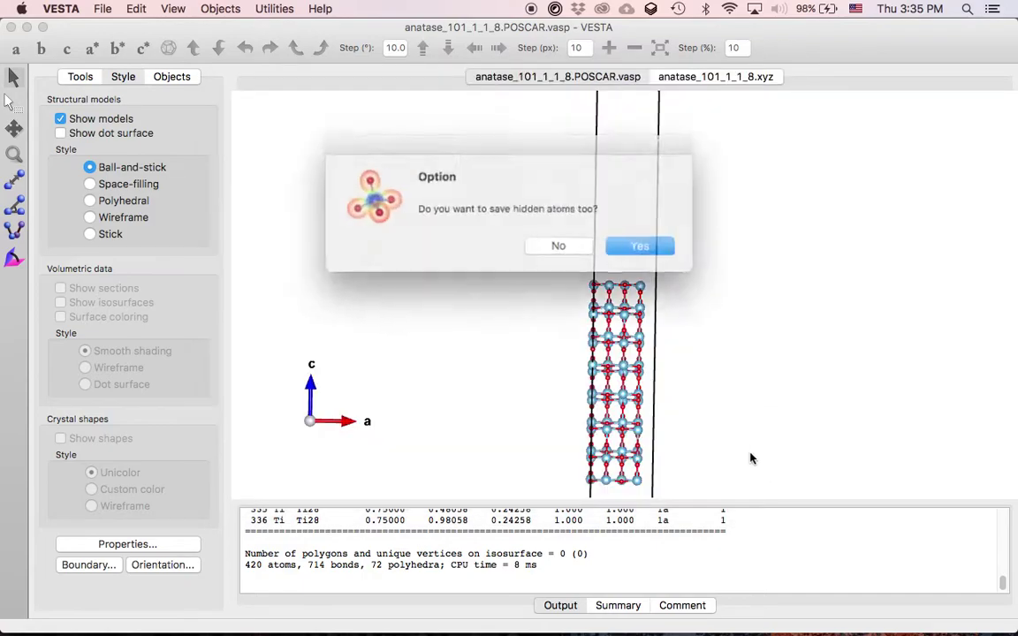
pyautogui.click(565, 245)
# Switch to Terminal, list the test folder, and open anatase_101_1_1_8_2_2_1.xyz in vi
pyautogui.moveTo(430, 618)
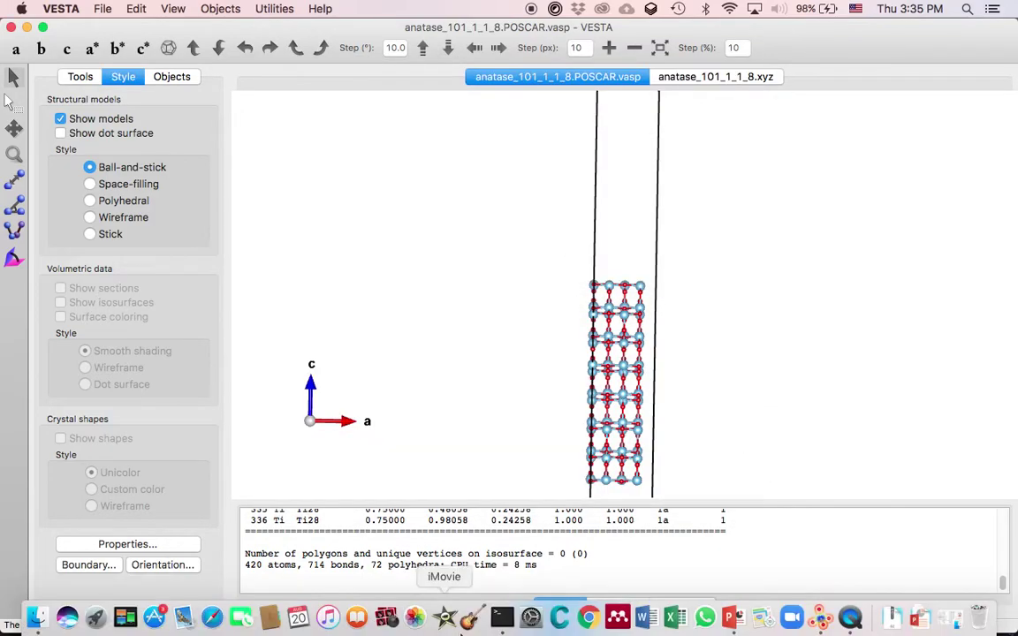
pyautogui.click(498, 619)
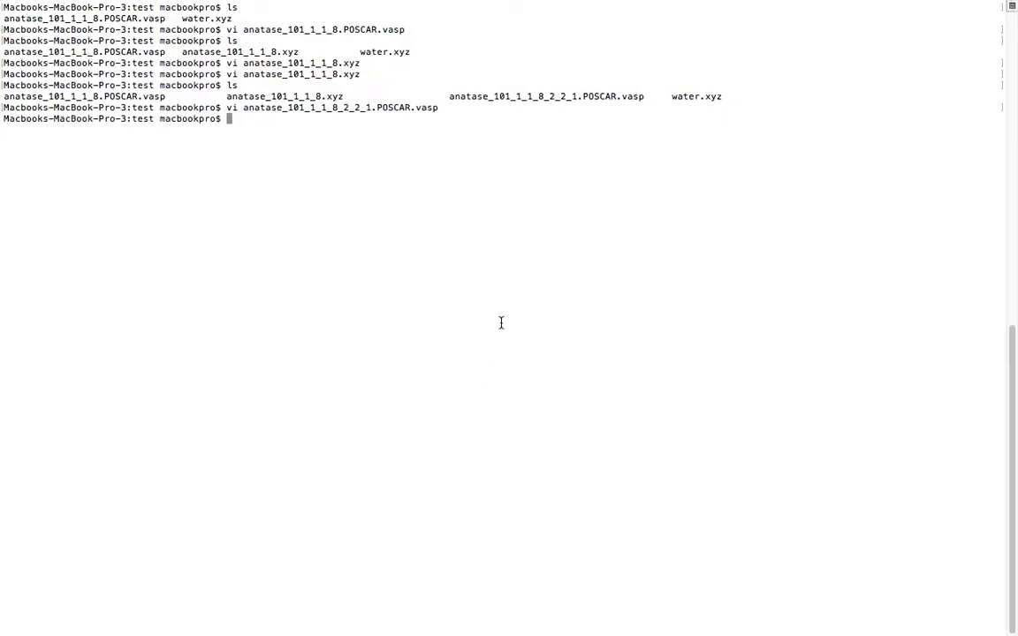
pyautogui.write('ls')
pyautogui.press('Return')
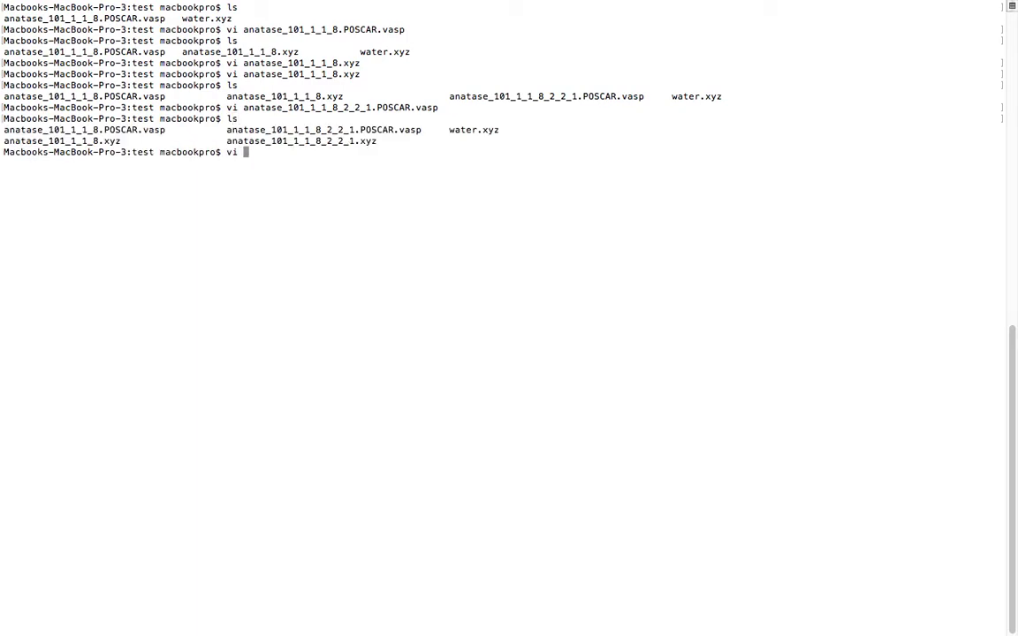
pyautogui.write('vi a')
pyautogui.press('Tab')
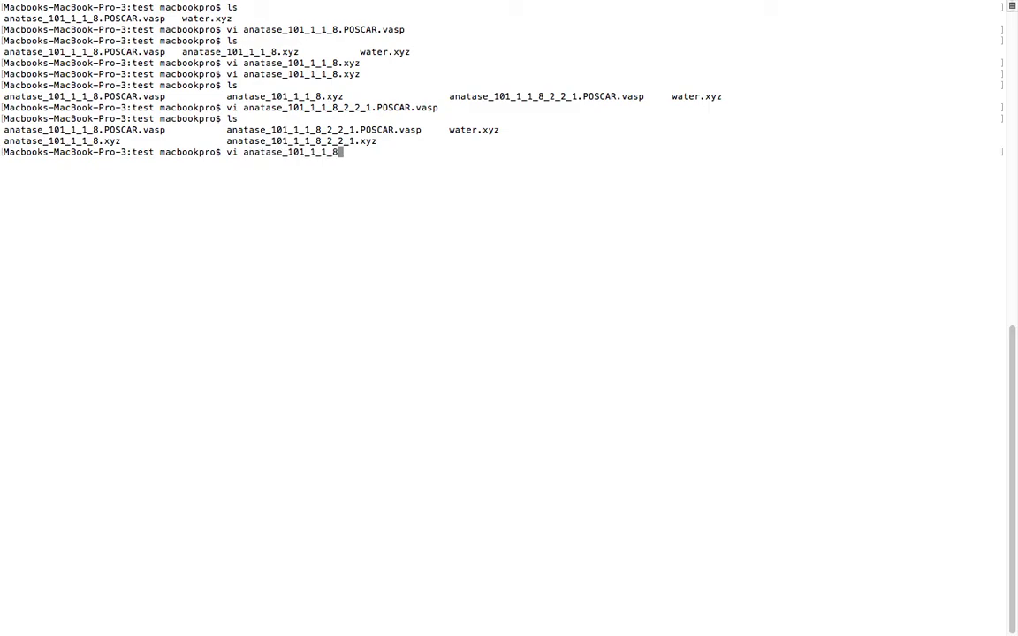
pyautogui.write('_2')
pyautogui.press('Tab')
pyautogui.write('x')
pyautogui.press('Tab')
pyautogui.press('Return')
# Examine the atom count and Cartesian coordinates in the supercell XYZ file, then quit vi and list the folder
pyautogui.press('j')
pyautogui.press('j')
pyautogui.press('j')
pyautogui.press('j')
pyautogui.press('j')
pyautogui.press('j')
pyautogui.press('j')
pyautogui.press('j')
pyautogui.press('j')
pyautogui.press('j')
pyautogui.press('j')
pyautogui.press('j')
pyautogui.press('j')
pyautogui.press('j')
pyautogui.press('j')
pyautogui.press('j')
pyautogui.press('j')
pyautogui.press('j')
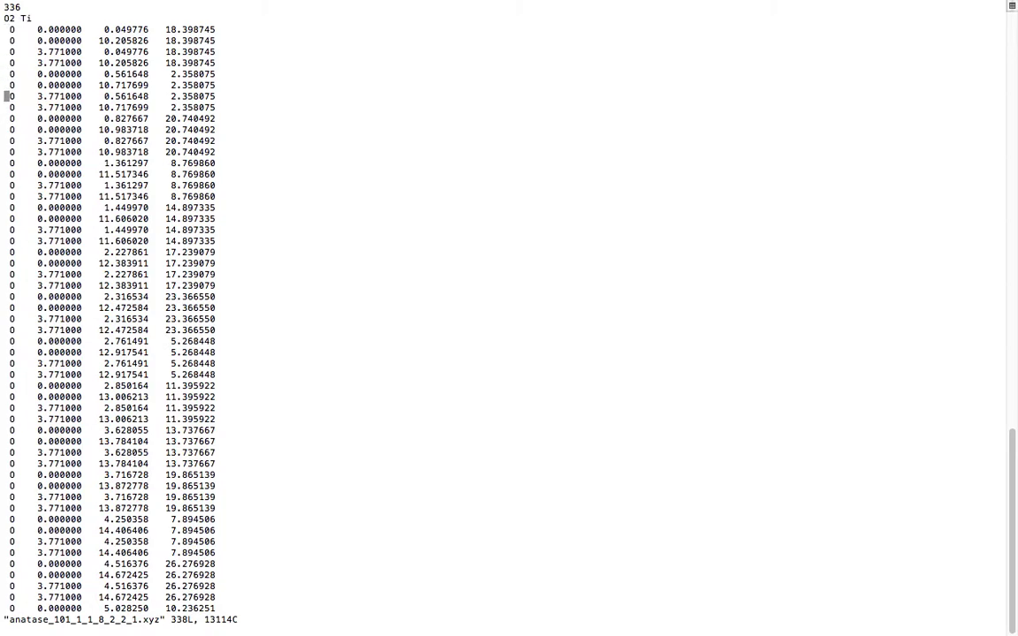
pyautogui.press('j')
pyautogui.press('j')
pyautogui.press('j')
pyautogui.press('j')
pyautogui.press('j')
pyautogui.press('j')
pyautogui.press('j')
pyautogui.press('j')
pyautogui.press('j')
pyautogui.press('j')
pyautogui.press('j')
pyautogui.press('j')
pyautogui.press('j')
pyautogui.press('j')
pyautogui.press('j')
pyautogui.press('j')
pyautogui.press('j')
pyautogui.press('j')
pyautogui.press('j')
pyautogui.press('j')
pyautogui.press('j')
pyautogui.press('j')
pyautogui.press('j')
pyautogui.press('j')
pyautogui.press('j')
pyautogui.press('j')
pyautogui.press('j')
pyautogui.press('j')
pyautogui.press('j')
pyautogui.press('j')
pyautogui.press('j')
pyautogui.press('j')
pyautogui.press('j')
pyautogui.press('j')
pyautogui.press('j')
pyautogui.press('j')
pyautogui.press('j')
pyautogui.press('j')
pyautogui.press('j')
pyautogui.press('j')
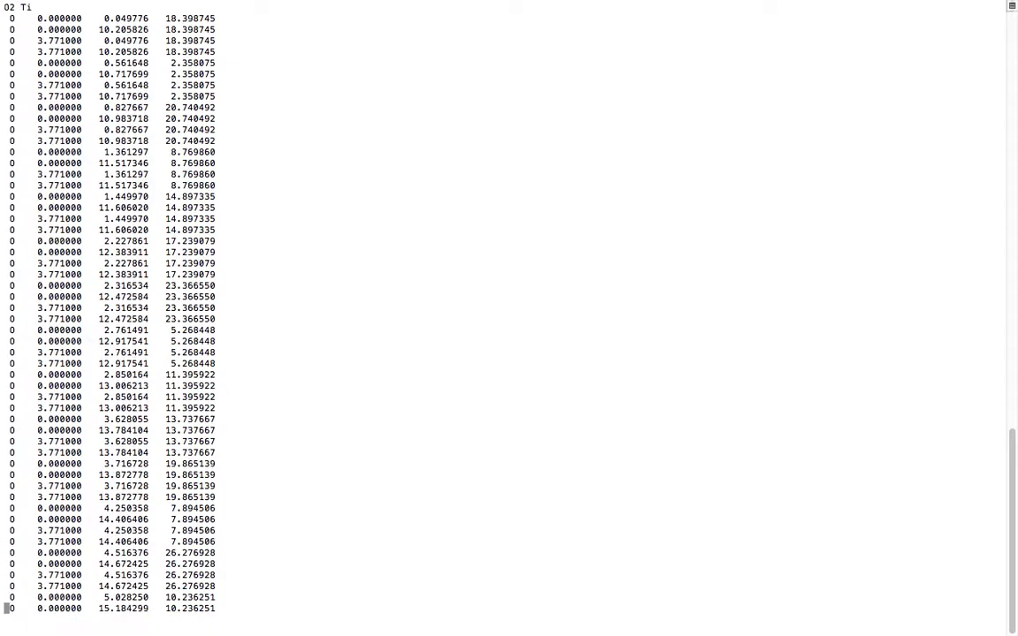
pyautogui.press('j')
pyautogui.press('j')
pyautogui.press('j')
pyautogui.press('j')
pyautogui.press('j')
pyautogui.press('j')
pyautogui.press('j')
pyautogui.press('j')
pyautogui.press('j')
pyautogui.press('j')
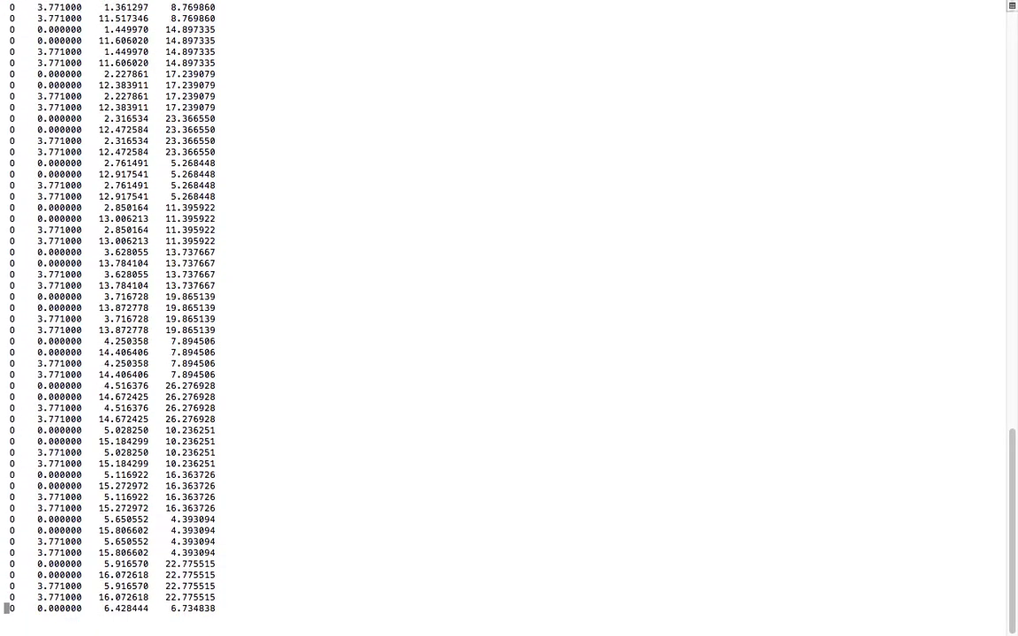
pyautogui.write(':')
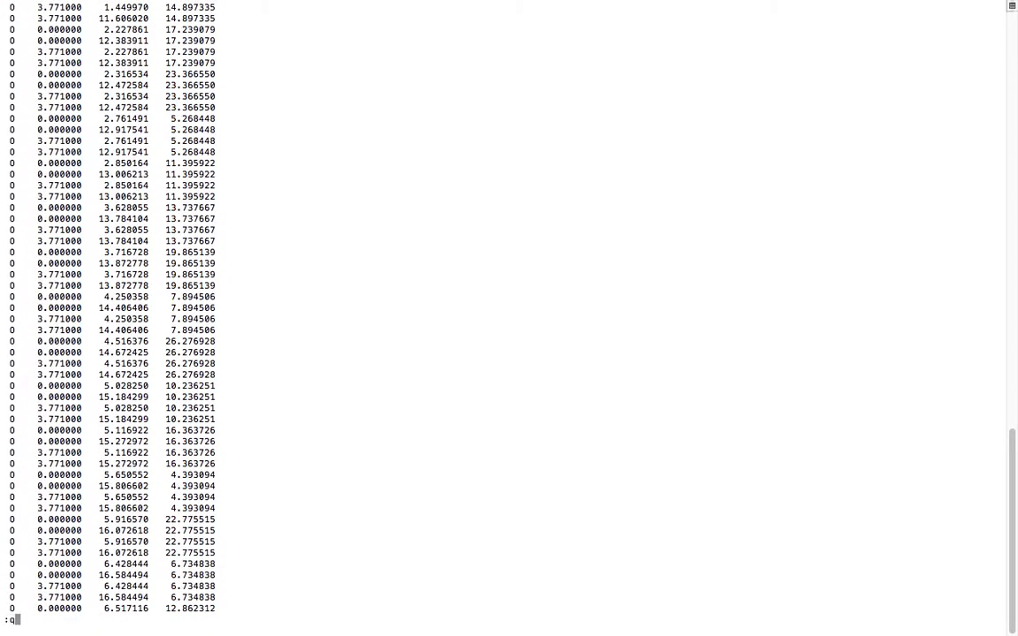
pyautogui.write('q')
pyautogui.press('Return')
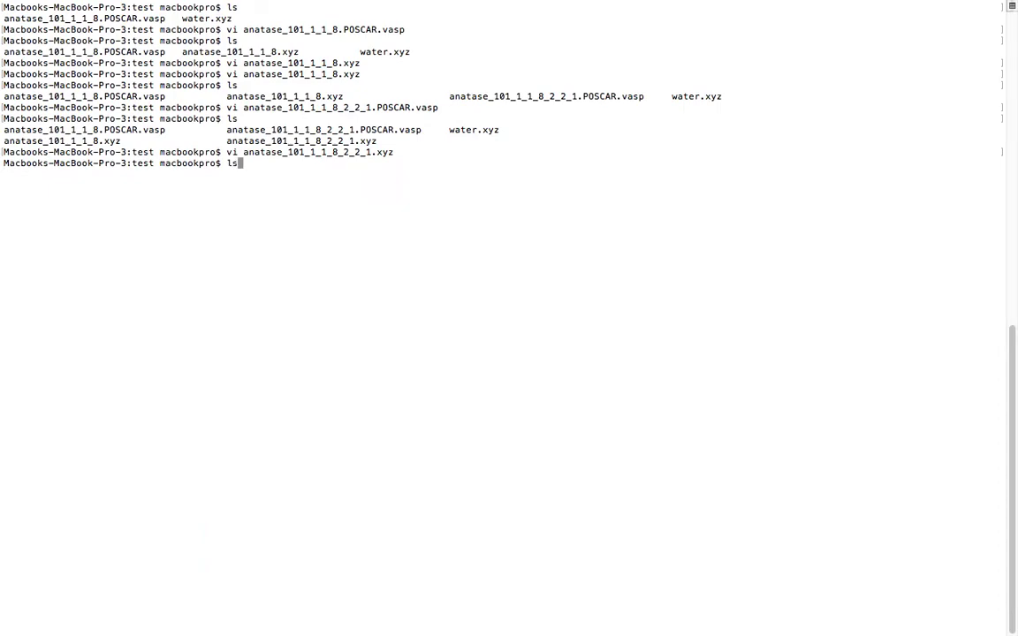
pyautogui.write('ls')
pyautogui.press('Return')
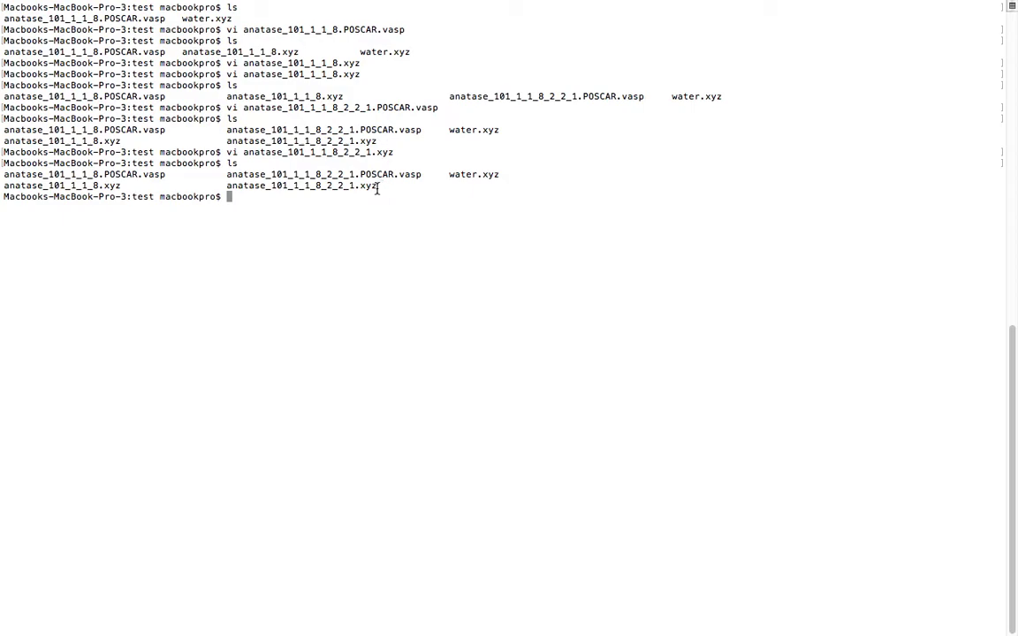
# Switch to VESTA and open anatase_101_1_1_8_2_2_1.xyz from the test folder
pyautogui.moveTo(546, 630)
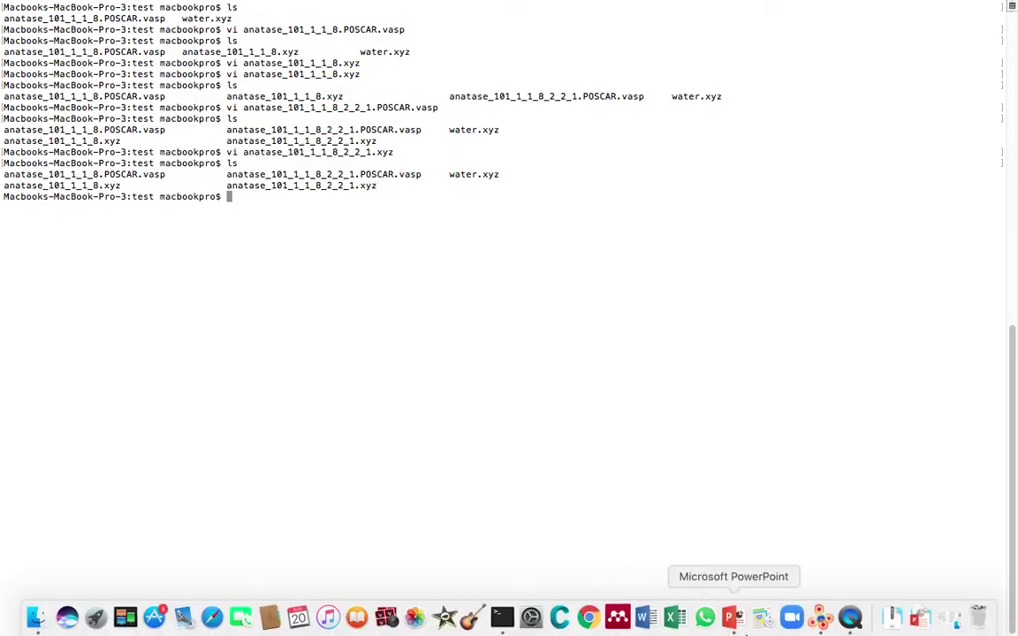
pyautogui.click(823, 626)
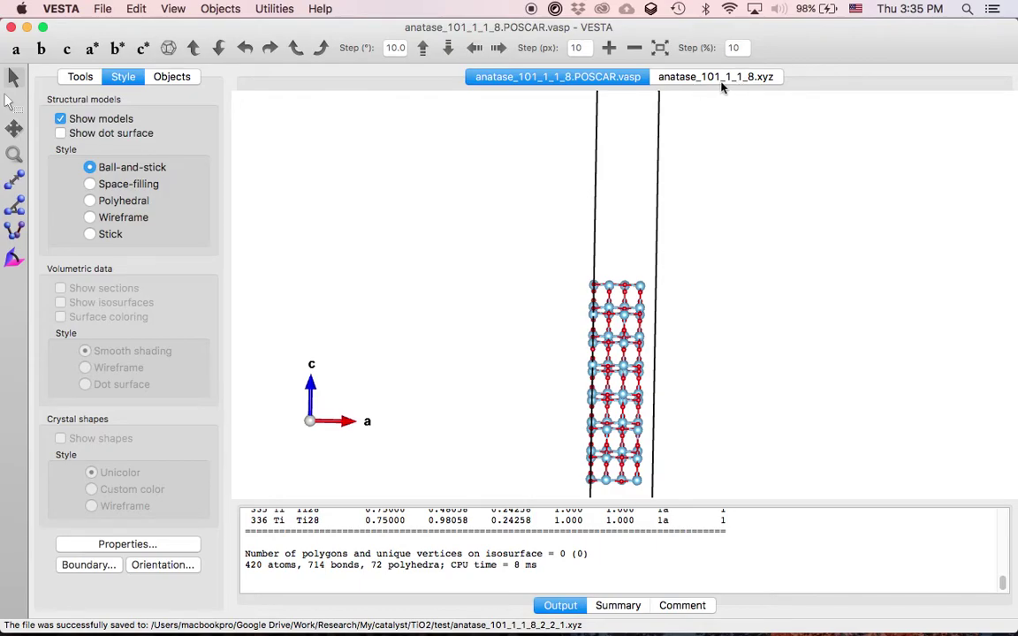
pyautogui.click(103, 9)
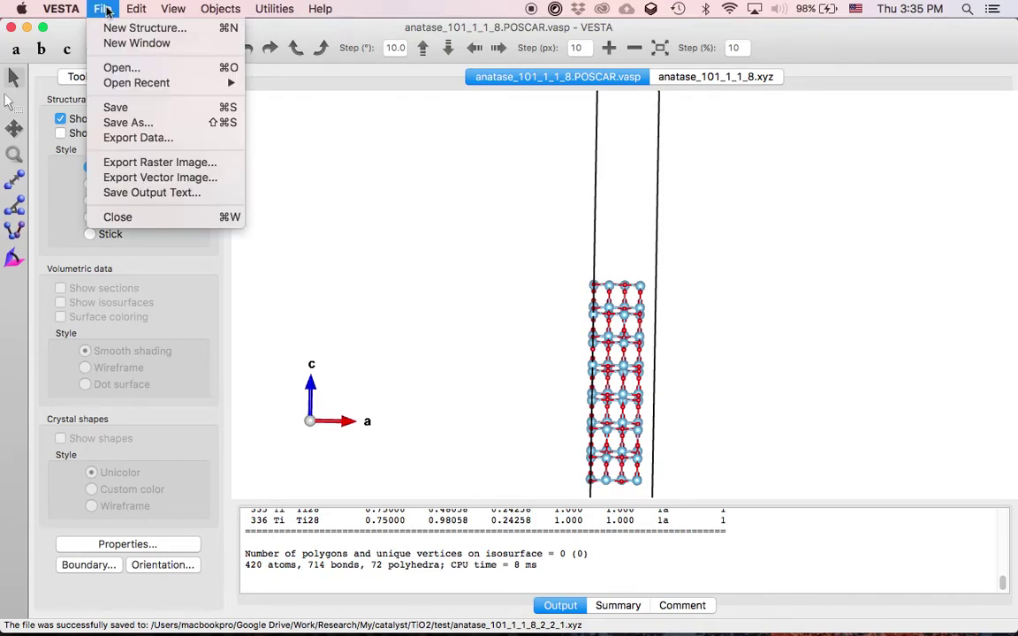
pyautogui.moveTo(148, 85)
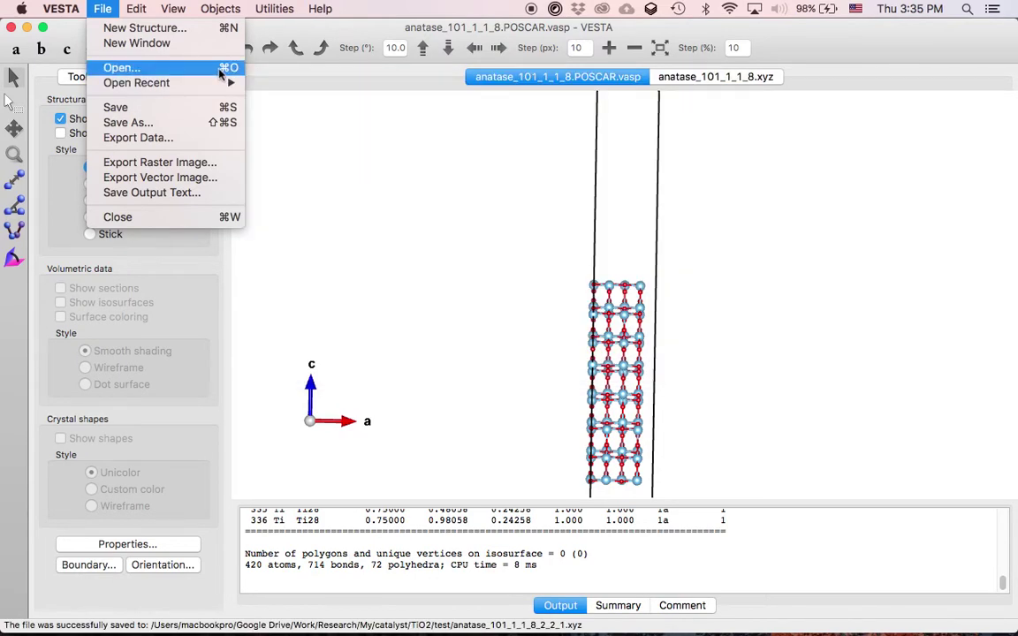
pyautogui.click(115, 67)
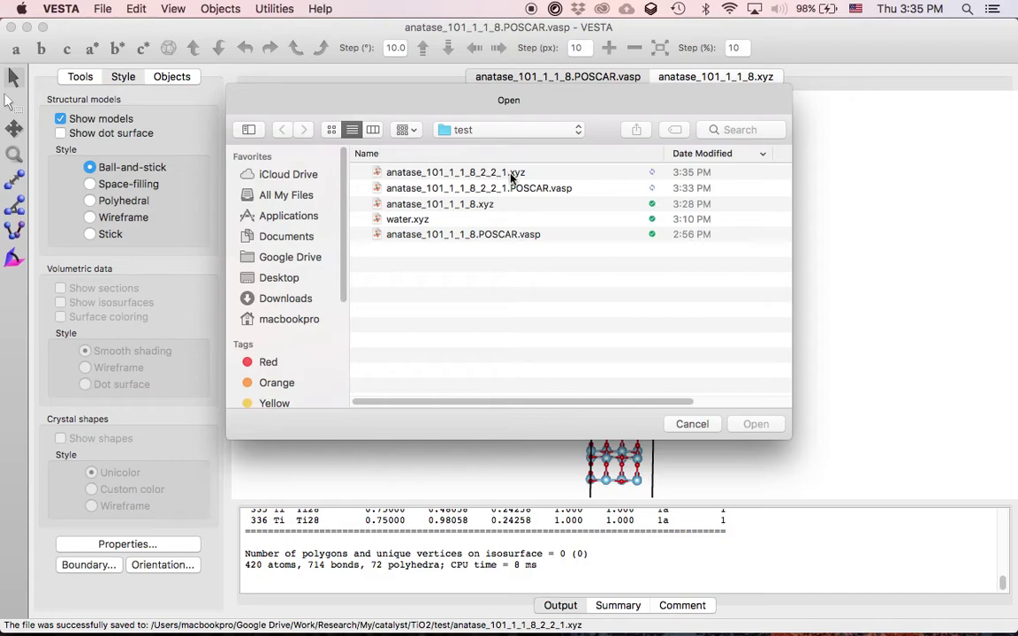
pyautogui.click(516, 175)
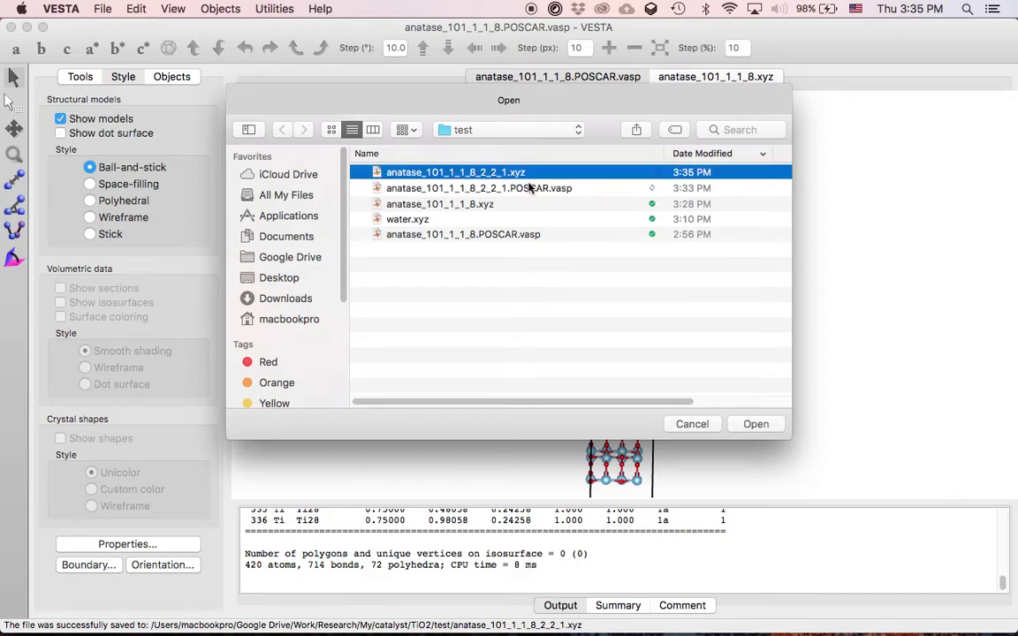
pyautogui.click(756, 424)
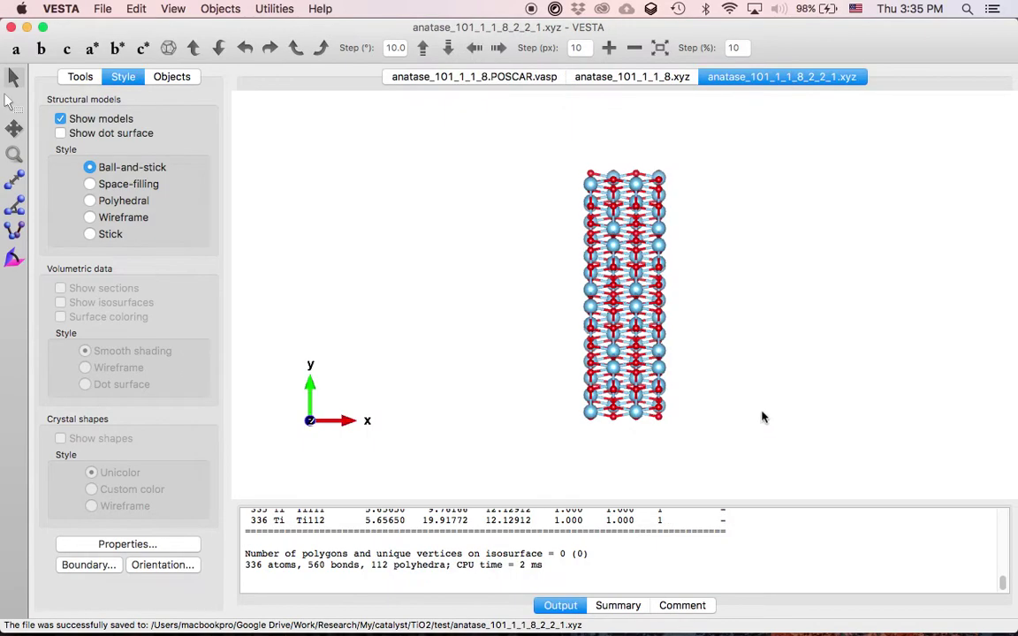
# Compare the exported XYZ structure with the POSCAR supercell along different axes, checking the boundary atoms and the unit cell
pyautogui.moveTo(734, 361); pyautogui.dragTo(926, 280)
pyautogui.click(475, 77)
pyautogui.moveTo(648, 363)
pyautogui.mouseDown()
pyautogui.moveTo(789, 358)
pyautogui.moveTo(864, 374)
pyautogui.moveTo(876, 358)
pyautogui.moveTo(643, 359)
pyautogui.mouseUp()
pyautogui.click(723, 77)
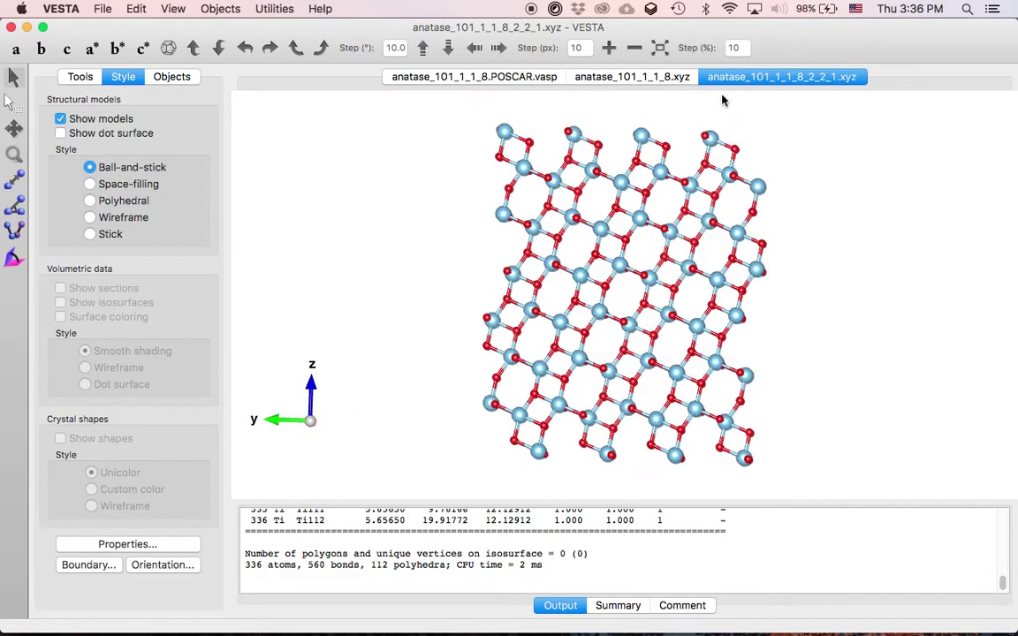
pyautogui.moveTo(675, 254); pyautogui.dragTo(706, 271)
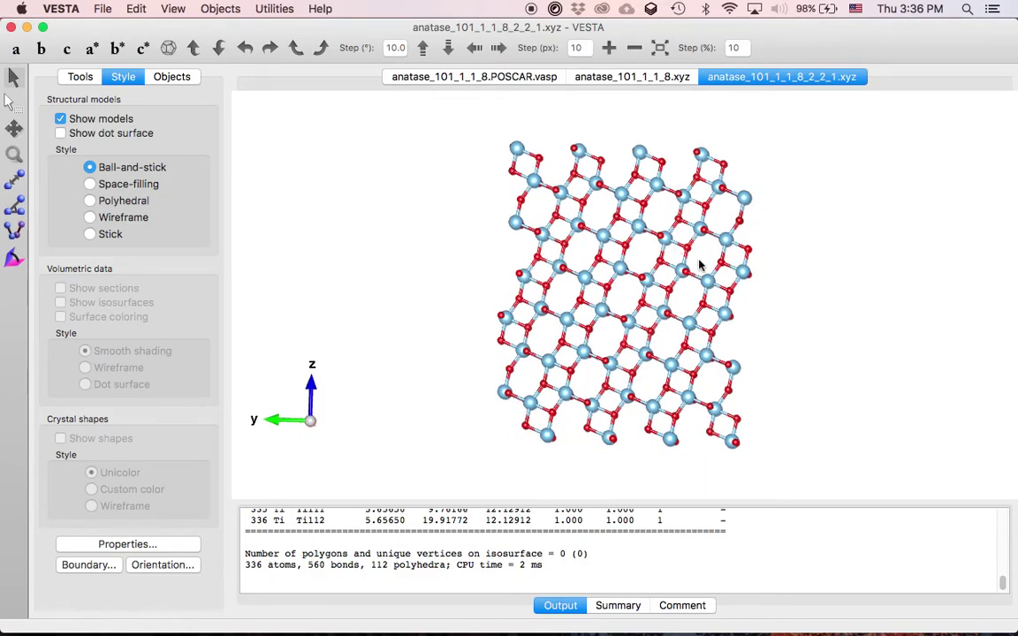
pyautogui.moveTo(663, 237); pyautogui.dragTo(551, 268)
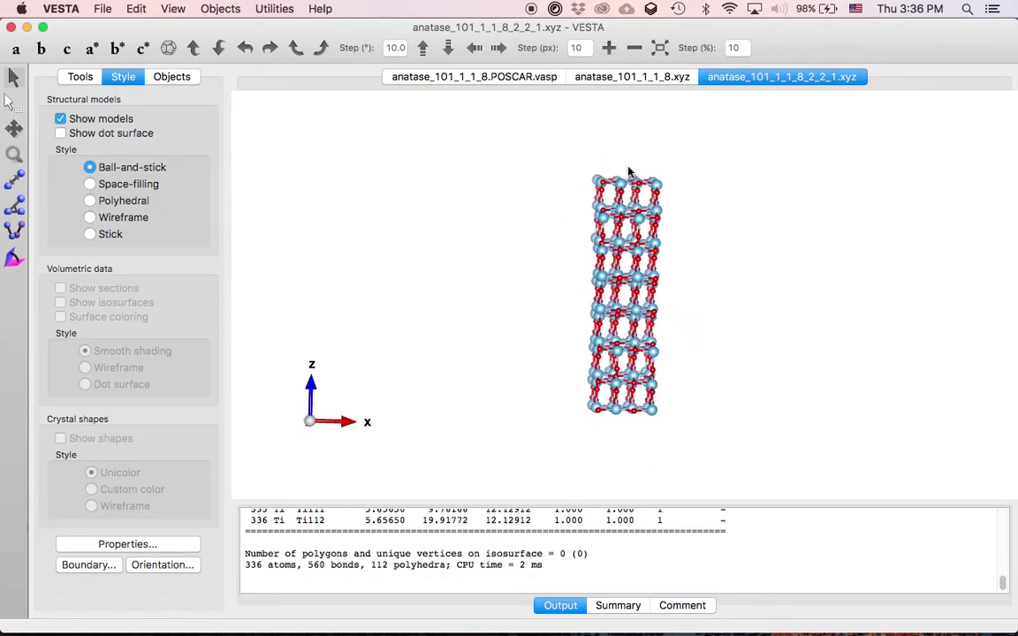
pyautogui.click(517, 76)
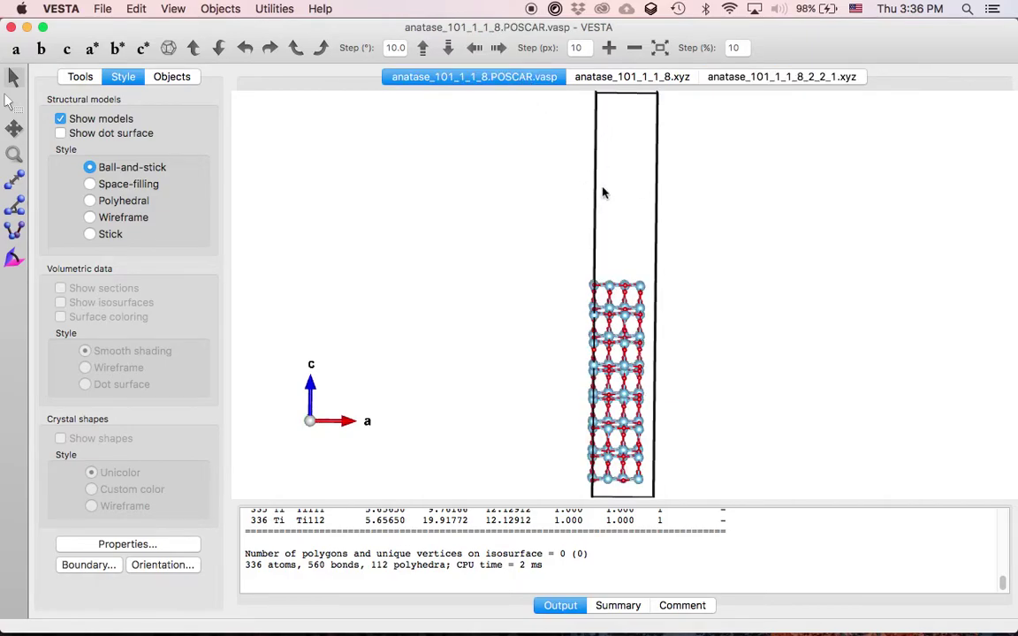
pyautogui.click(756, 78)
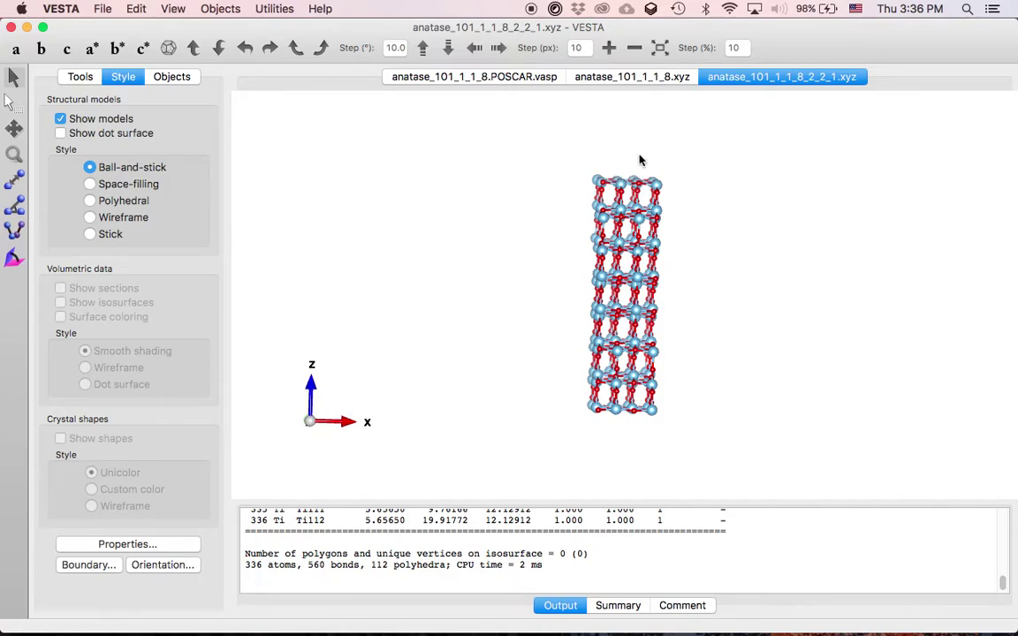
pyautogui.moveTo(705, 231); pyautogui.dragTo(665, 218)
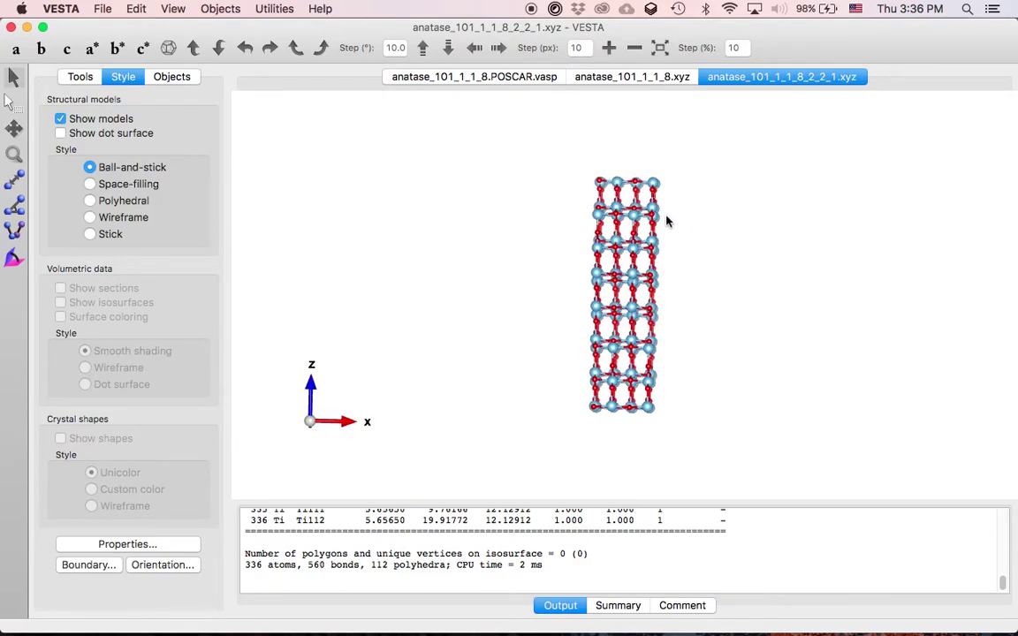
# Import water.xyz from the test folder as a second phase in the anatase_101_1_1_8_2_2_1.xyz structure and confirm
pyautogui.click(101, 9)
pyautogui.moveTo(137, 9)
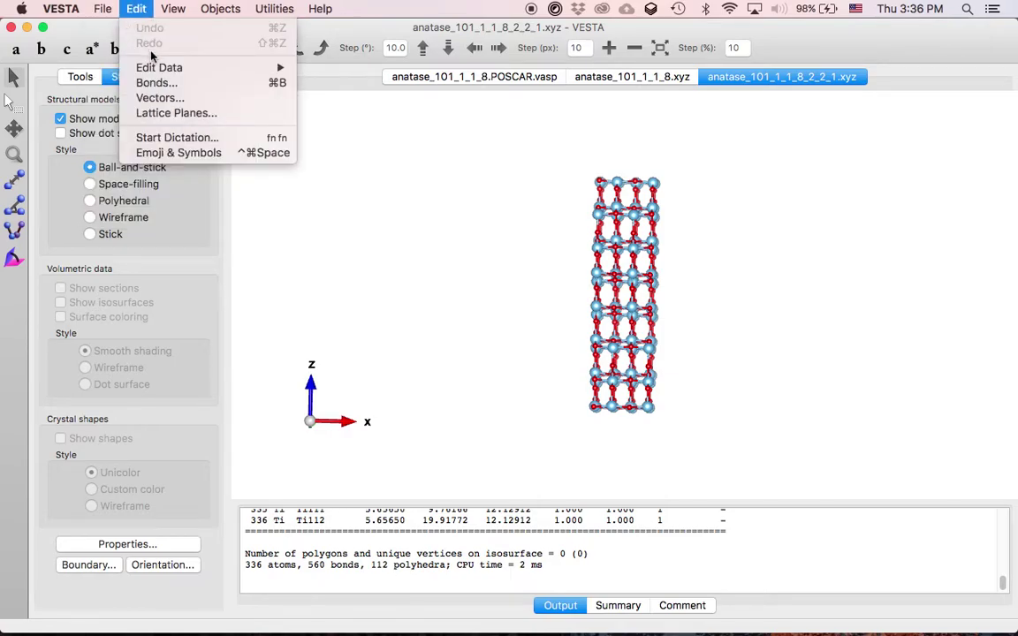
pyautogui.moveTo(212, 67)
pyautogui.click(369, 67)
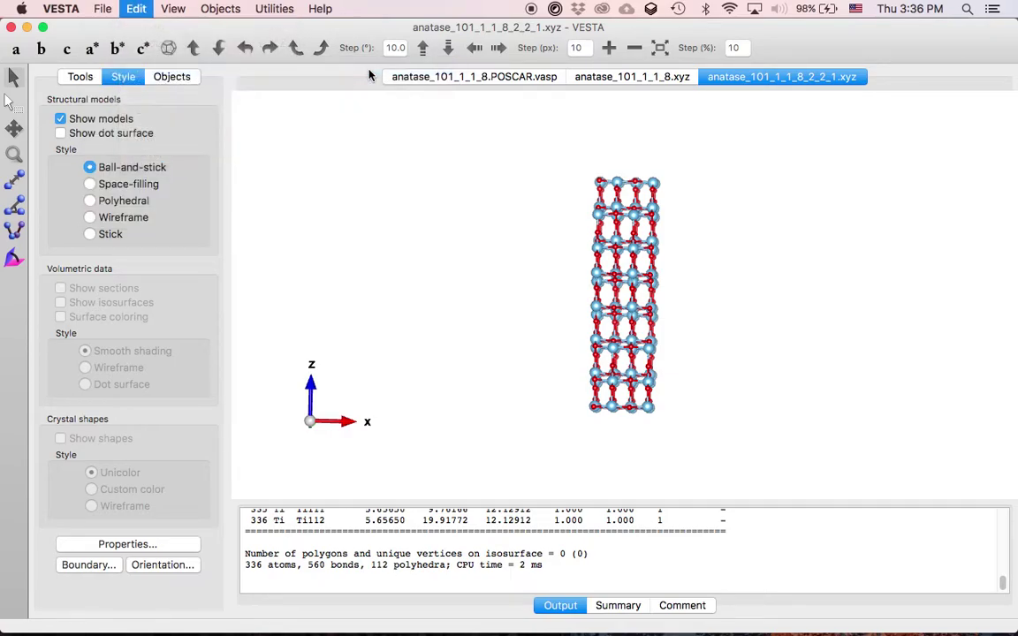
pyautogui.click(118, 100)
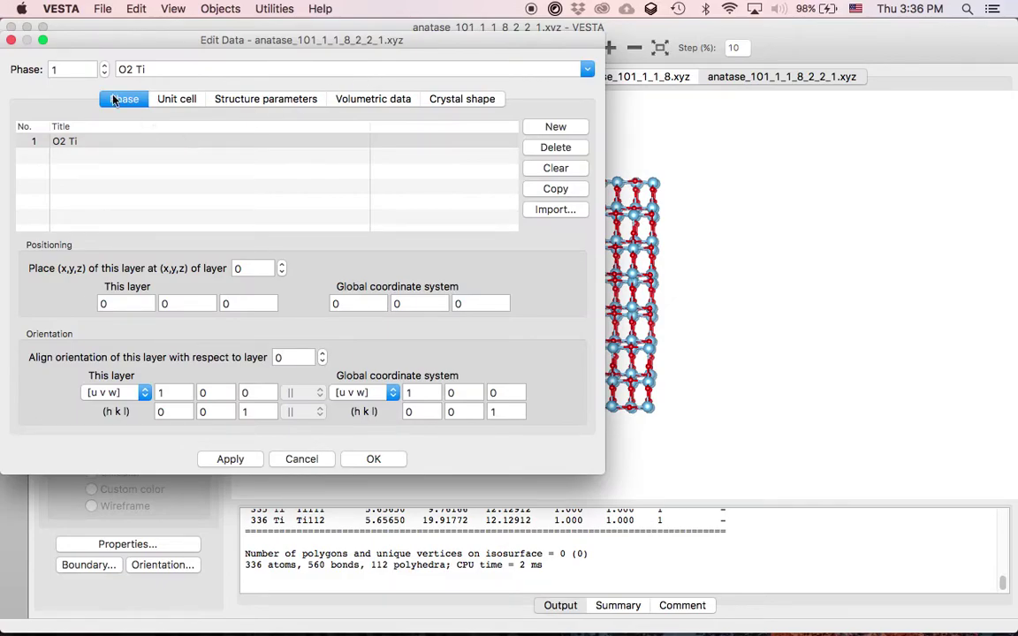
pyautogui.click(566, 216)
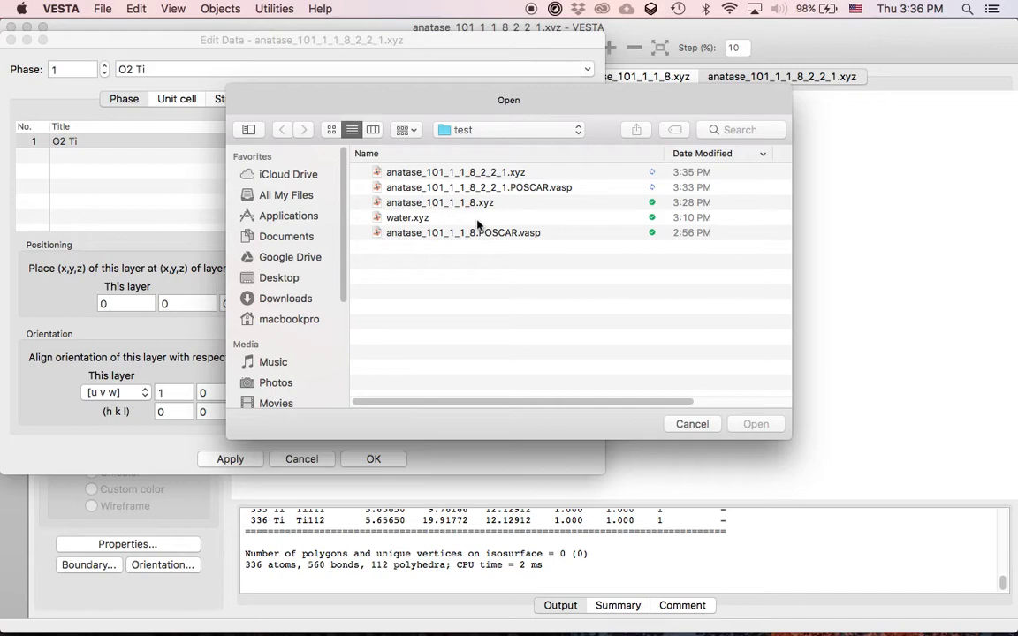
pyautogui.click(478, 221)
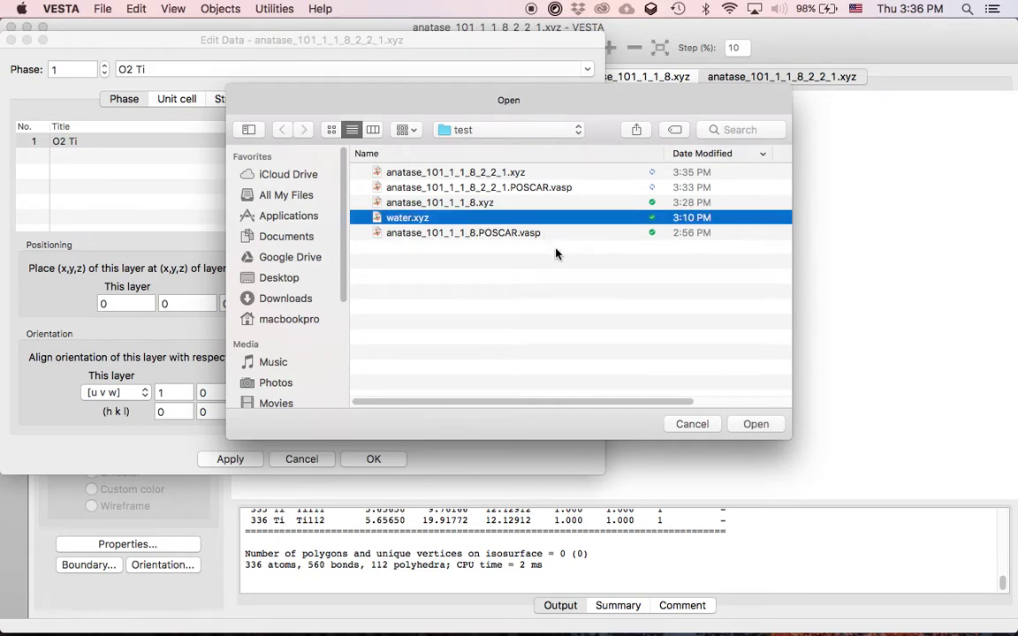
pyautogui.click(756, 425)
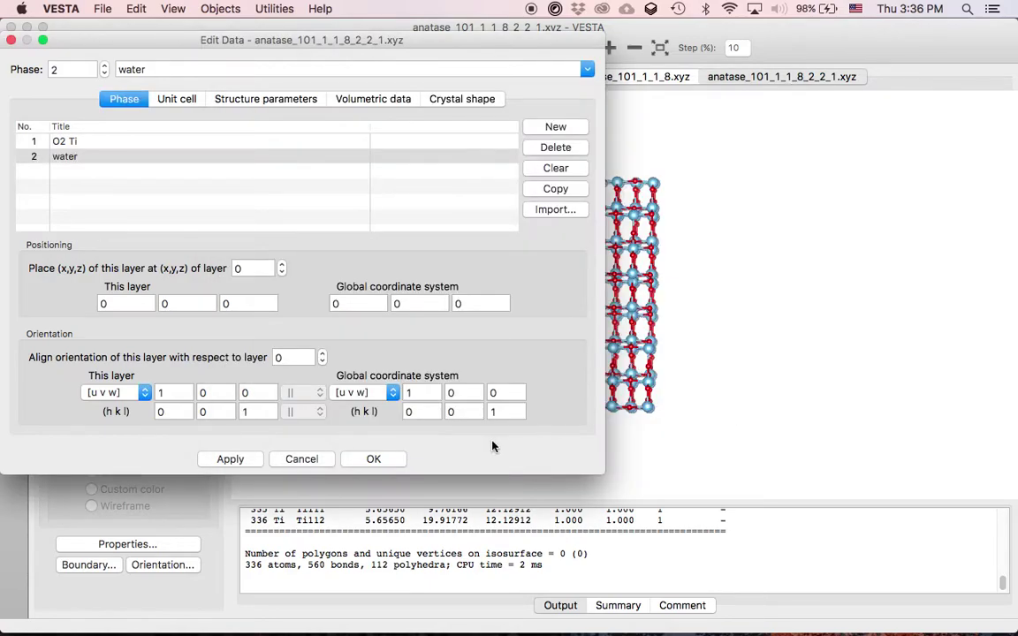
pyautogui.moveTo(521, 40); pyautogui.dragTo(407, 41)
pyautogui.click(307, 463)
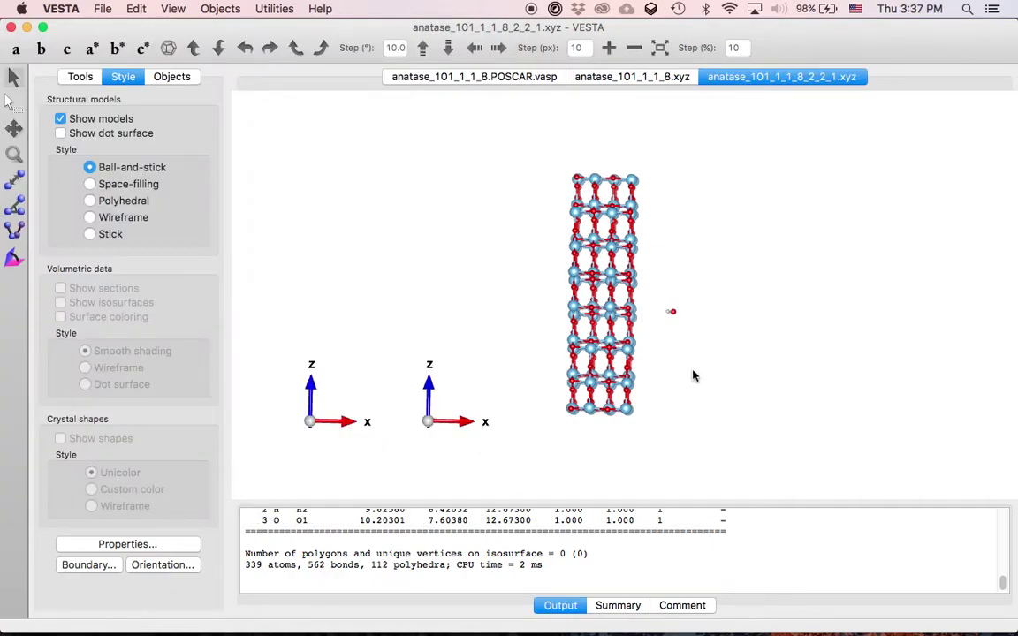
# Raise the water phase relative to the slab by setting its global z position to 10 in the phase data and applying it
pyautogui.moveTo(693, 375)
pyautogui.mouseDown()
pyautogui.moveTo(666, 368)
pyautogui.moveTo(693, 377)
pyautogui.mouseUp()
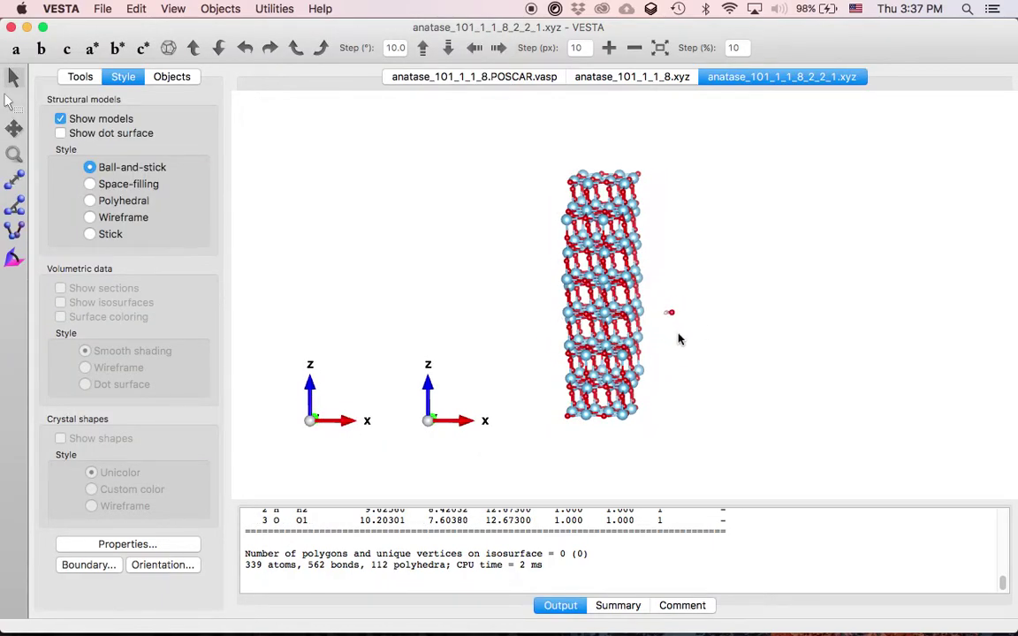
pyautogui.moveTo(672, 347)
pyautogui.mouseDown()
pyautogui.moveTo(700, 331)
pyautogui.moveTo(691, 339)
pyautogui.mouseUp()
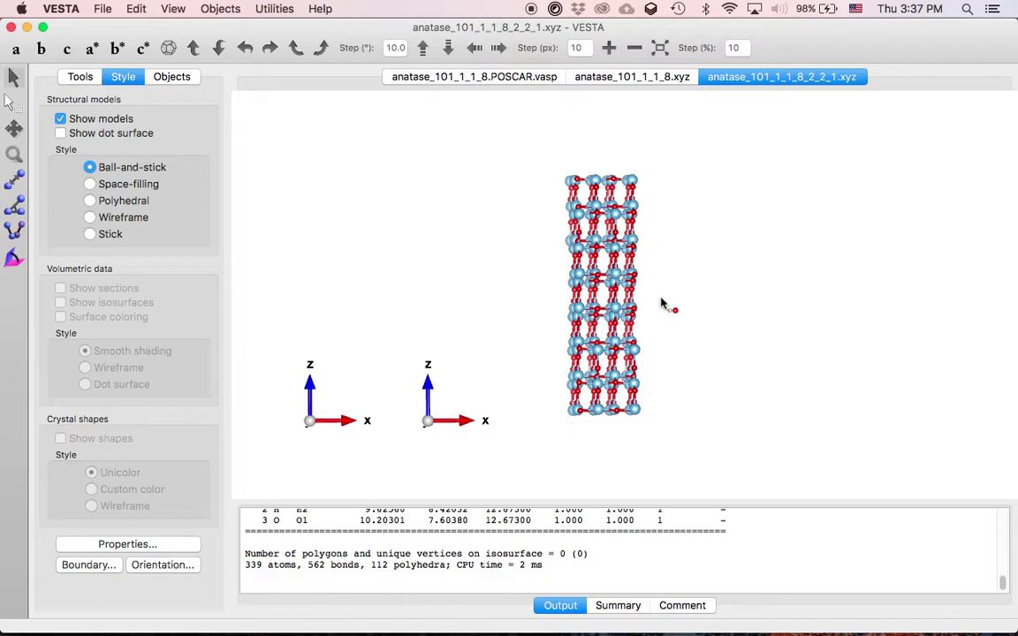
pyautogui.moveTo(675, 295); pyautogui.dragTo(674, 302)
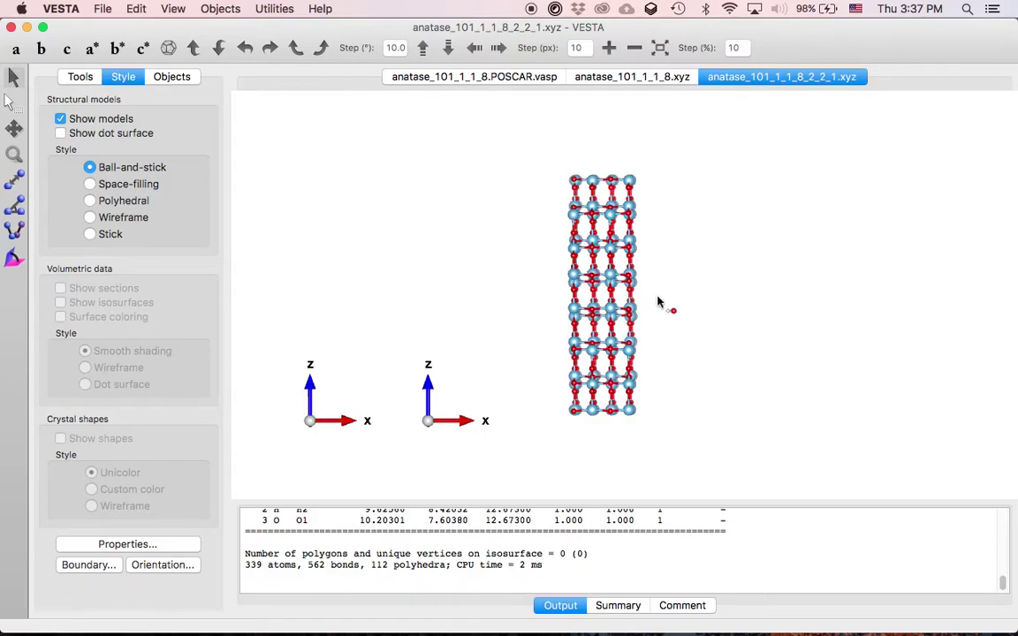
pyautogui.moveTo(687, 292); pyautogui.dragTo(665, 289)
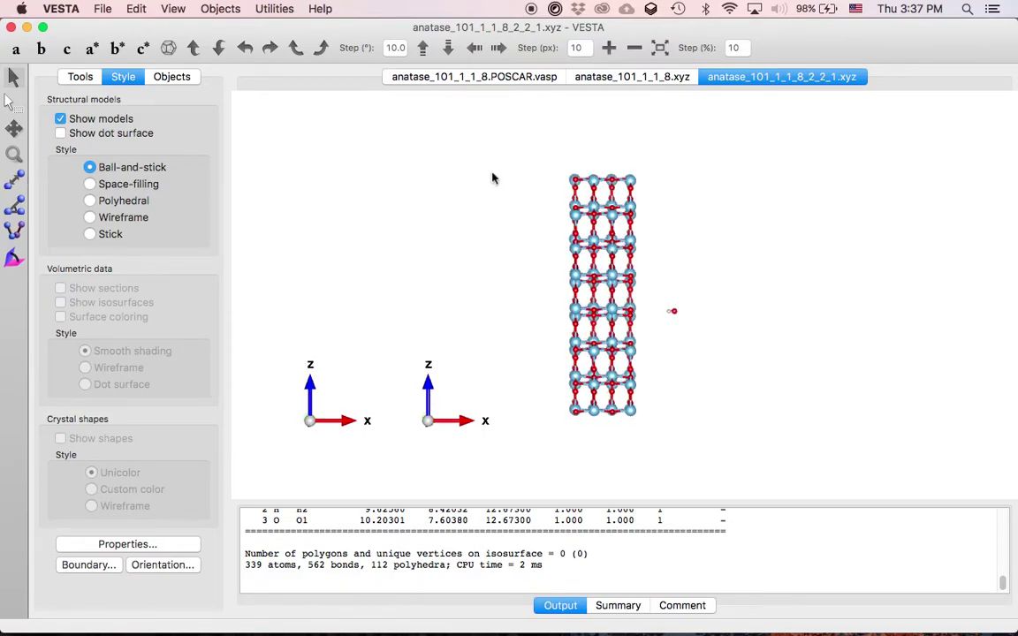
pyautogui.click(137, 9)
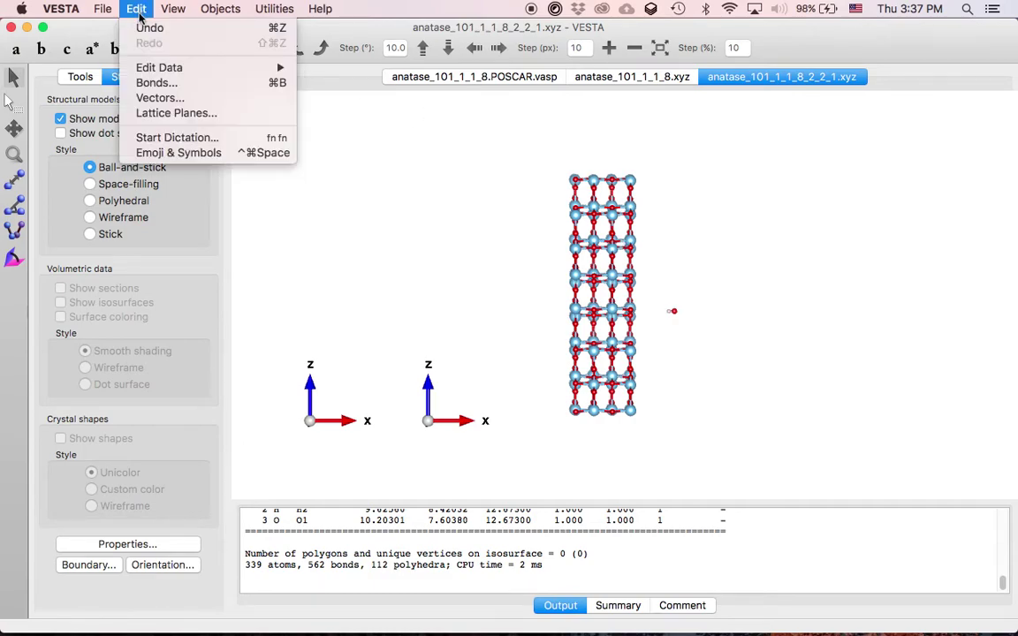
pyautogui.moveTo(151, 68)
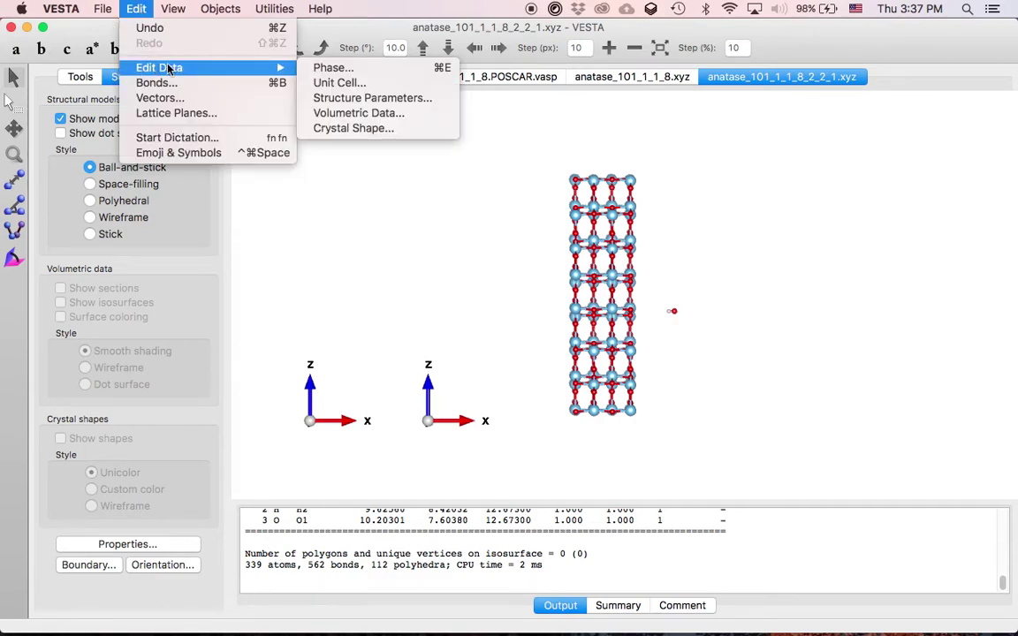
pyautogui.click(334, 78)
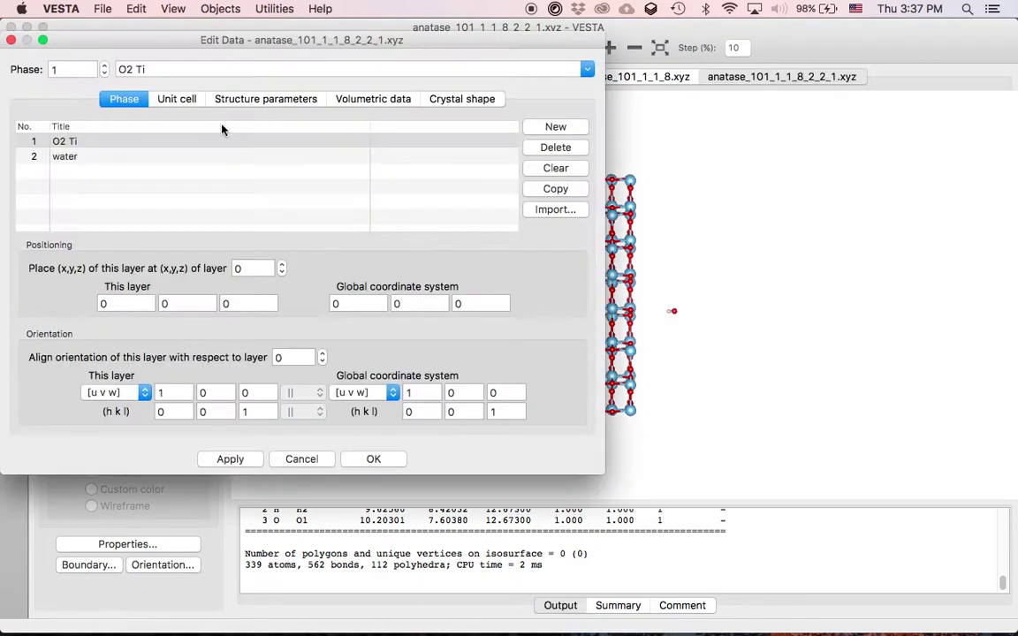
pyautogui.click(89, 157)
pyautogui.moveTo(349, 48); pyautogui.dragTo(213, 45)
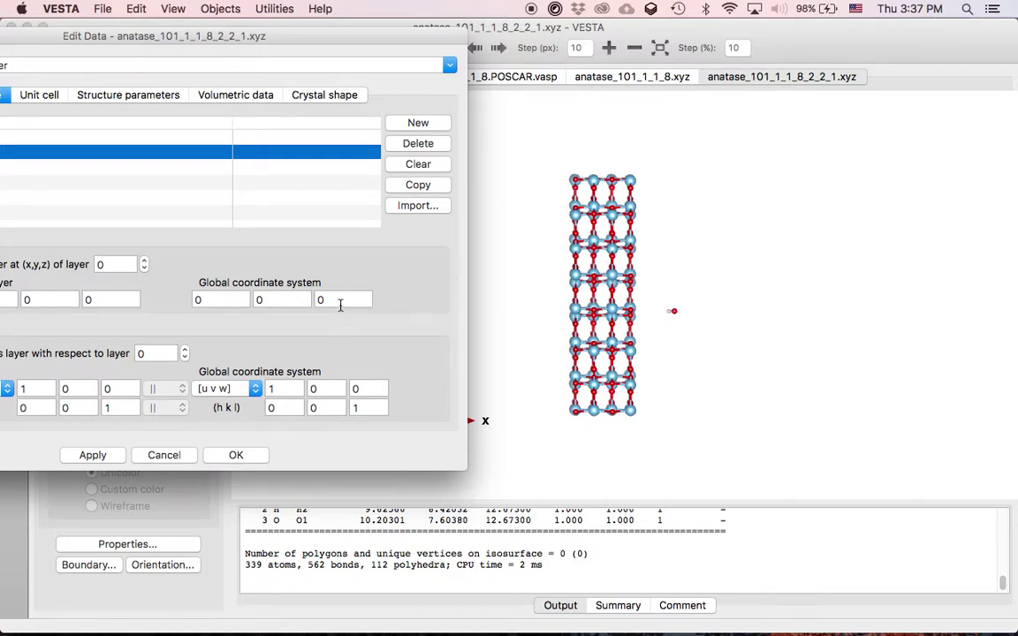
pyautogui.click(214, 302)
pyautogui.click(263, 300)
pyautogui.click(341, 300)
pyautogui.moveTo(384, 50); pyautogui.dragTo(302, 72)
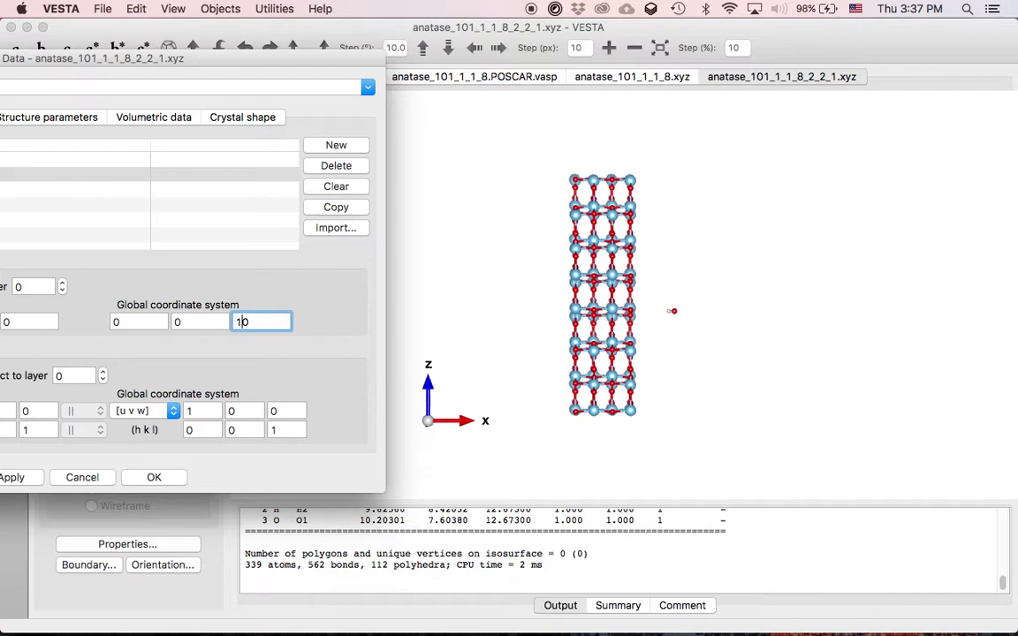
pyautogui.moveTo(174, 61); pyautogui.dragTo(264, 52)
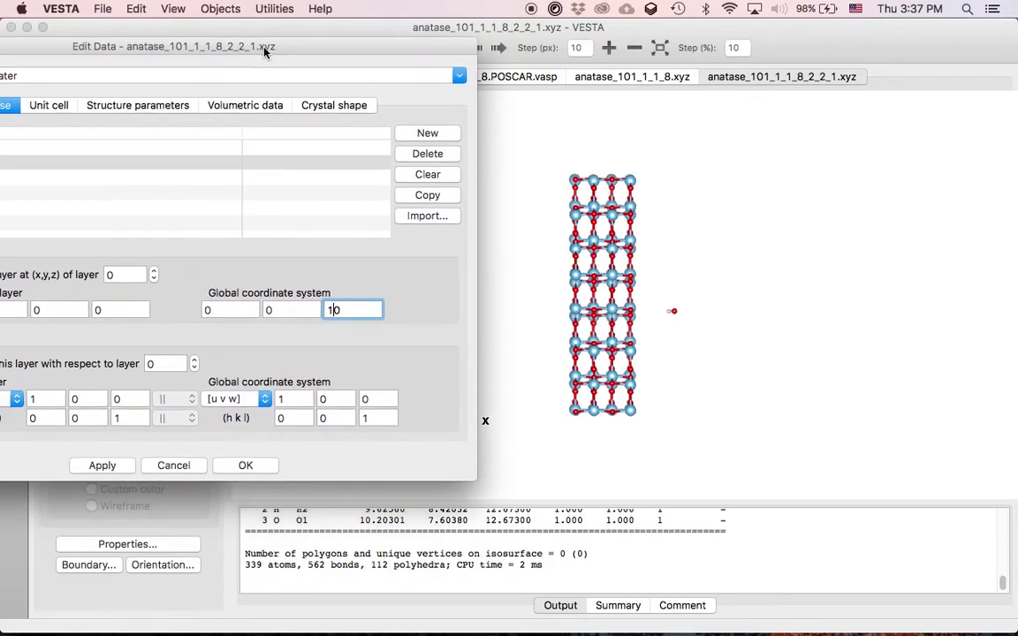
pyautogui.click(114, 467)
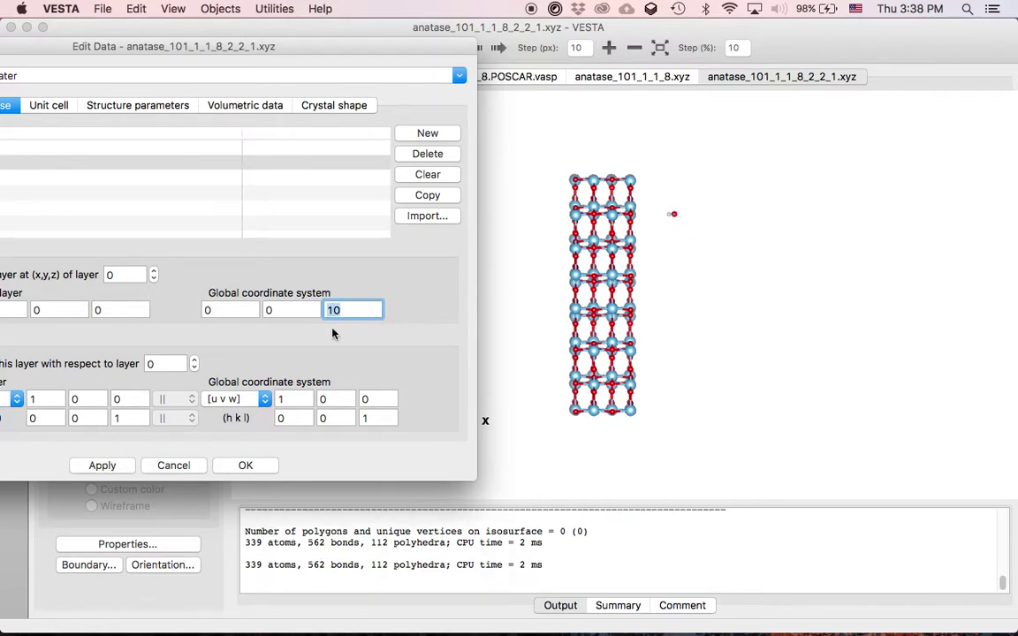
# Set the water phase's global z position to 15 and its global x position to -7, and confirm the phase data
pyautogui.click(365, 310)
pyautogui.click(102, 468)
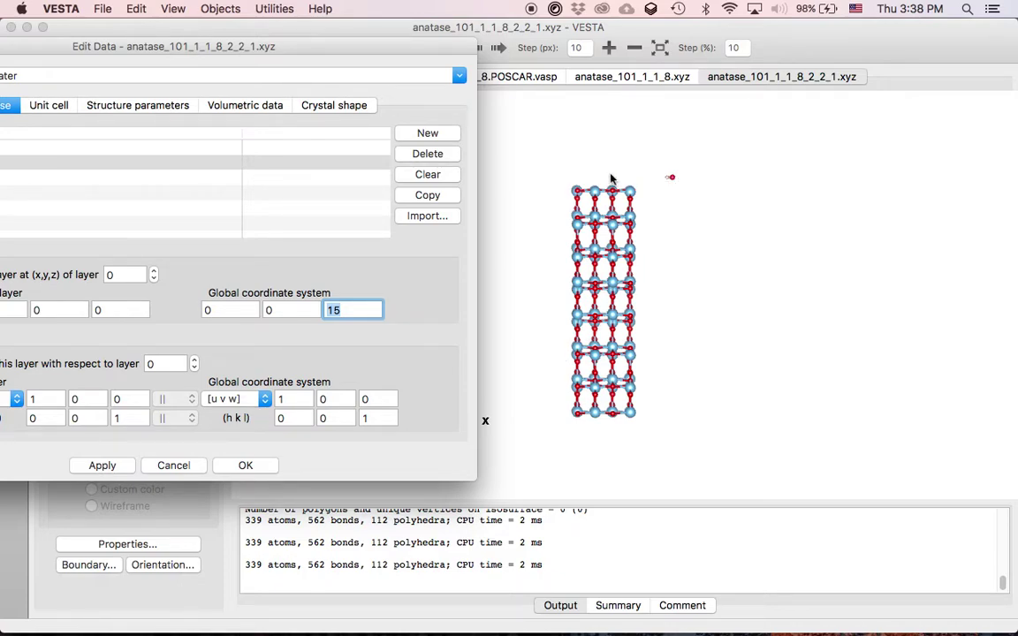
pyautogui.moveTo(412, 54); pyautogui.dragTo(280, 165)
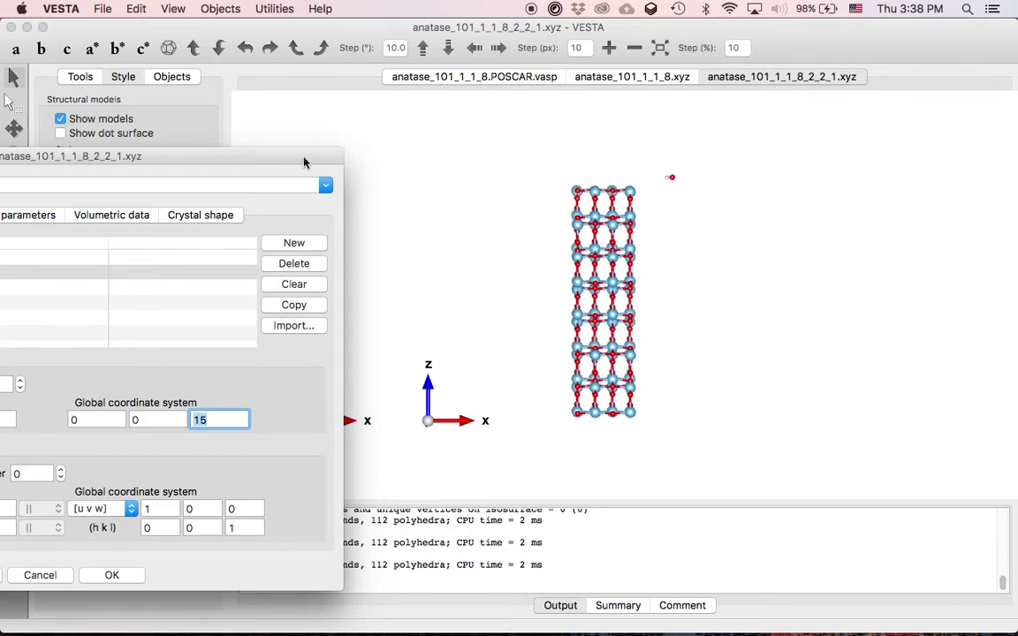
pyautogui.moveTo(303, 163); pyautogui.dragTo(416, 113)
pyautogui.click(229, 371)
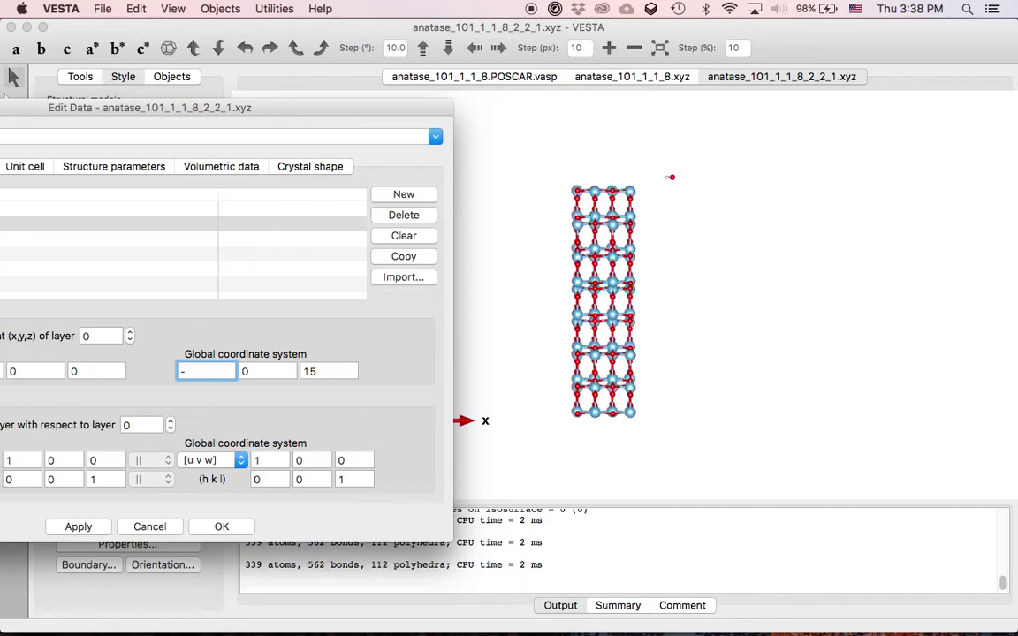
pyautogui.click(80, 527)
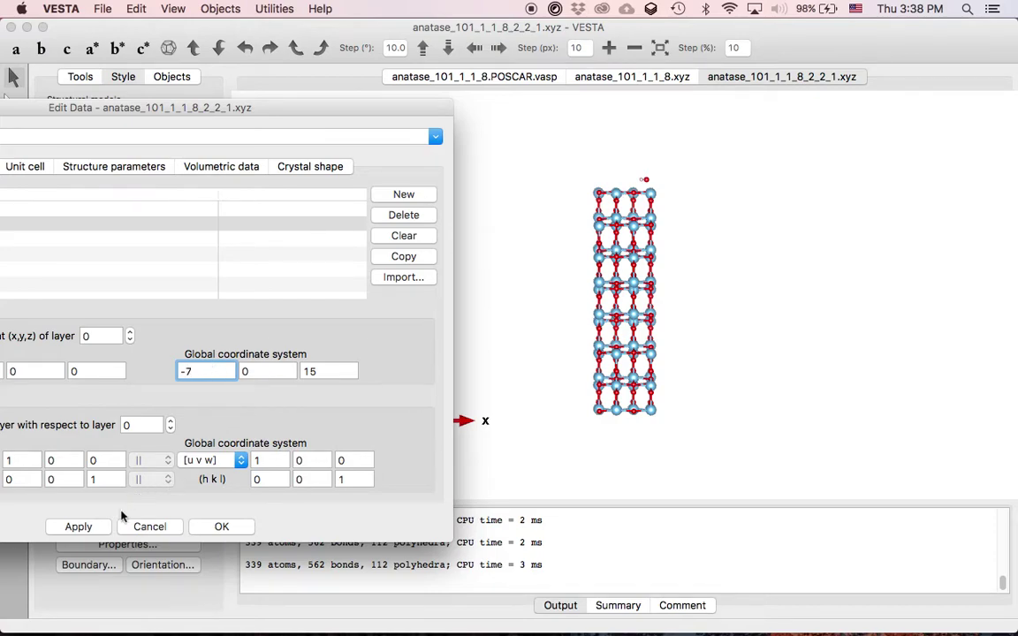
pyautogui.click(79, 527)
pyautogui.click(223, 528)
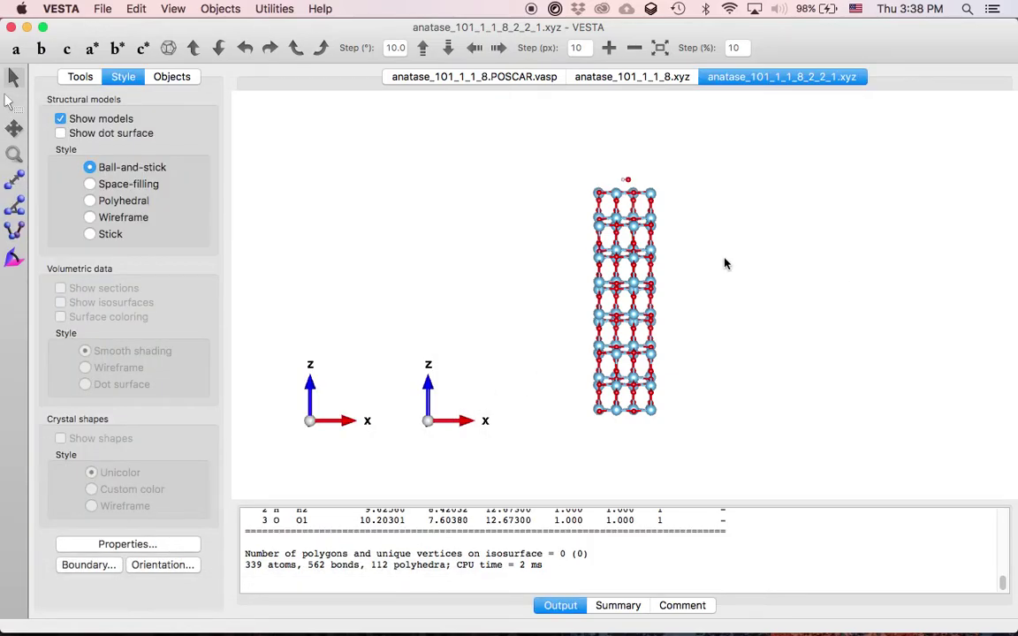
# Shift the water molecule sideways over the slab surface by applying a global y position of 1 and finally 2 to the water phase
pyautogui.scroll(2, 656, 238)
pyautogui.moveTo(652, 194); pyautogui.dragTo(884, 234)
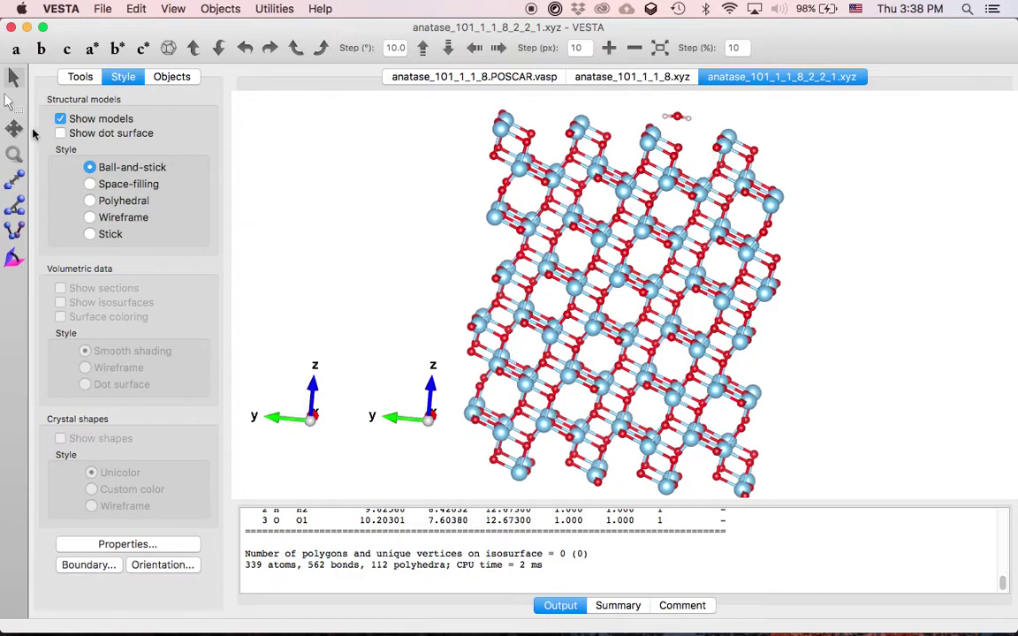
pyautogui.moveTo(681, 150); pyautogui.dragTo(705, 320)
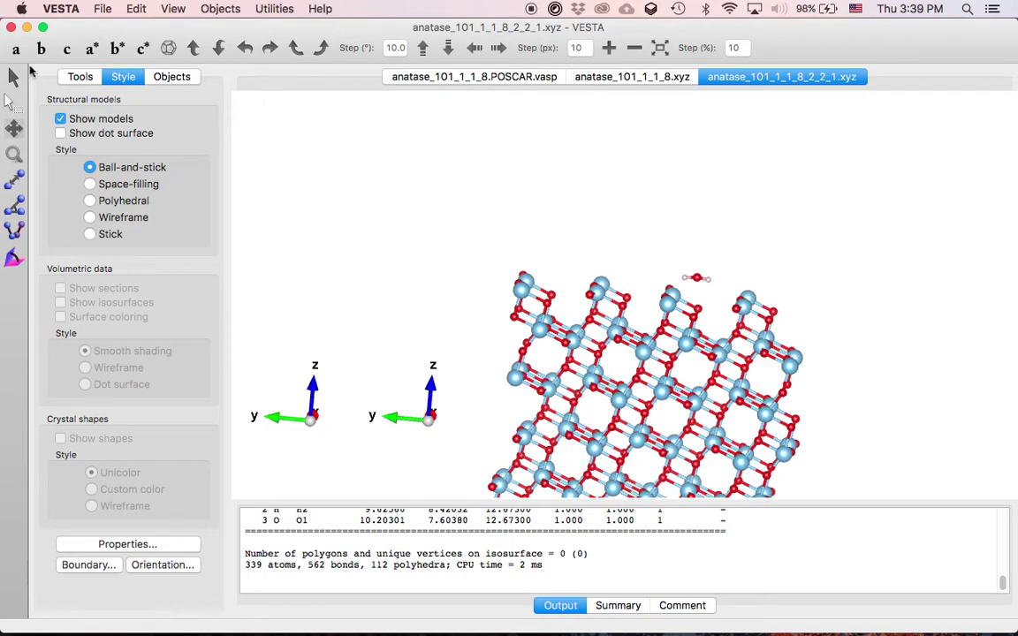
pyautogui.moveTo(537, 325); pyautogui.dragTo(608, 343)
pyautogui.scroll(4, 695, 308)
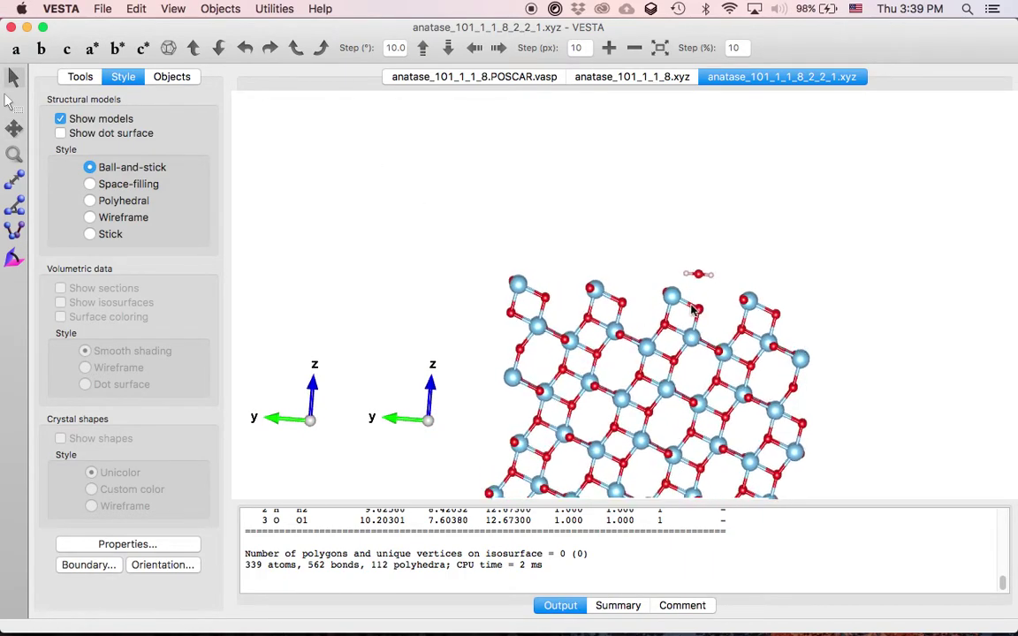
pyautogui.moveTo(732, 296); pyautogui.dragTo(739, 349)
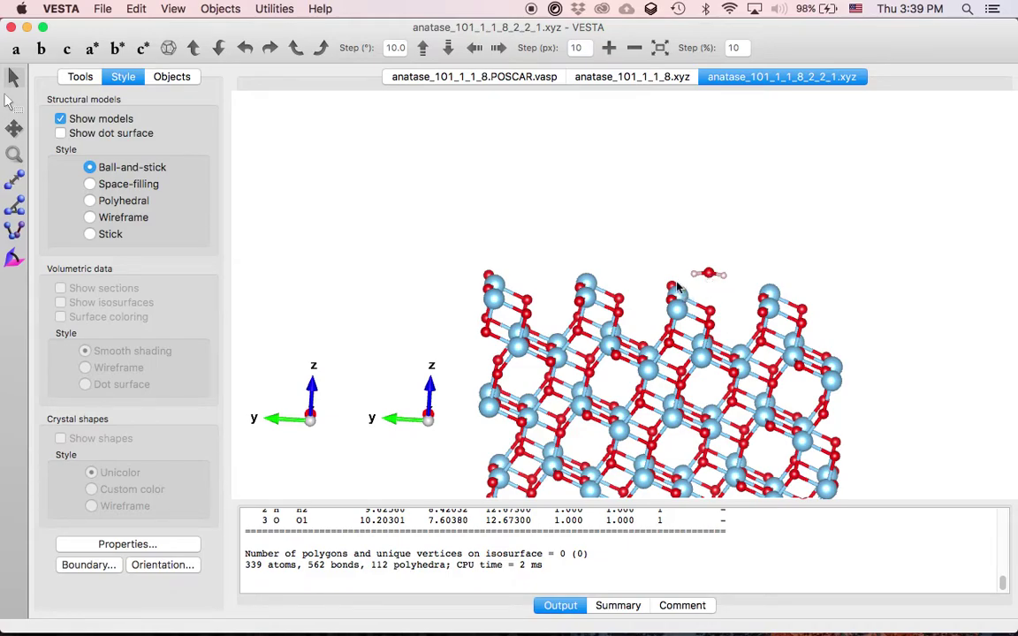
pyautogui.click(137, 10)
pyautogui.moveTo(213, 68)
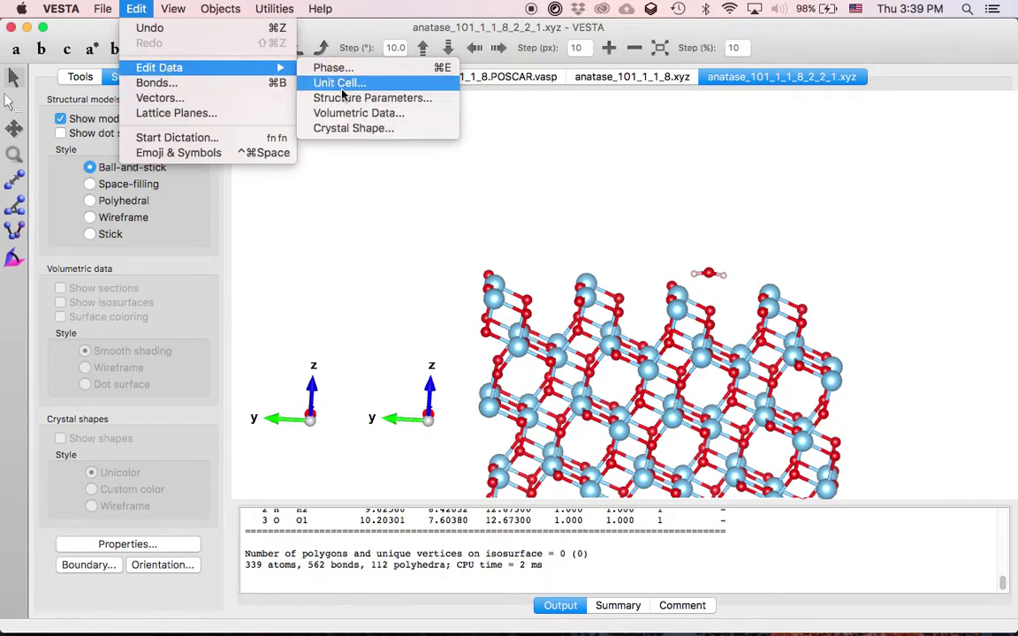
pyautogui.click(337, 74)
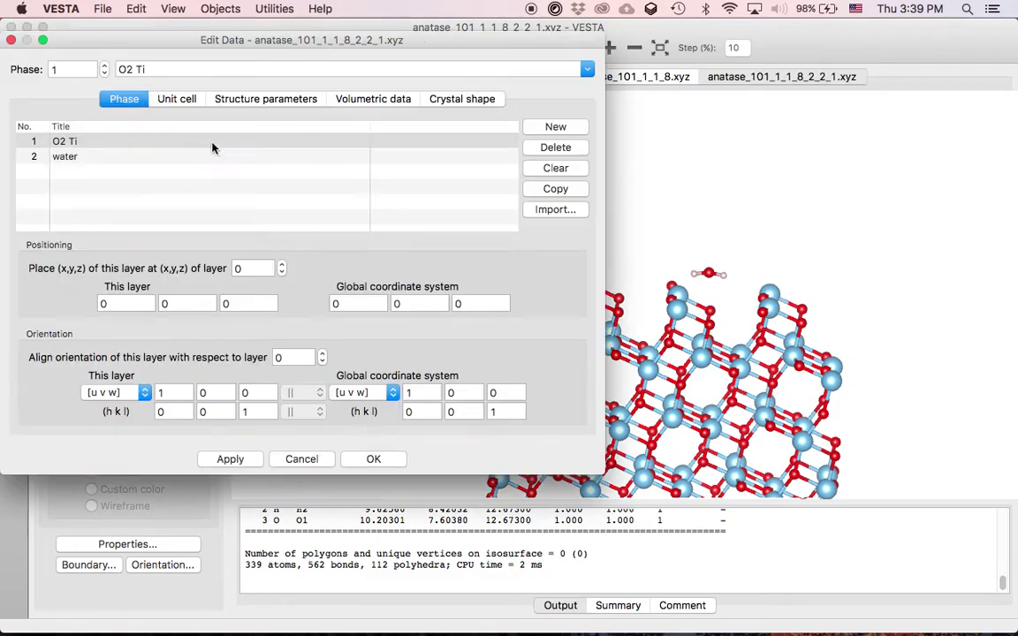
pyautogui.click(163, 156)
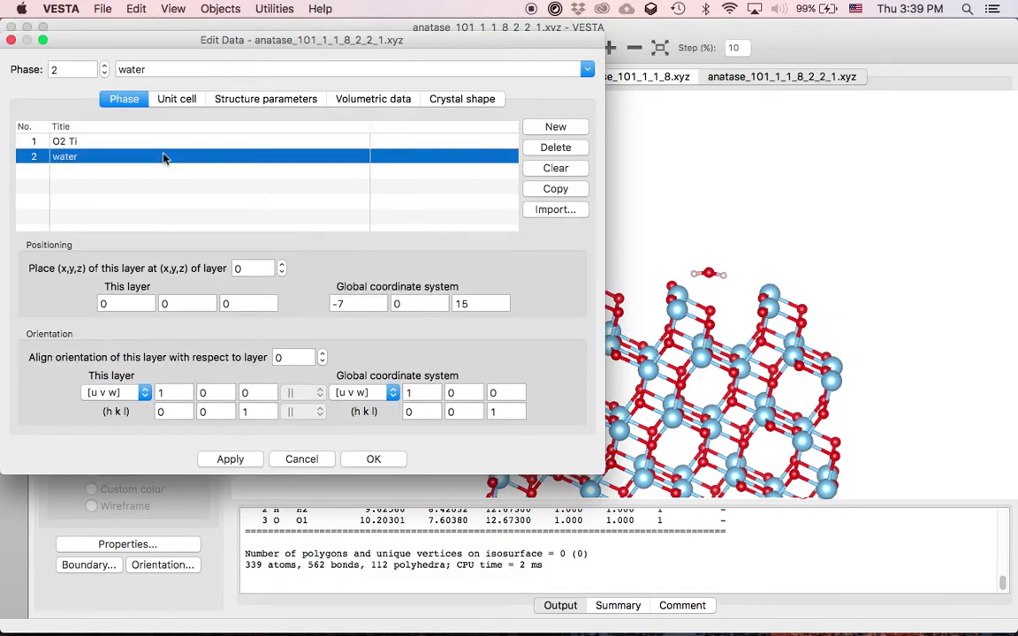
pyautogui.moveTo(338, 44); pyautogui.dragTo(270, 45)
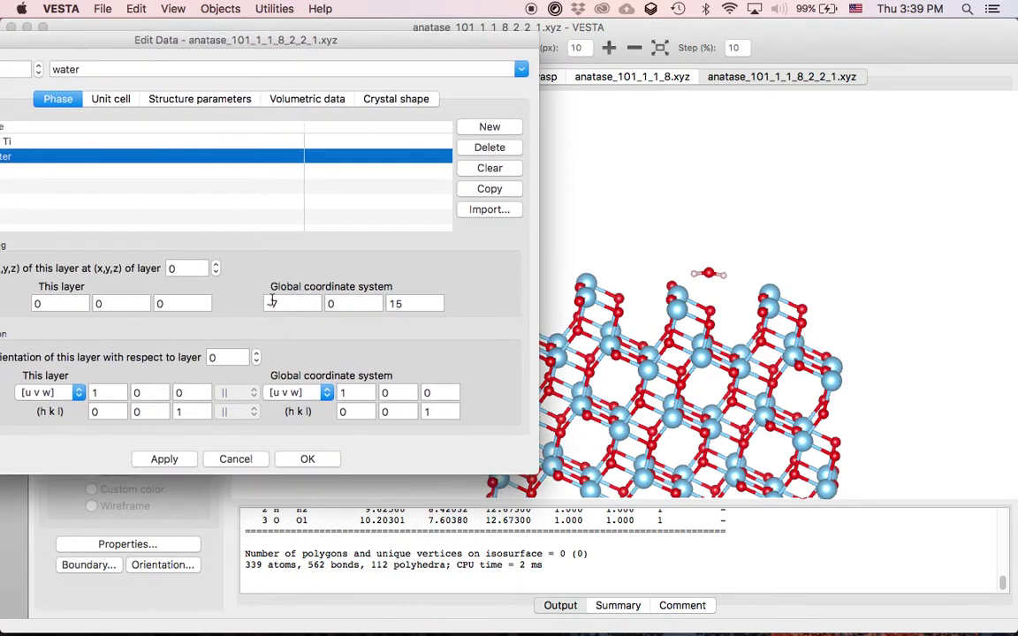
pyautogui.click(351, 303)
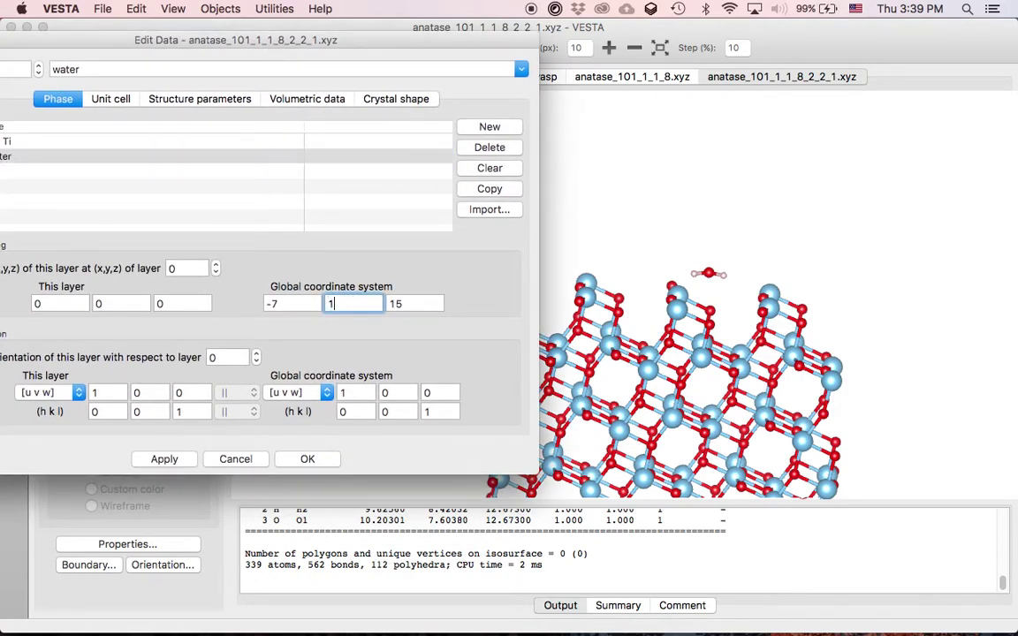
pyautogui.click(164, 459)
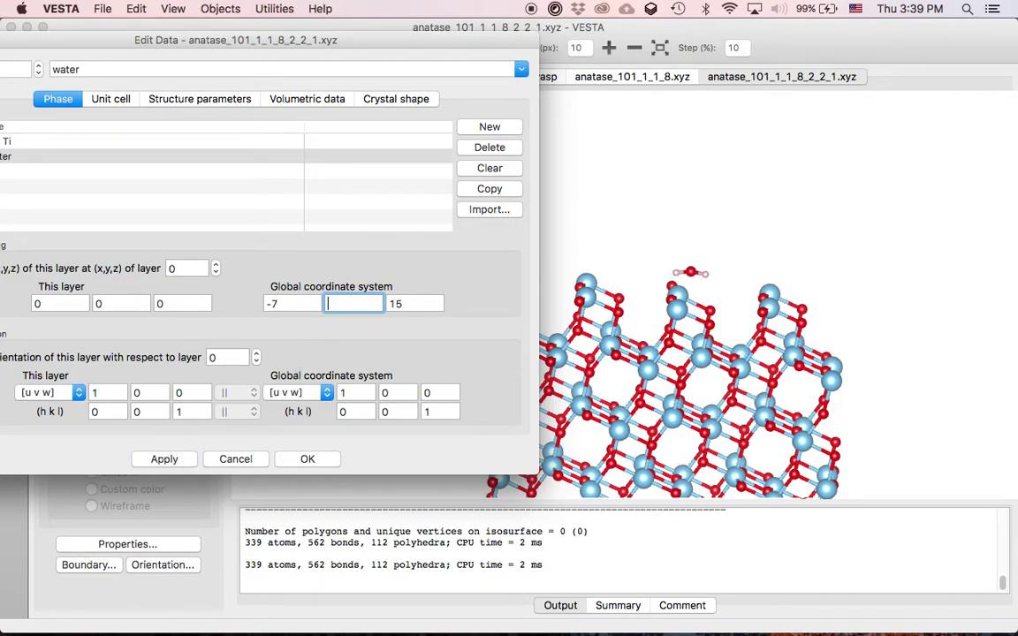
pyautogui.click(168, 461)
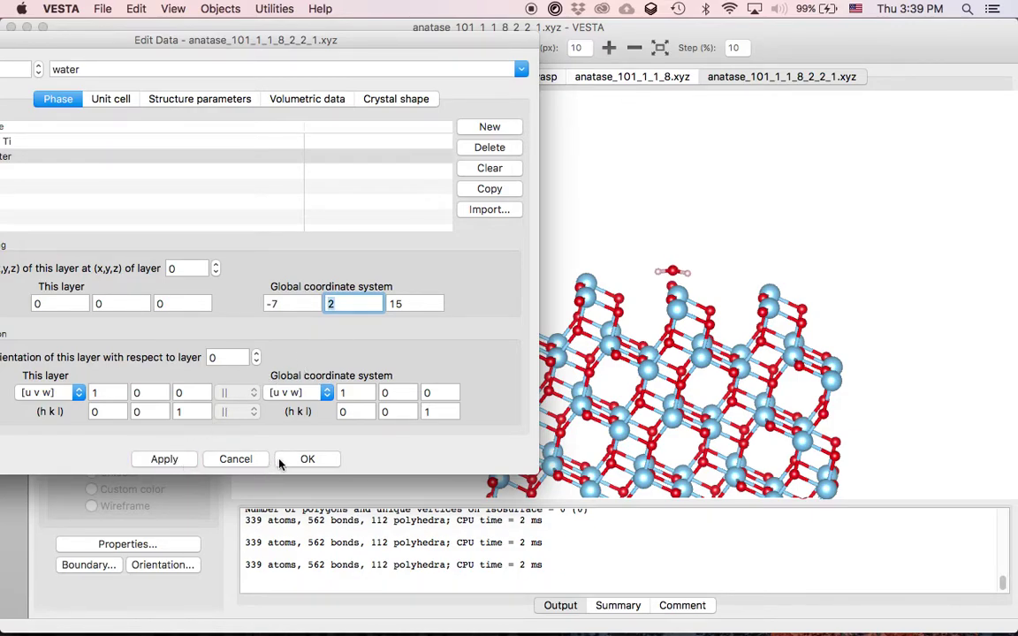
pyautogui.click(307, 459)
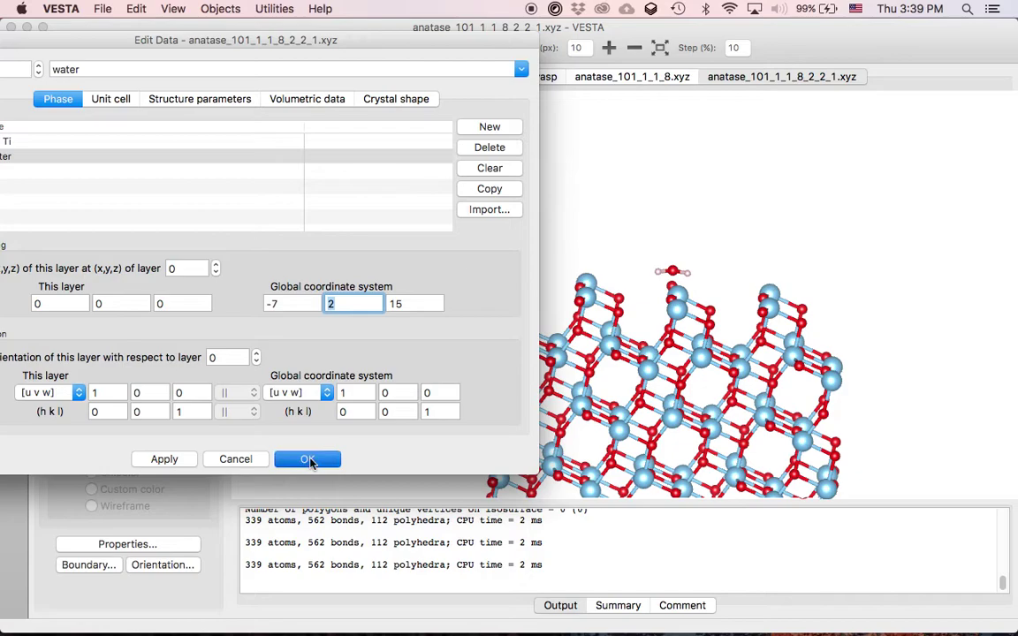
# Confirm the water phase's position data and check from the side where the molecule sits above the slab
pyautogui.click(334, 458)
pyautogui.moveTo(754, 346); pyautogui.dragTo(750, 310)
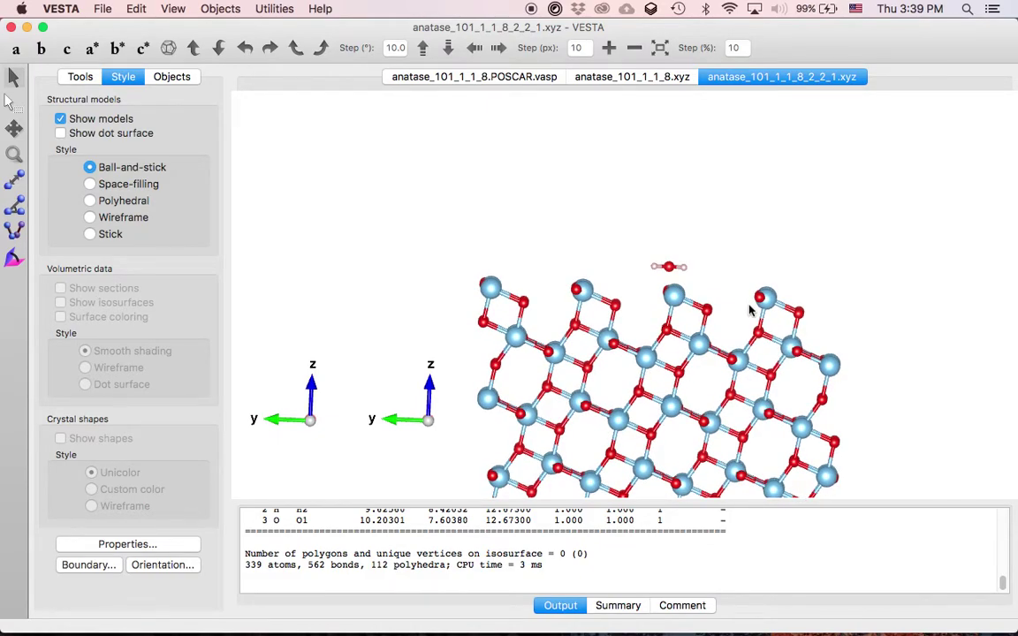
pyautogui.moveTo(750, 310); pyautogui.dragTo(663, 310)
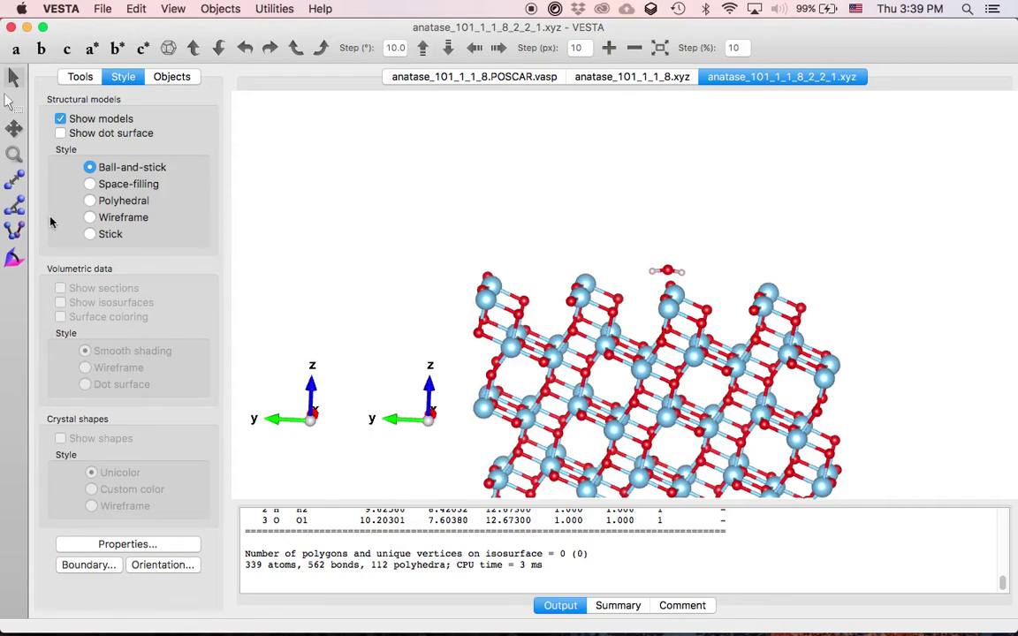
# Measure the distance between the water molecule's oxygen and the Ti atom just below it, and inspect the slab from the side
pyautogui.click(14, 179)
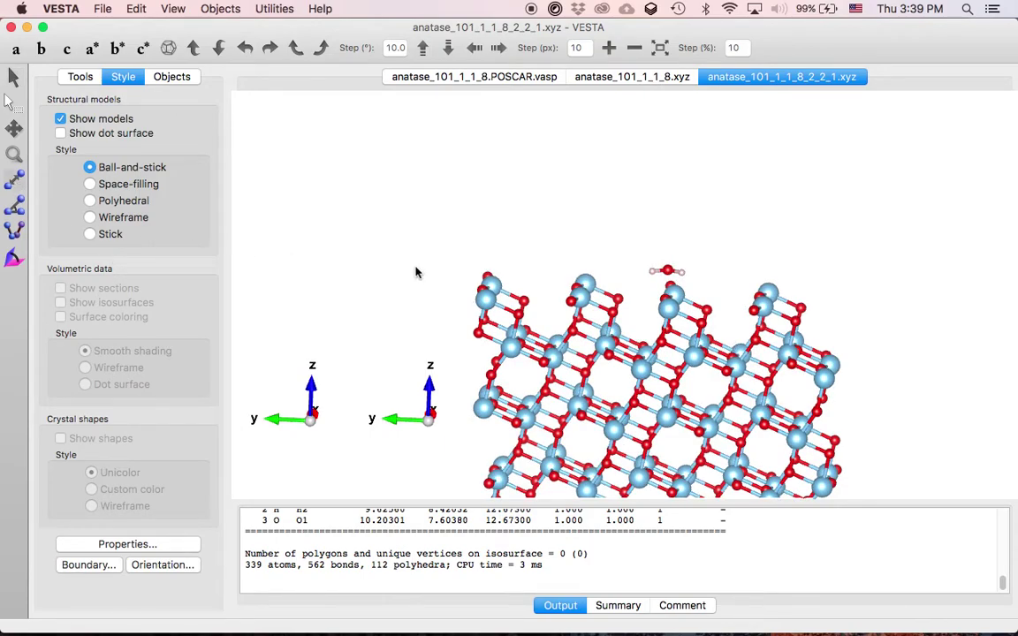
pyautogui.click(669, 275)
pyautogui.click(672, 290)
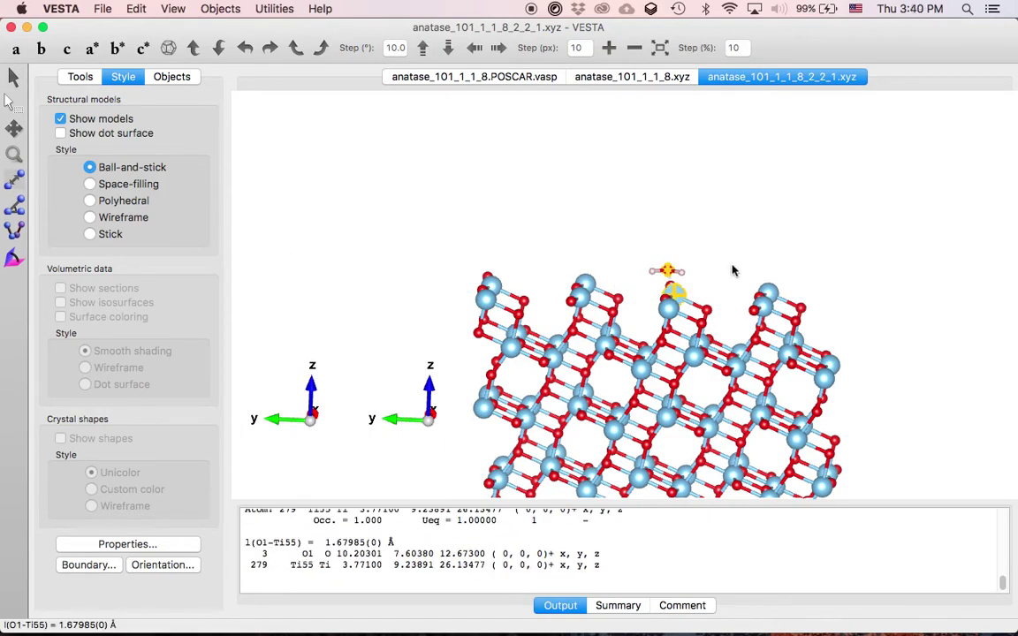
pyautogui.moveTo(734, 259); pyautogui.dragTo(694, 283)
pyautogui.click(13, 77)
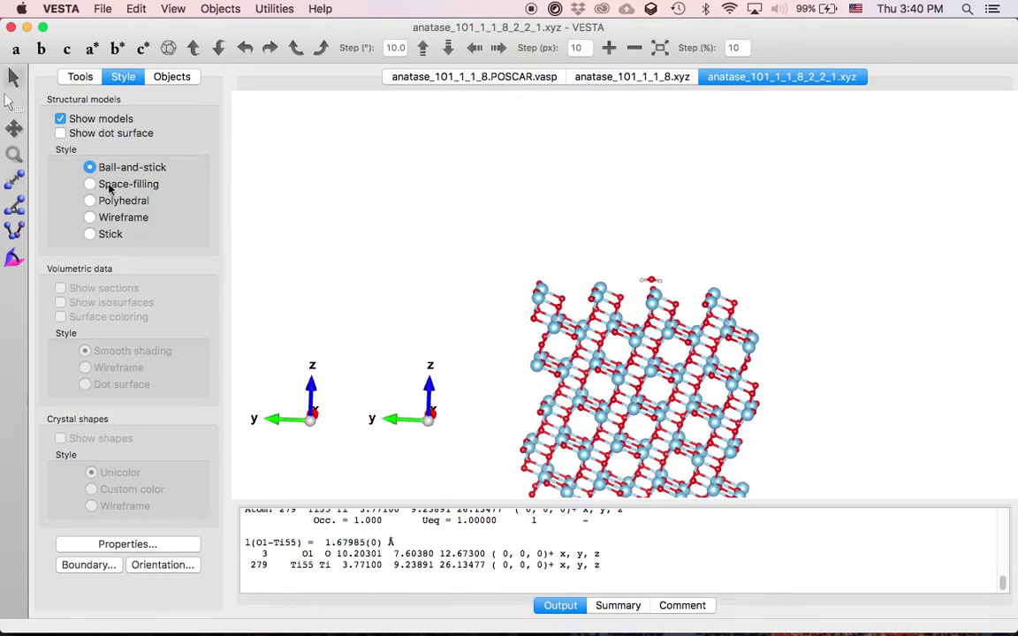
pyautogui.moveTo(545, 324); pyautogui.dragTo(623, 325)
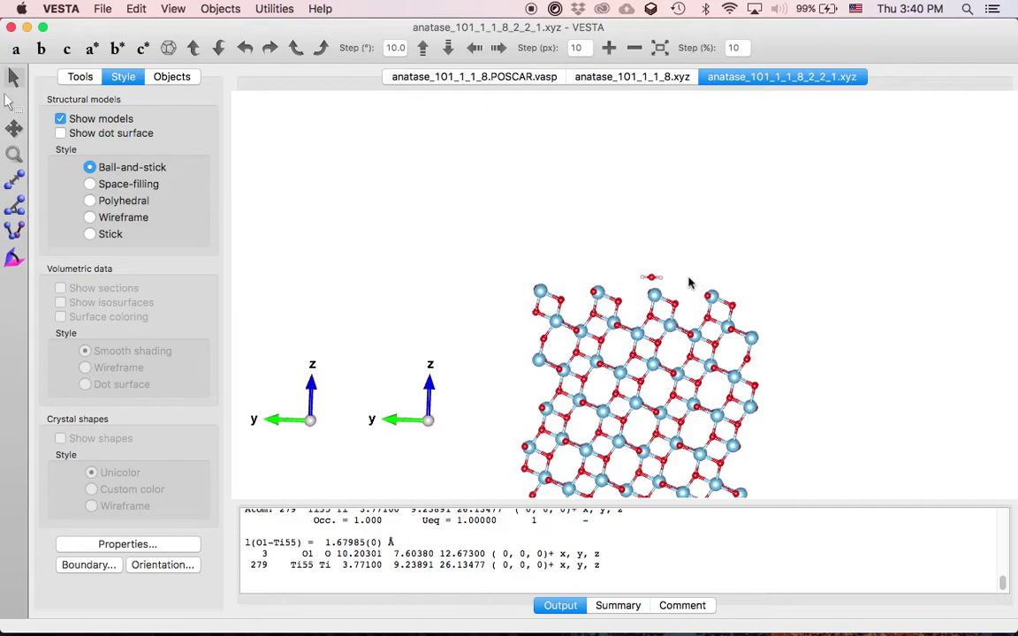
pyautogui.moveTo(682, 301); pyautogui.dragTo(688, 302)
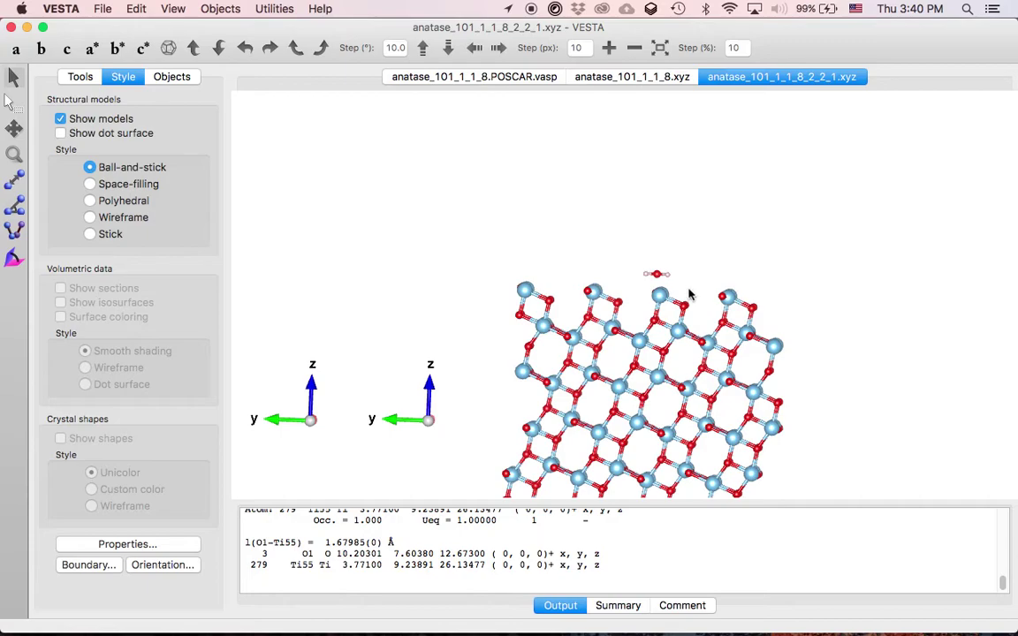
pyautogui.moveTo(691, 296)
pyautogui.mouseDown()
pyautogui.moveTo(705, 285)
pyautogui.moveTo(615, 269)
pyautogui.mouseUp()
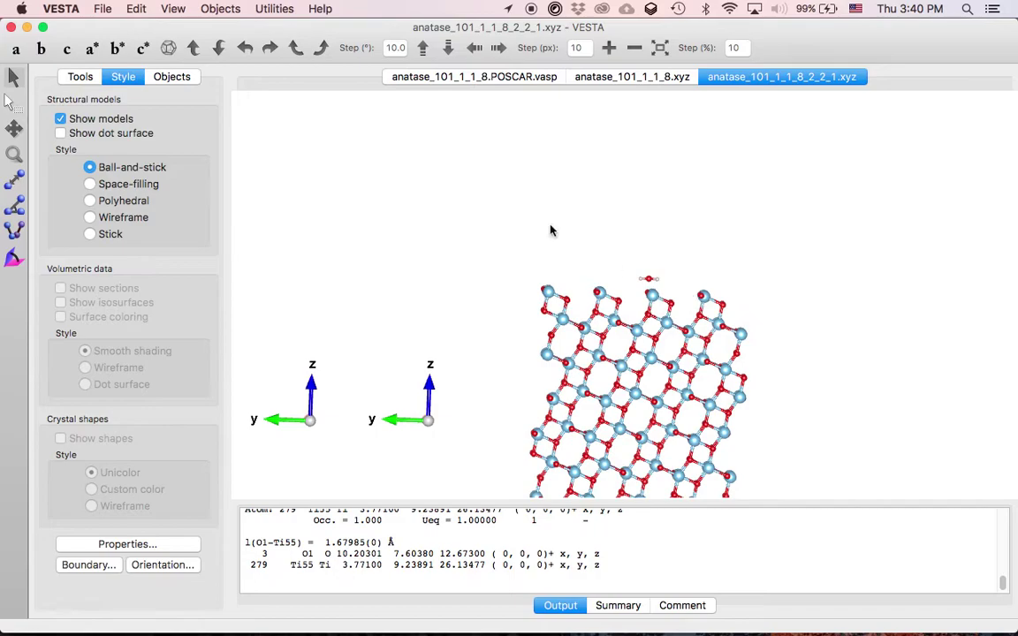
# Export the combined structure to the test folder as an XYZ file named anatase_101_1_1_8_2_2_1_H2O, excluding hidden atoms
pyautogui.click(102, 10)
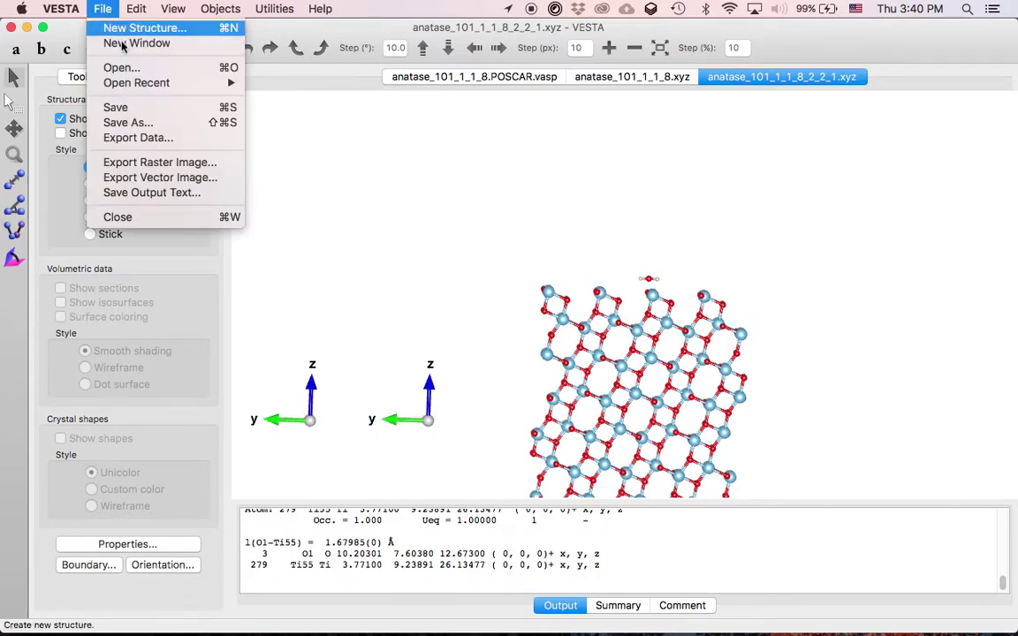
pyautogui.click(155, 139)
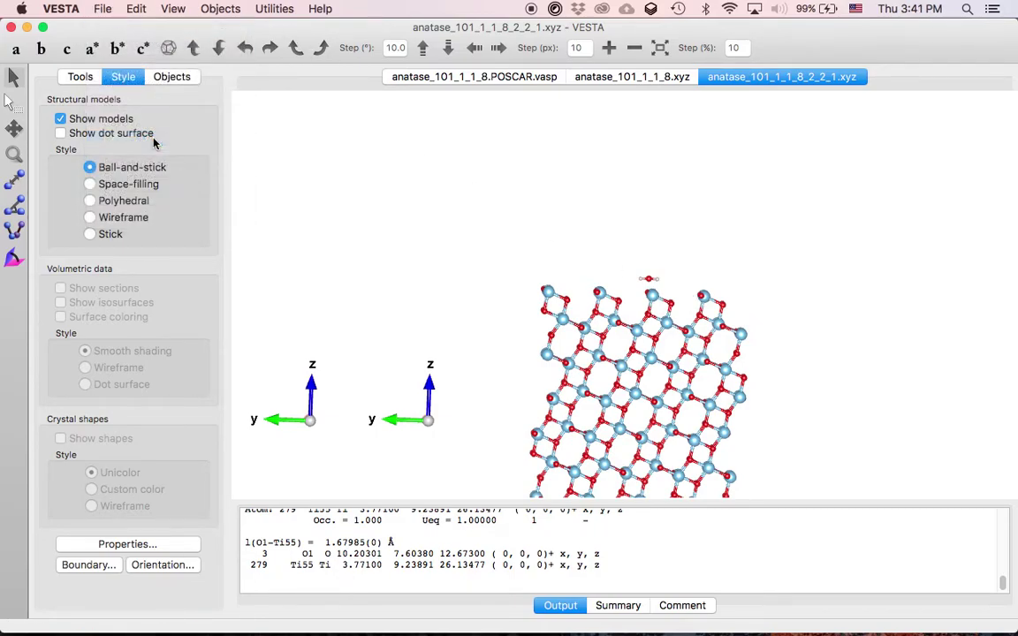
pyautogui.click(555, 130)
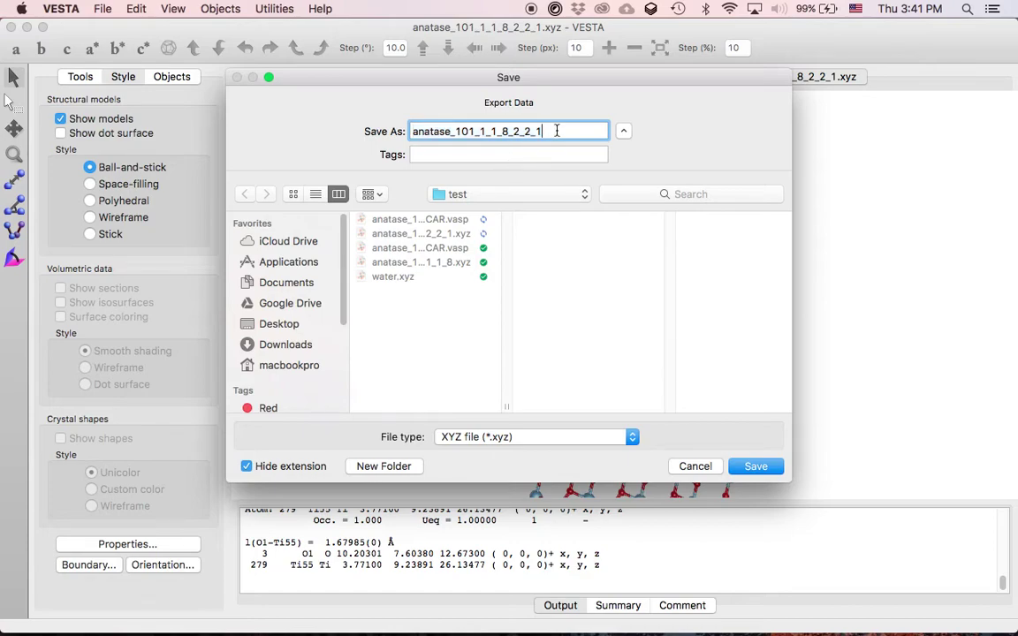
pyautogui.write('_H2O')
pyautogui.click(756, 468)
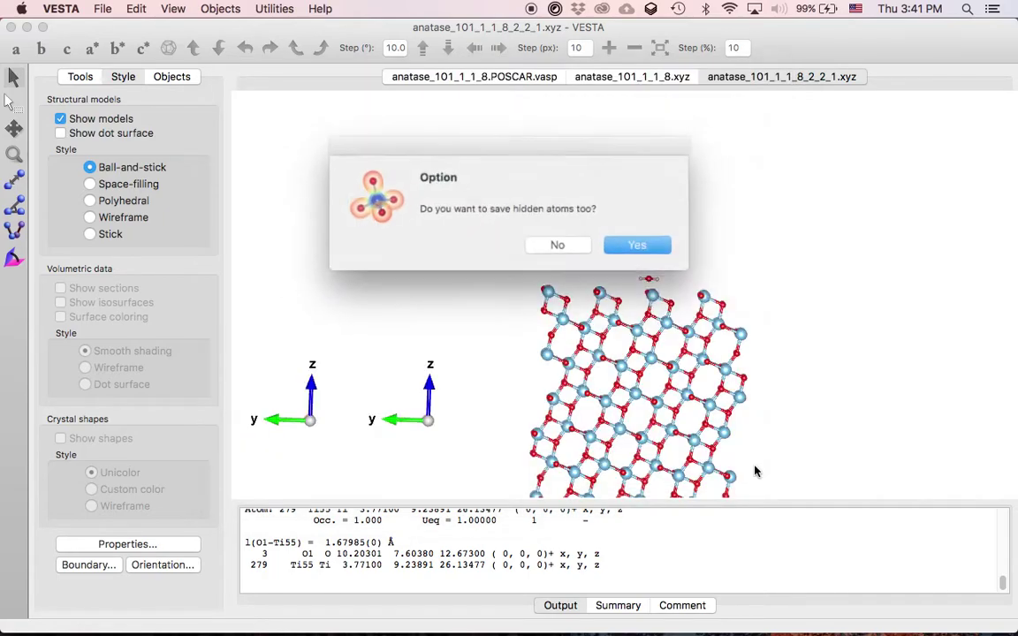
pyautogui.click(555, 243)
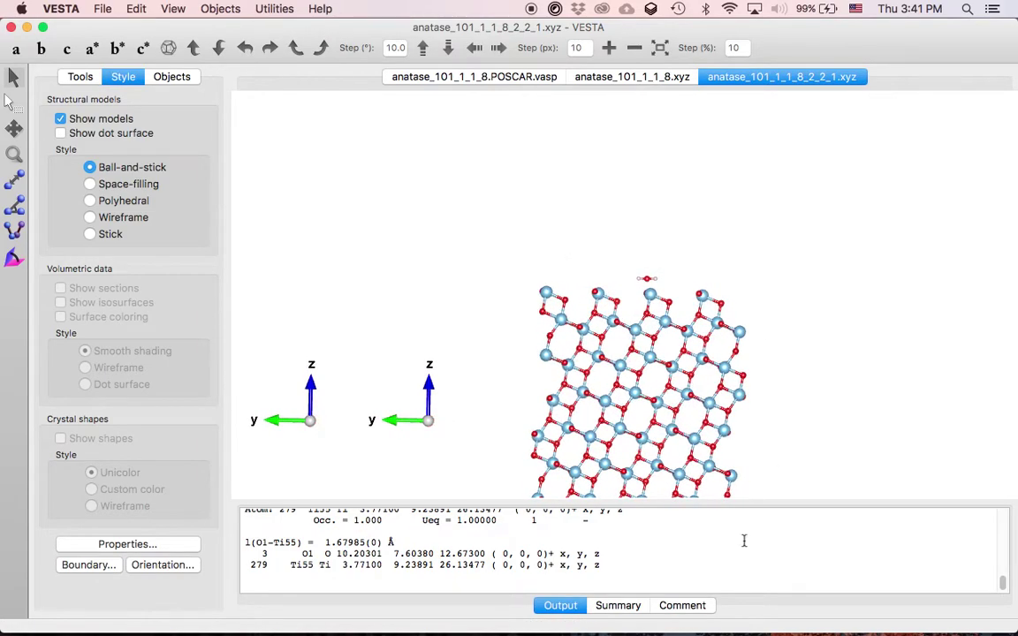
# Switch to the terminal and open anatase_101_1_1_8_2_2_1_H2O.xyz in vi
pyautogui.moveTo(571, 626)
pyautogui.click(510, 626)
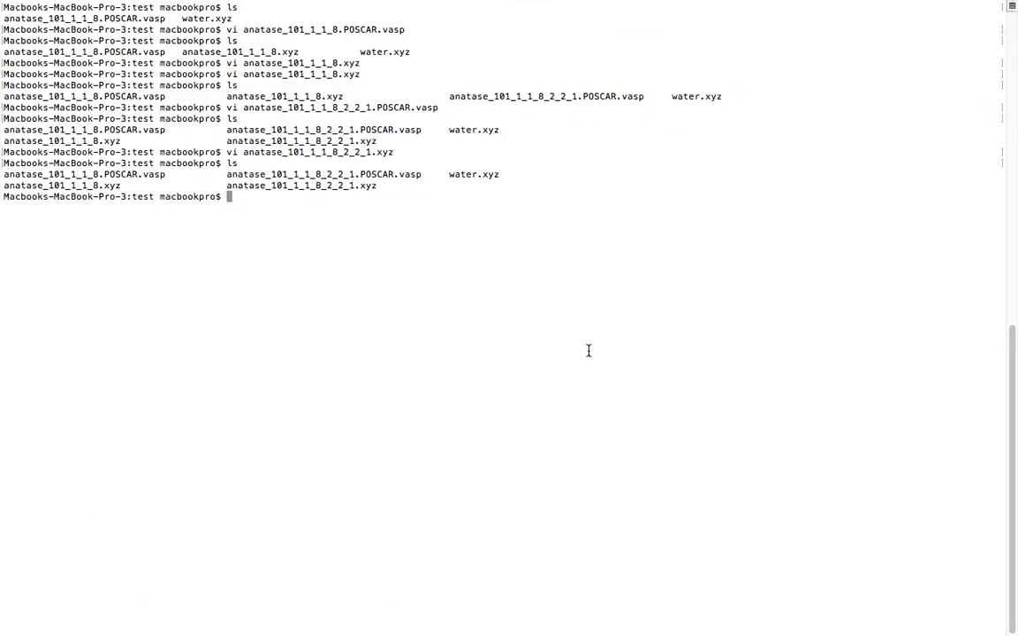
pyautogui.write('vi a')
pyautogui.press('Tab')
pyautogui.write('_2_2_1_H2O.xyz')
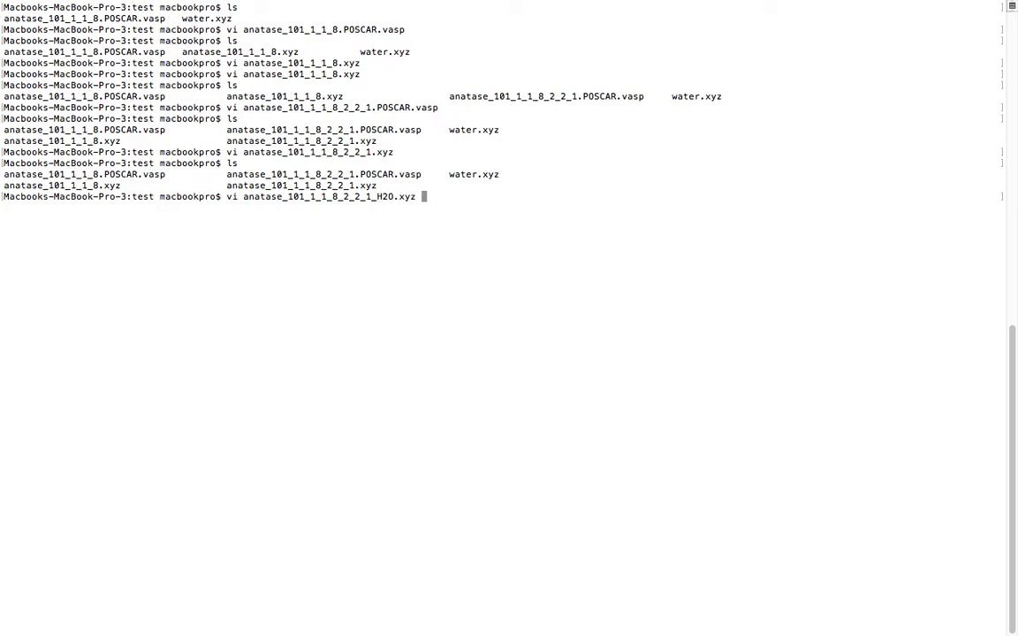
pyautogui.press('Return')
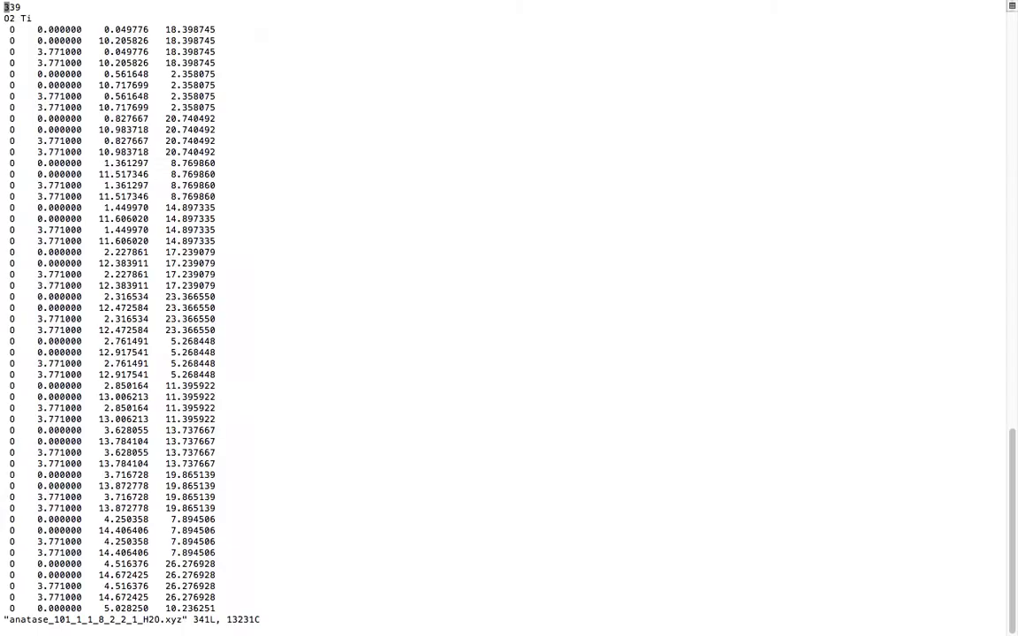
# Go to the end of the XYZ file and examine the water molecule's H and O coordinate lines
pyautogui.click(7, 18)
pyautogui.click(7, 29)
pyautogui.hotkey('shift', 'g')
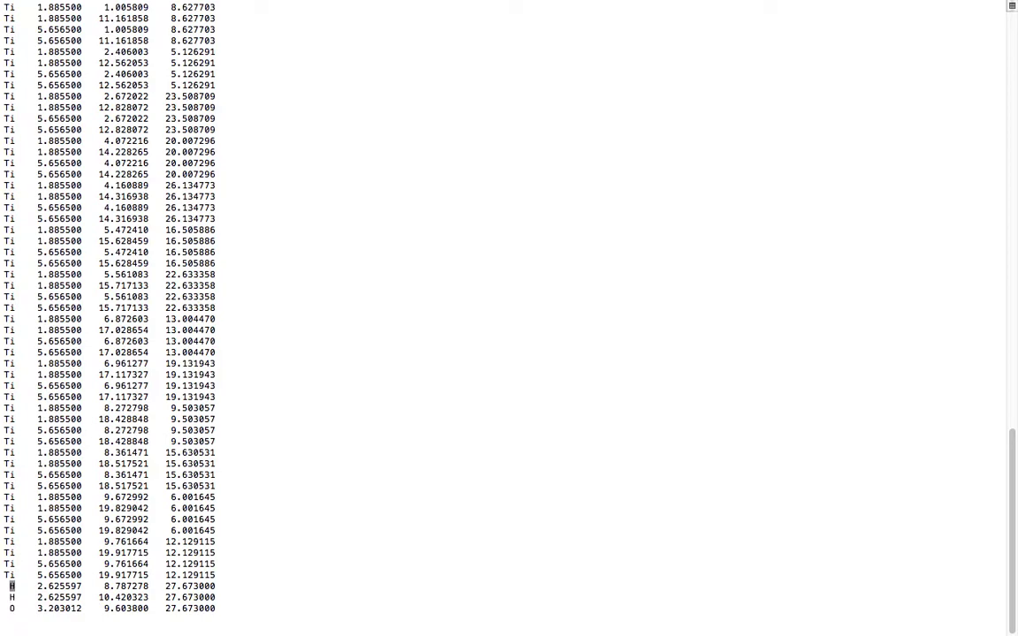
pyautogui.press('k')
pyautogui.moveTo(6, 588); pyautogui.dragTo(262, 605)
pyautogui.click(248, 594)
# Go back up through the Ti and O coordinates to the atom count on the file's first line
pyautogui.press('Up')
pyautogui.press('Up')
pyautogui.press('Up')
pyautogui.press('Up')
pyautogui.press('Up')
pyautogui.press('Up')
pyautogui.press('Up')
pyautogui.press('Up')
pyautogui.press('Up')
pyautogui.press('Up')
pyautogui.press('Up')
pyautogui.press('Up')
pyautogui.press('Up')
pyautogui.press('Up')
pyautogui.press('Up')
pyautogui.press('Up')
pyautogui.press('Up')
pyautogui.press('Up')
pyautogui.press('Up')
pyautogui.press('Up')
pyautogui.press('Up')
pyautogui.press('Up')
pyautogui.press('Up')
pyautogui.press('Up')
pyautogui.press('Up')
pyautogui.press('Up')
pyautogui.press('Up')
pyautogui.press('Up')
pyautogui.press('Up')
pyautogui.press('Up')
pyautogui.press('Up')
pyautogui.press('Up')
pyautogui.press('Up')
pyautogui.press('Up')
pyautogui.press('Up')
pyautogui.press('Up')
pyautogui.press('Up')
pyautogui.press('Up')
pyautogui.press('Up')
pyautogui.press('Up')
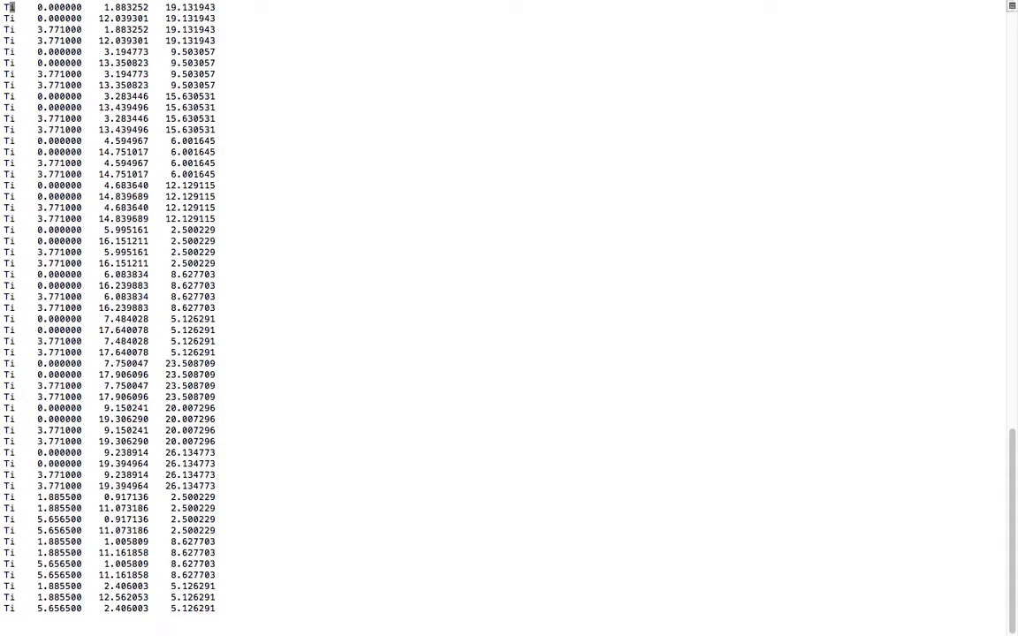
pyautogui.press('Up')
pyautogui.press('Up')
pyautogui.press('Up')
pyautogui.press('Up')
pyautogui.press('Up')
pyautogui.press('Up')
pyautogui.press('Up')
pyautogui.press('Up')
pyautogui.press('Up')
pyautogui.press('Up')
pyautogui.press('Up')
pyautogui.press('Up')
pyautogui.press('Up')
pyautogui.press('Up')
pyautogui.press('Up')
pyautogui.press('Up')
pyautogui.press('Up')
pyautogui.press('Up')
pyautogui.press('Up')
pyautogui.press('Up')
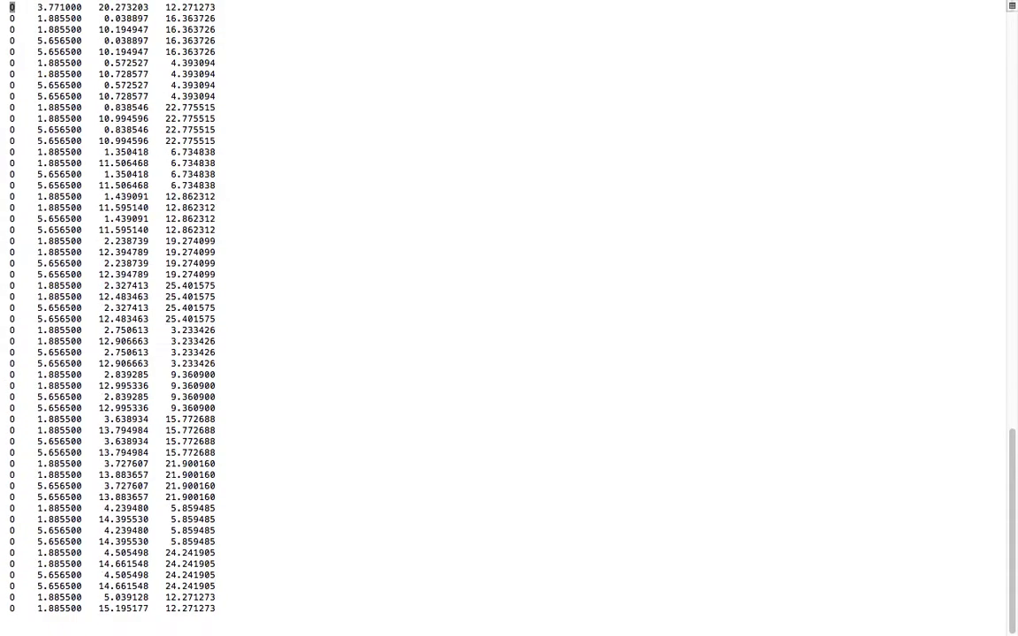
pyautogui.press('Up')
pyautogui.press('Up')
pyautogui.press('Up')
pyautogui.press('Up')
pyautogui.press('Up')
pyautogui.press('Up')
pyautogui.press('Up')
pyautogui.press('Up')
pyautogui.press('Up')
pyautogui.press('Up')
pyautogui.press('Up')
pyautogui.press('Up')
pyautogui.press('Up')
pyautogui.press('Up')
pyautogui.press('Up')
pyautogui.press('Up')
pyautogui.press('Up')
pyautogui.press('Up')
pyautogui.press('Up')
pyautogui.press('Up')
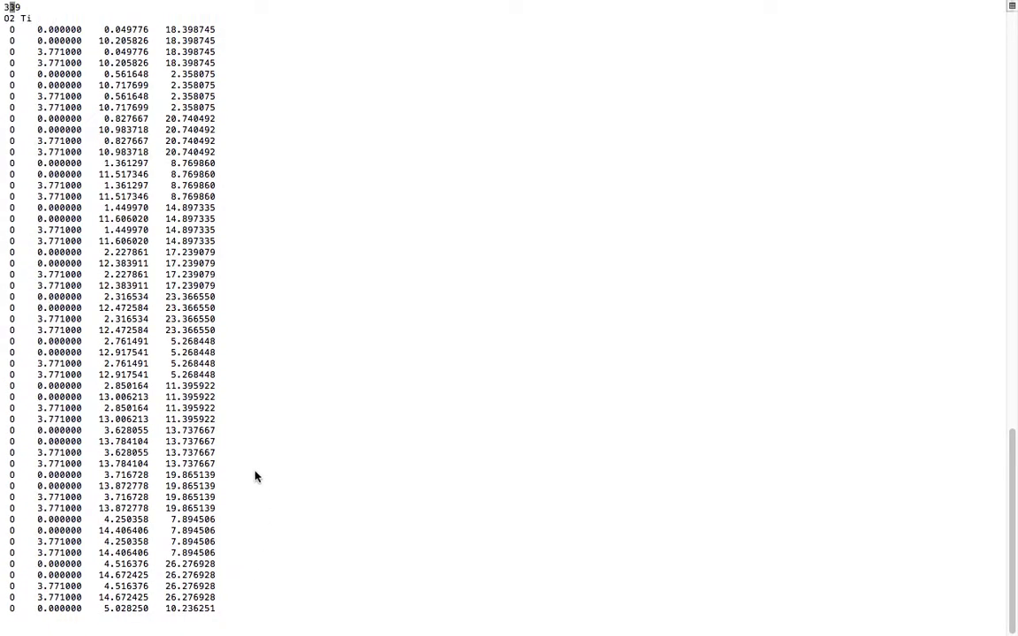
# Examine the O and Ti coordinates down to the water molecule's H and O lines, and save and close the XYZ file
pyautogui.press('Down')
pyautogui.press('Down')
pyautogui.press('Down')
pyautogui.press('Down')
pyautogui.press('Down')
pyautogui.press('Down')
pyautogui.press('Down')
pyautogui.press('Down')
pyautogui.press('Down')
pyautogui.press('Down')
pyautogui.press('Down')
pyautogui.press('Down')
pyautogui.press('Down')
pyautogui.press('Down')
pyautogui.press('Down')
pyautogui.press('Down')
pyautogui.press('Down')
pyautogui.press('Down')
pyautogui.press('Down')
pyautogui.press('Down')
pyautogui.press('Down')
pyautogui.press('Down')
pyautogui.press('Down')
pyautogui.press('Down')
pyautogui.press('Down')
pyautogui.press('Down')
pyautogui.press('Down')
pyautogui.press('Down')
pyautogui.press('Down')
pyautogui.press('Down')
pyautogui.press('Down')
pyautogui.press('Down')
pyautogui.press('Down')
pyautogui.press('Down')
pyautogui.press('Down')
pyautogui.press('Down')
pyautogui.press('Down')
pyautogui.press('Down')
pyautogui.press('Down')
pyautogui.press('Down')
pyautogui.press('Down')
pyautogui.press('Down')
pyautogui.press('Down')
pyautogui.press('Down')
pyautogui.press('Down')
pyautogui.press('Down')
pyautogui.press('Down')
pyautogui.press('Down')
pyautogui.press('Down')
pyautogui.press('Down')
pyautogui.press('Down')
pyautogui.press('Down')
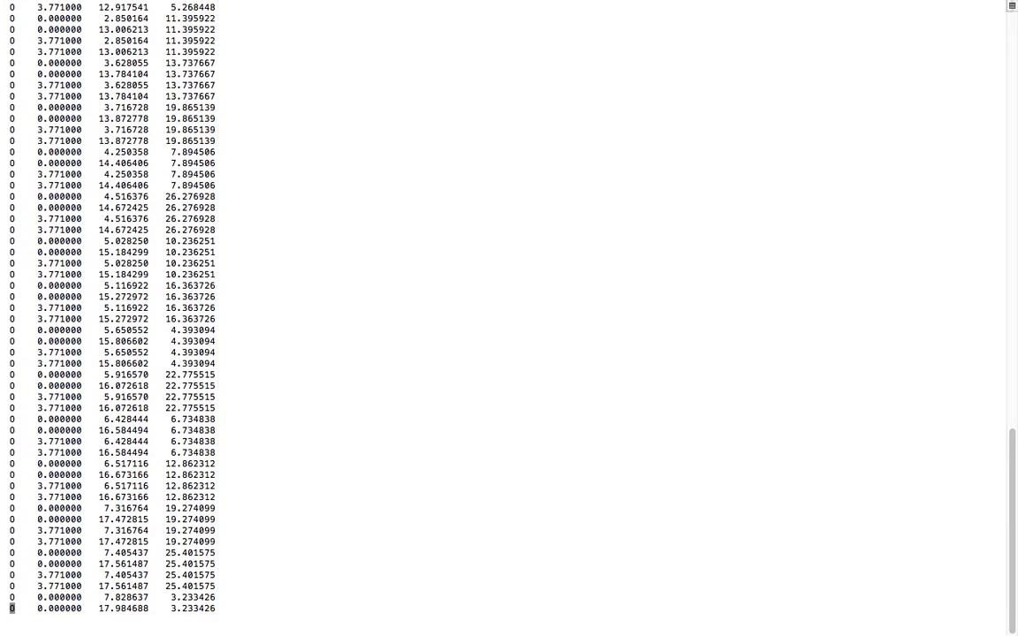
pyautogui.press('Down')
pyautogui.press('Down')
pyautogui.press('Down')
pyautogui.press('Down')
pyautogui.press('Down')
pyautogui.press('Down')
pyautogui.press('Down')
pyautogui.press('Down')
pyautogui.press('Down')
pyautogui.press('Down')
pyautogui.press('Down')
pyautogui.press('Down')
pyautogui.press('Down')
pyautogui.press('Down')
pyautogui.press('Down')
pyautogui.press('Down')
pyautogui.press('Down')
pyautogui.press('Down')
pyautogui.press('Down')
pyautogui.press('Down')
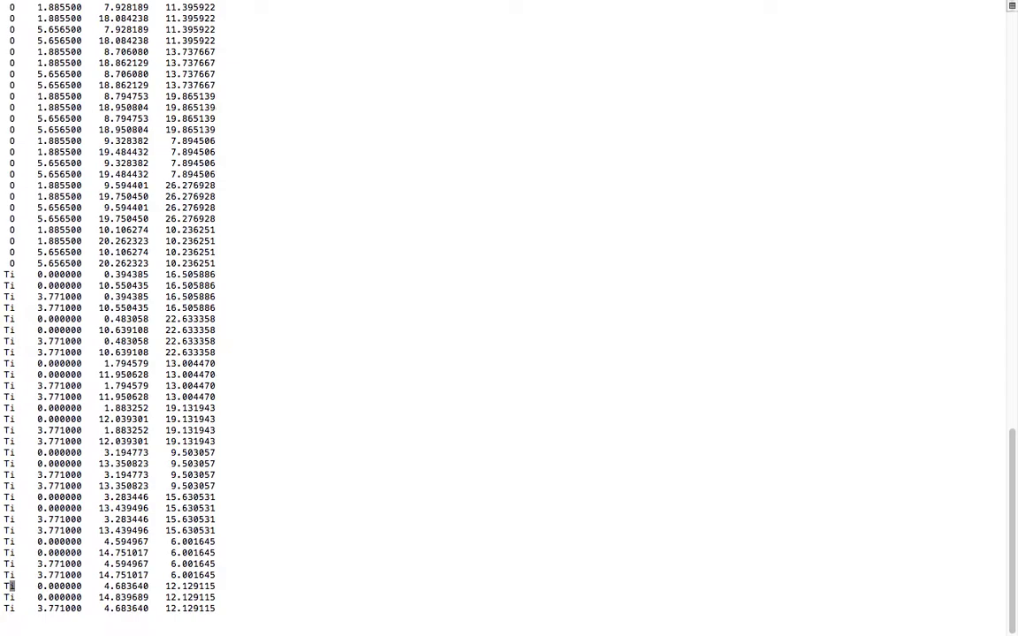
pyautogui.press('Up')
pyautogui.press('Up')
pyautogui.press('Up')
pyautogui.press('Up')
pyautogui.press('Up')
pyautogui.press('Up')
pyautogui.press('Up')
pyautogui.press('Up')
pyautogui.press('Up')
pyautogui.press('Down')
pyautogui.press('Down')
pyautogui.press('Down')
pyautogui.press('Down')
pyautogui.press('Down')
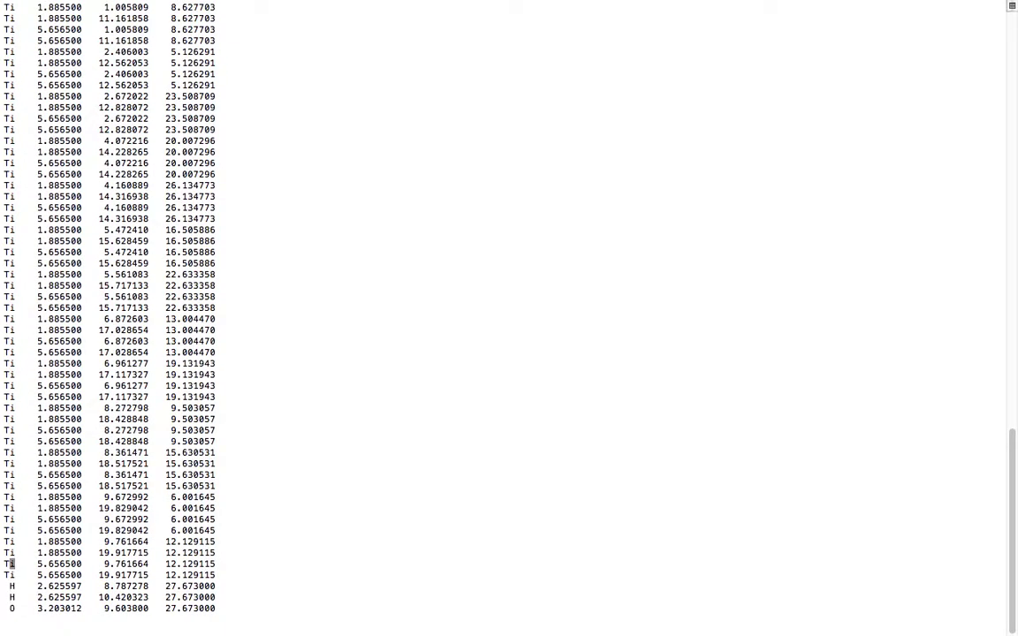
pyautogui.press('Up')
pyautogui.press('Up')
pyautogui.press('Down')
pyautogui.write(':wq')
pyautogui.press('Return')
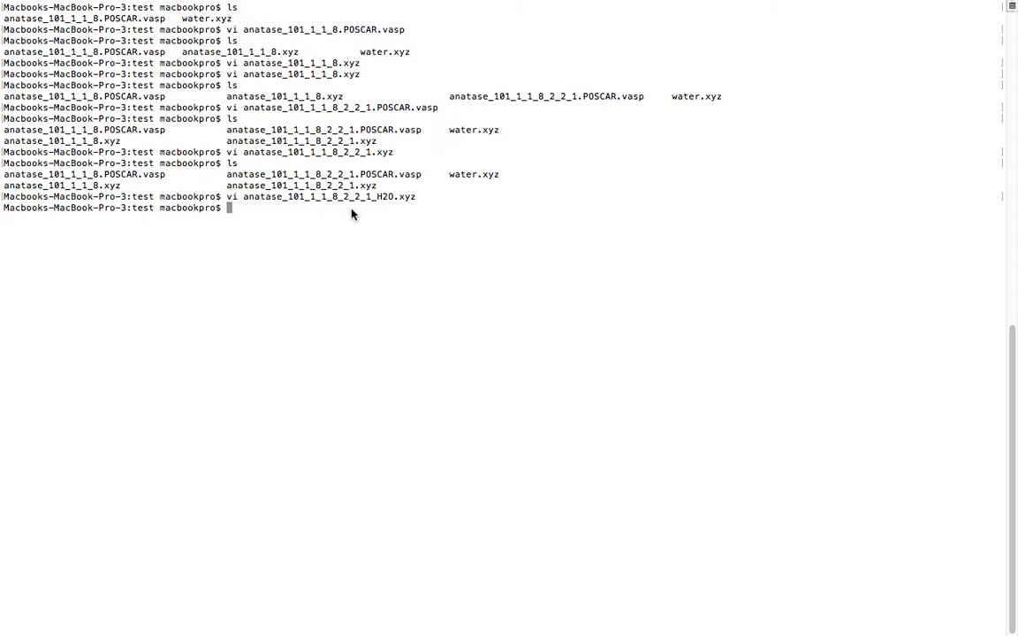
# Open anatase_101_1_1_8_2_2_1.POSCAR.vasp in vi
pyautogui.write('vi an')
pyautogui.press('Tab')
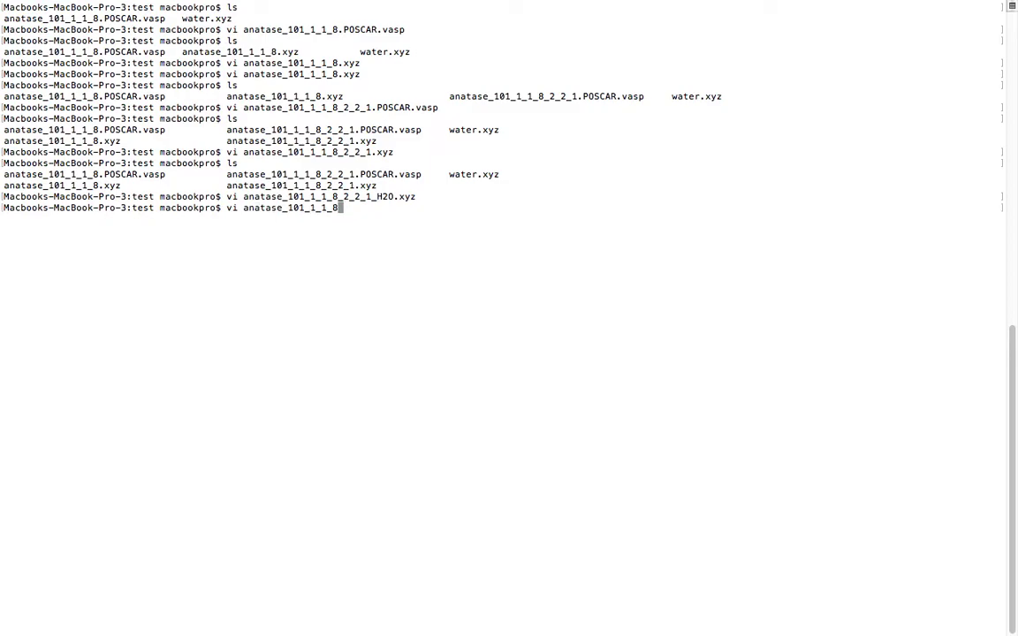
pyautogui.write('_')
pyautogui.press('Tab')
pyautogui.write('.v')
pyautogui.press('BackSpace')
pyautogui.press('BackSpace')
pyautogui.write('.P')
pyautogui.press('Tab')
pyautogui.press('Return')
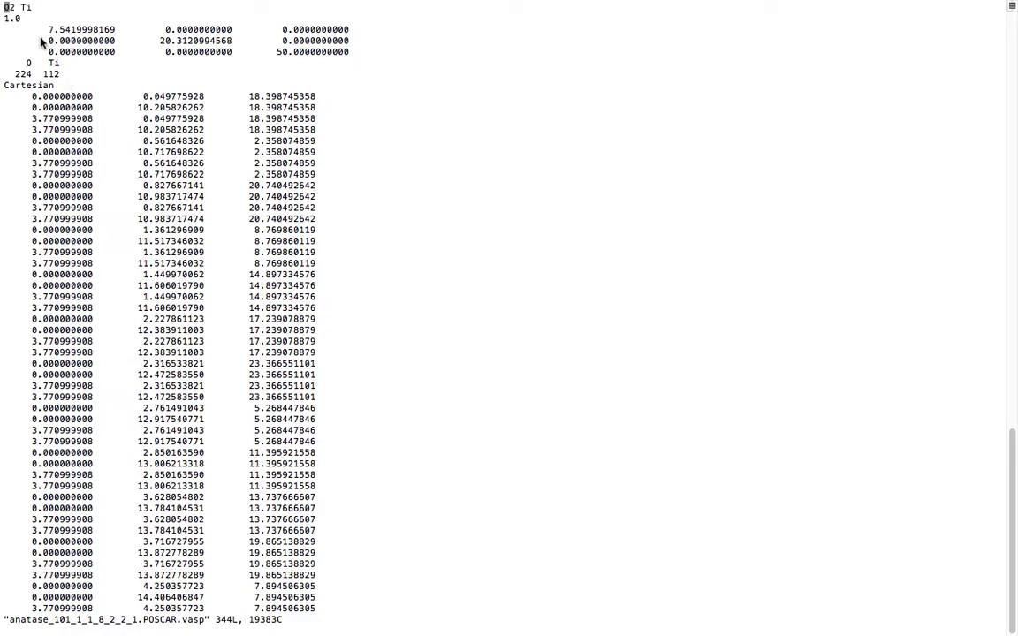
# Copy the POSCAR header from the title line through the element symbols line, and quit the file without saving
pyautogui.moveTo(58, 70); pyautogui.dragTo(2, 55)
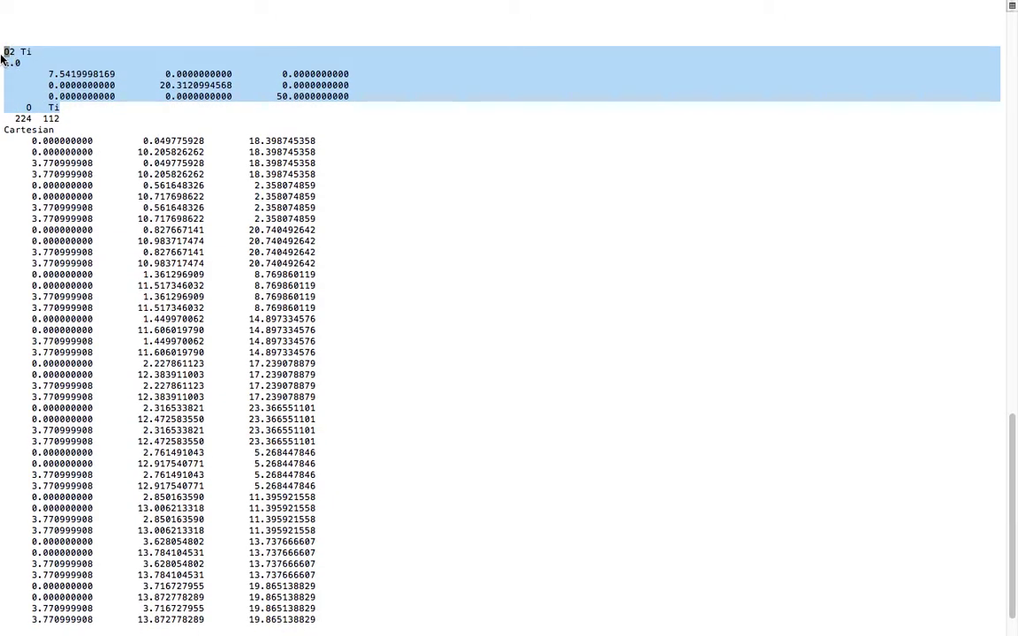
pyautogui.click(195, 95)
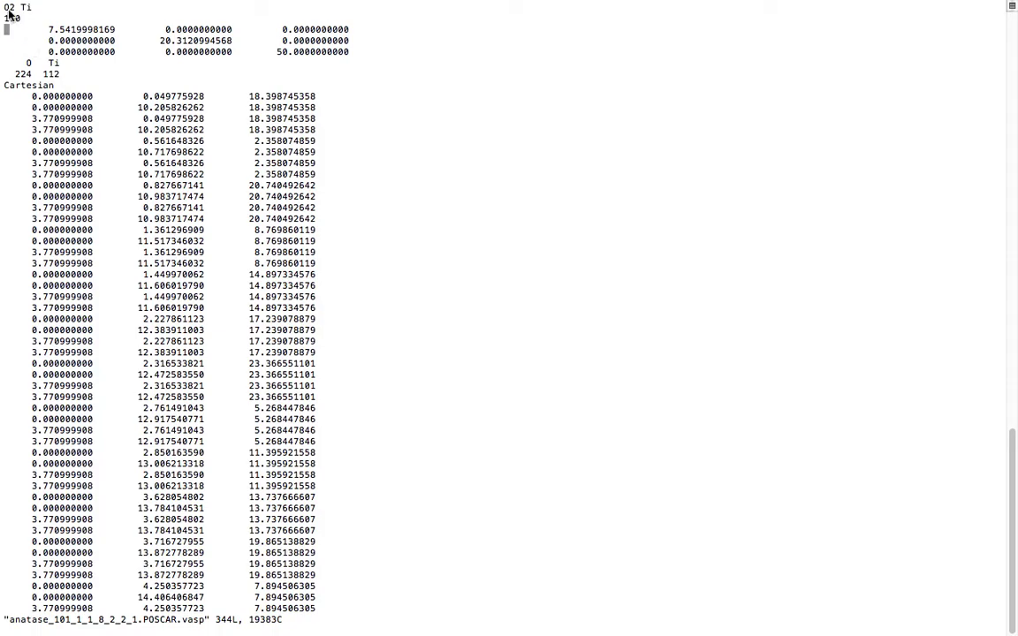
pyautogui.moveTo(53, 57); pyautogui.dragTo(7, 62)
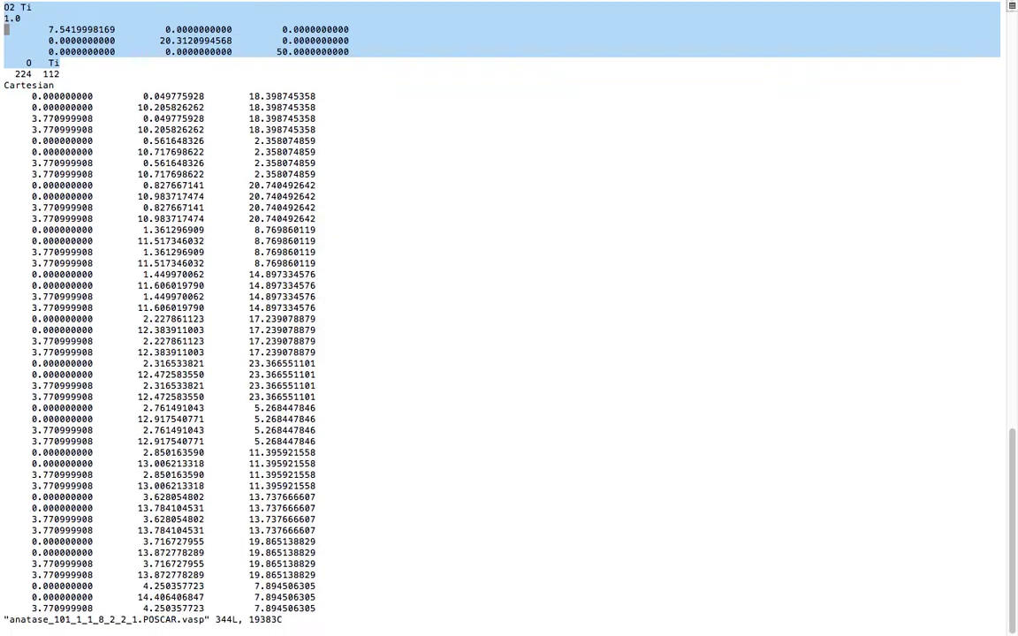
pyautogui.press('super+c')
pyautogui.write(':q')
pyautogui.press('Return')
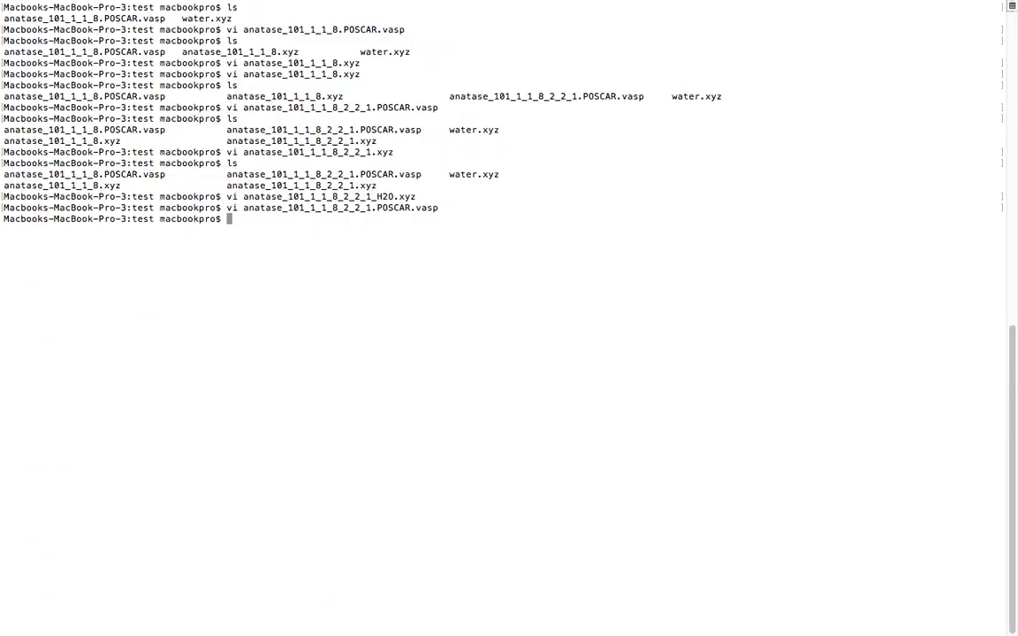
# List the folder's files and create a new file named anatase_101_1_1_8_2_2_1_H2O.vasp in vi
pyautogui.write('ls')
pyautogui.press('Return')
pyautogui.write('vi ')
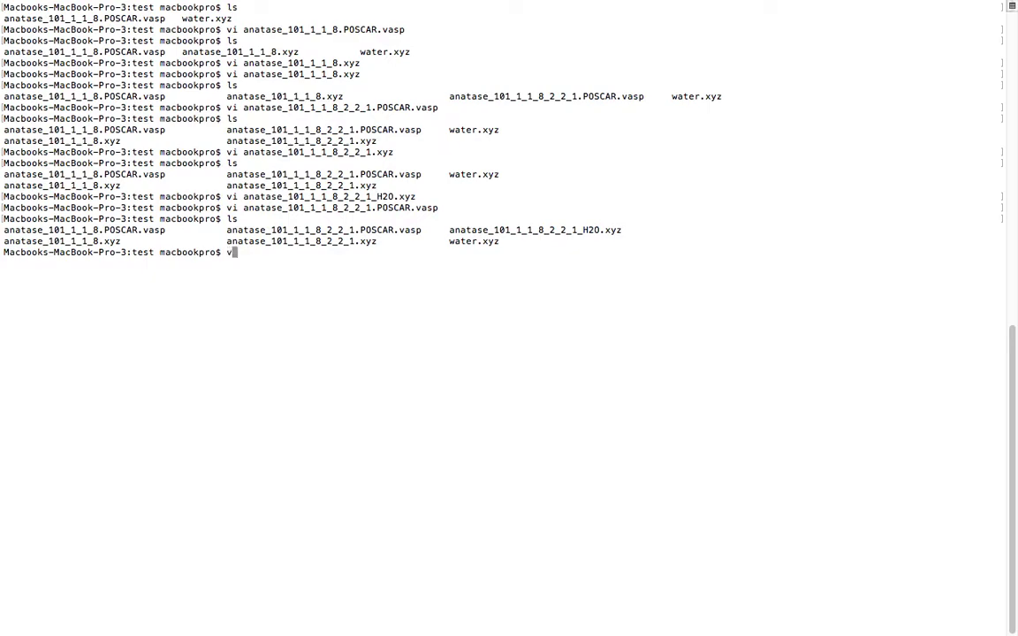
pyautogui.write('a')
pyautogui.press('Tab')
pyautogui.write('_2')
pyautogui.write('_')
pyautogui.press('Tab')
pyautogui.press('BackSpace')
pyautogui.press('BackSpace')
pyautogui.press('BackSpace')
pyautogui.press('BackSpace')
pyautogui.write('vasp')
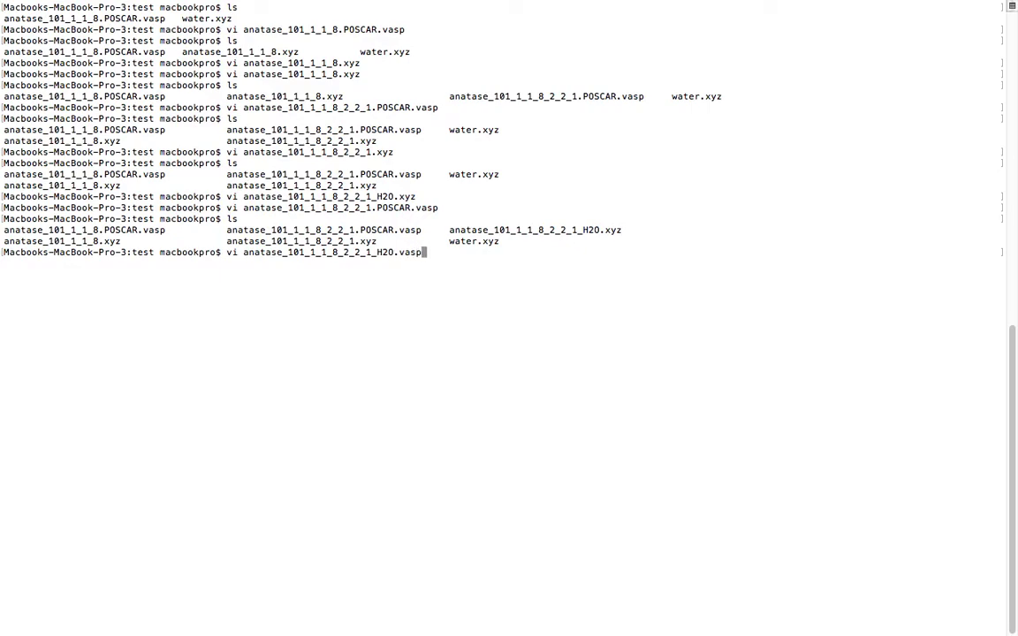
pyautogui.press('Return')
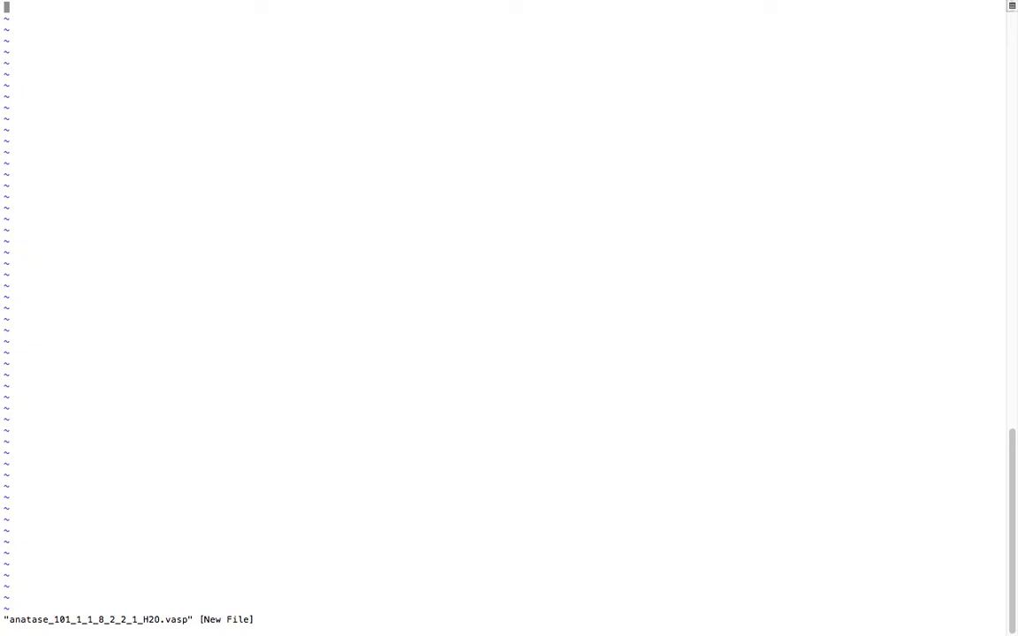
# Paste the copied POSCAR header into the new file and remove the O and Ti symbols below the lattice vectors
pyautogui.press('i')
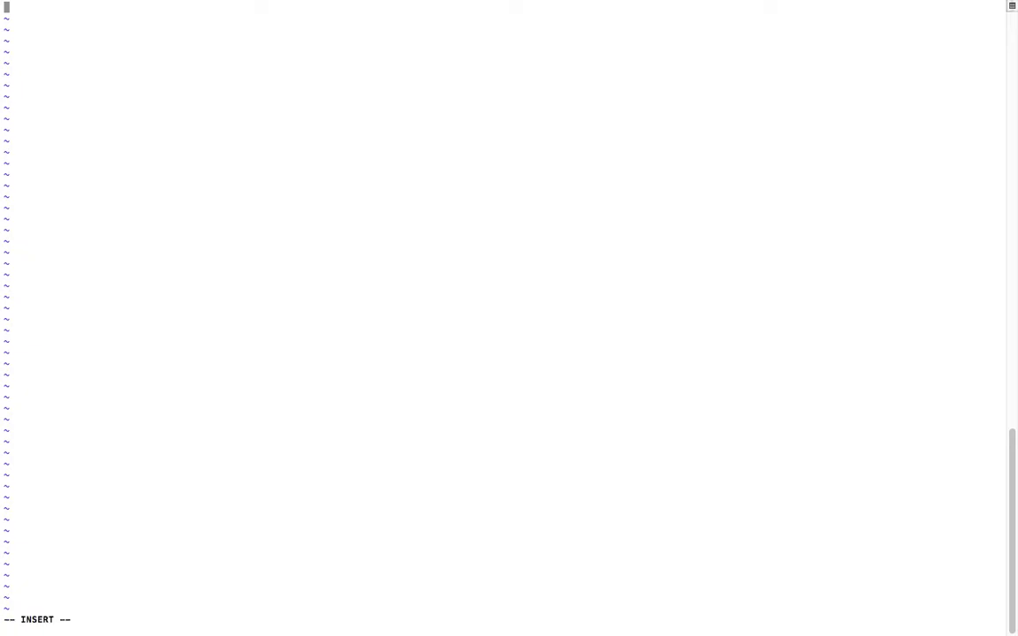
pyautogui.press('super+v')
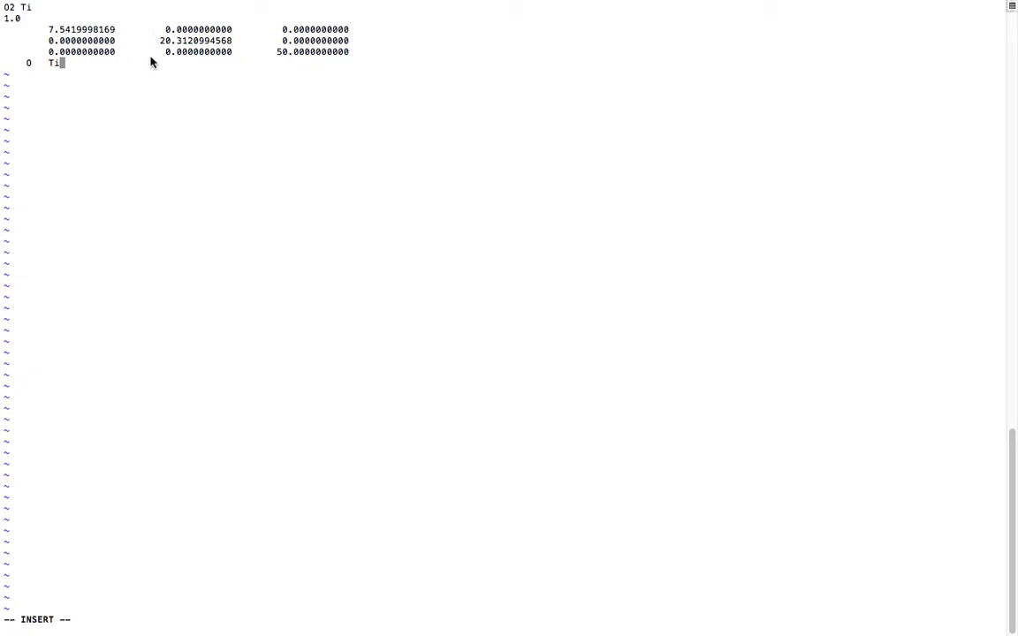
pyautogui.press('BackSpace')
pyautogui.press('BackSpace')
pyautogui.press('BackSpace')
pyautogui.press('BackSpace')
pyautogui.press('BackSpace')
pyautogui.press('BackSpace')
pyautogui.press('BackSpace')
pyautogui.press('BackSpace')
pyautogui.press('BackSpace')
pyautogui.press('Return')
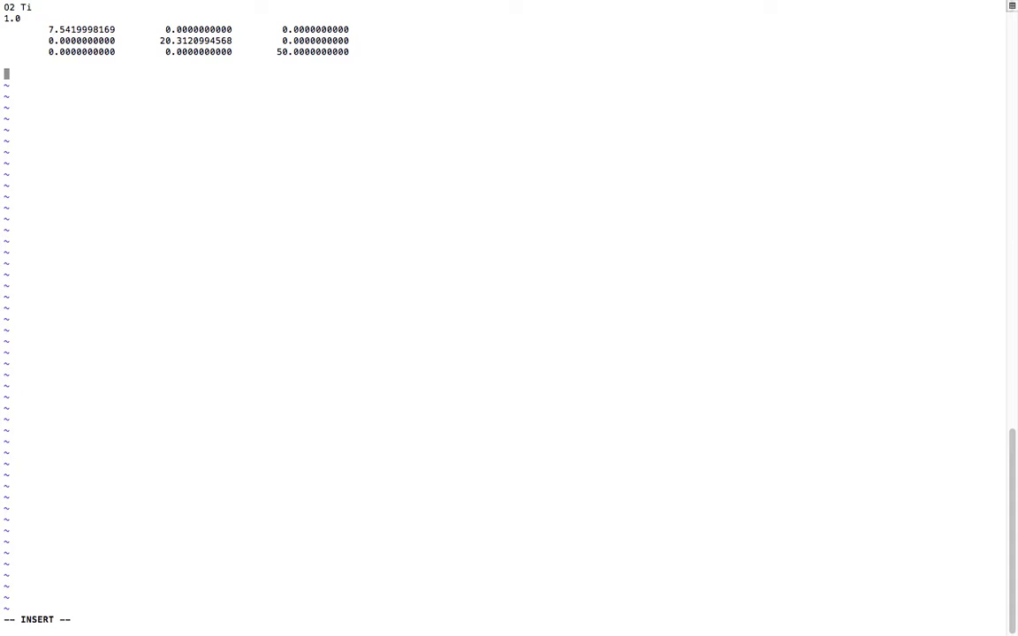